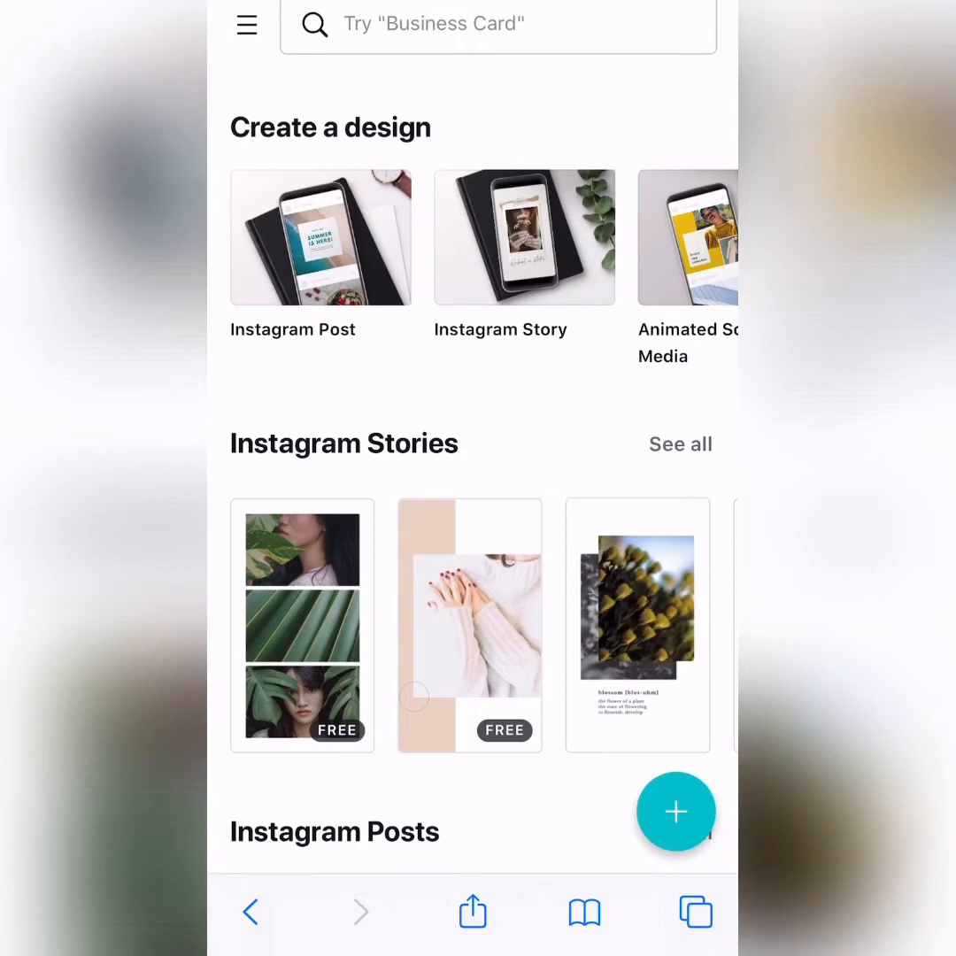
pyautogui.scroll(1, 478, 478)
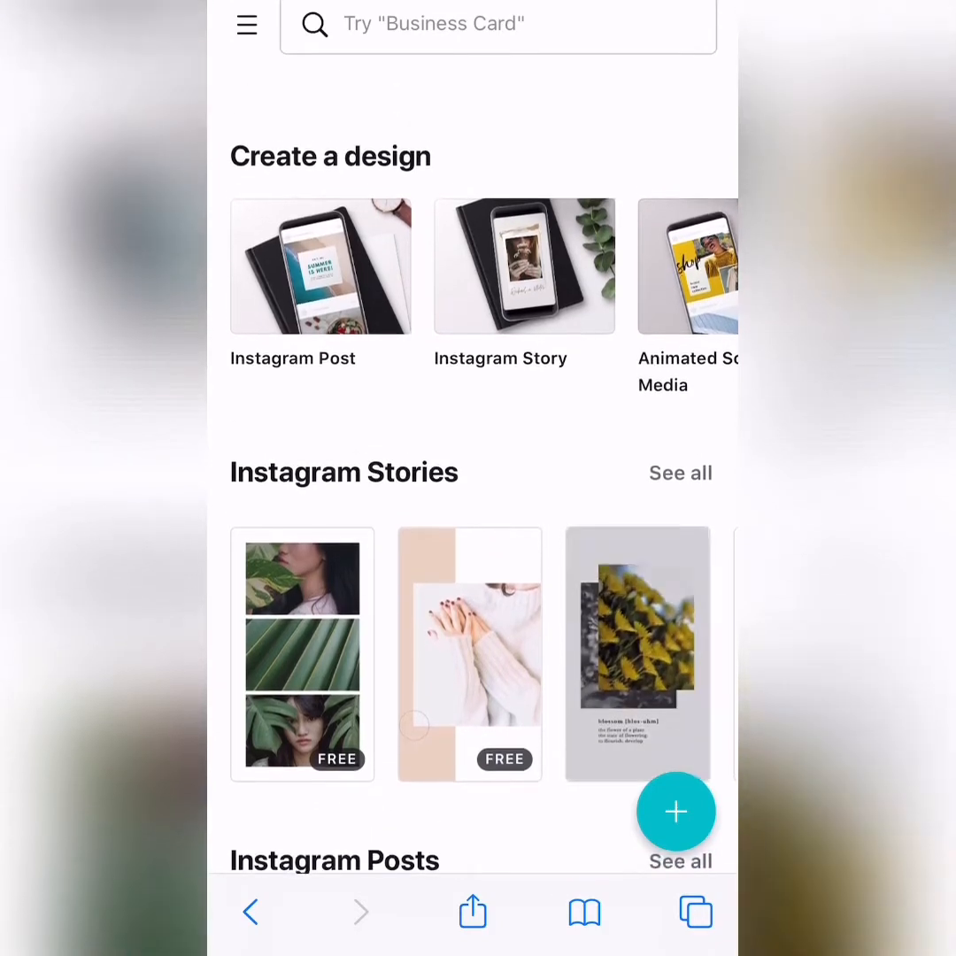
pyautogui.scroll(-1, 478, 478)
pyautogui.scroll(-3, 478, 478)
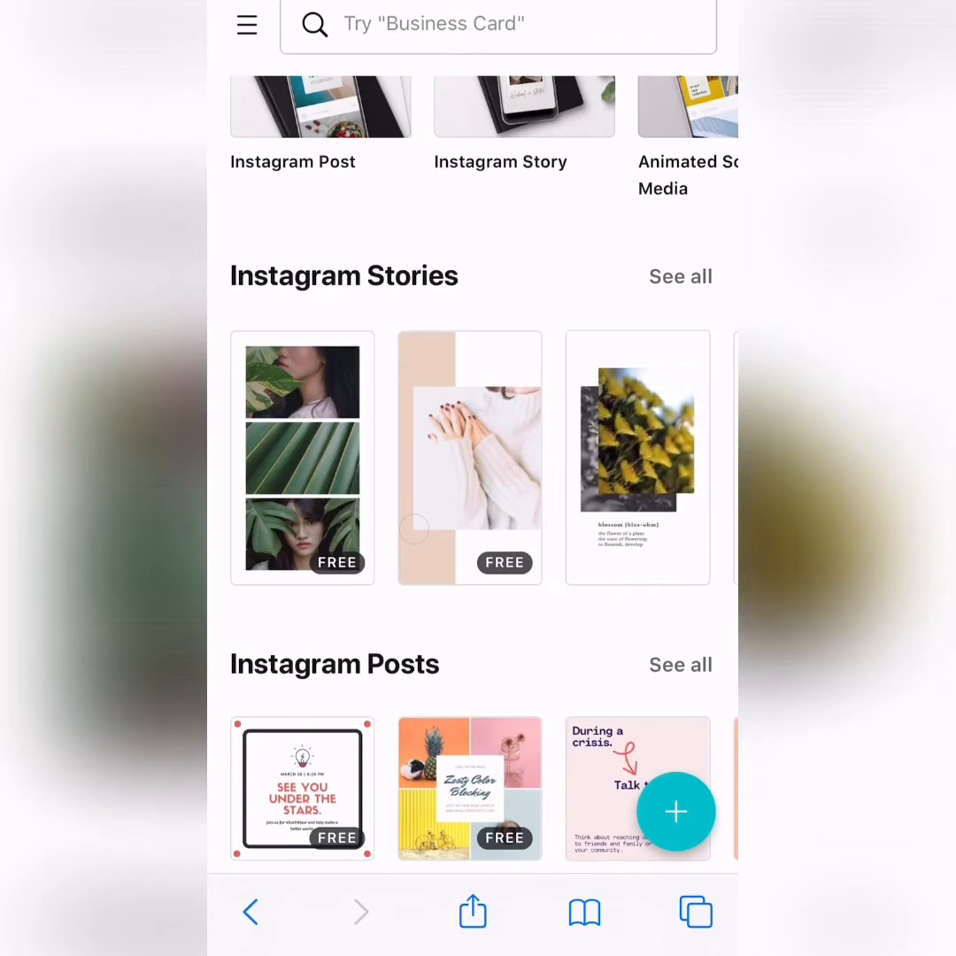
pyautogui.scroll(-10, 478, 531)
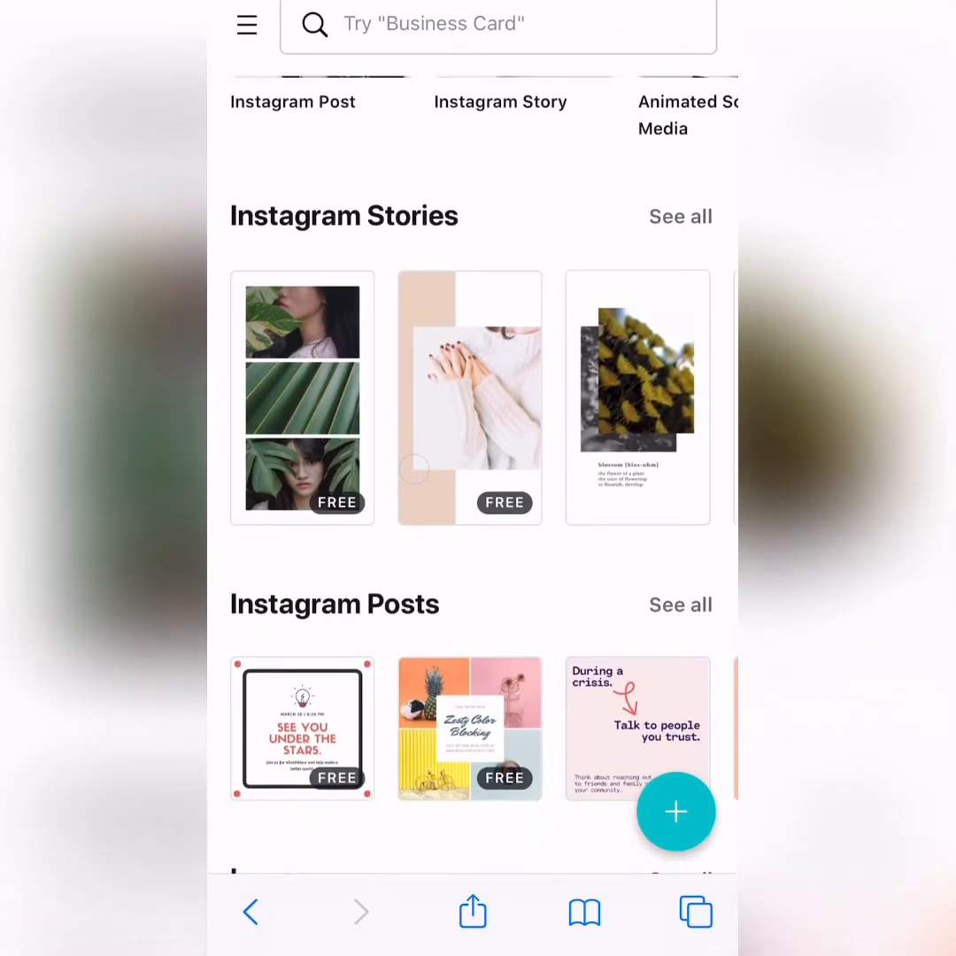
pyautogui.scroll(-10, 478, 531)
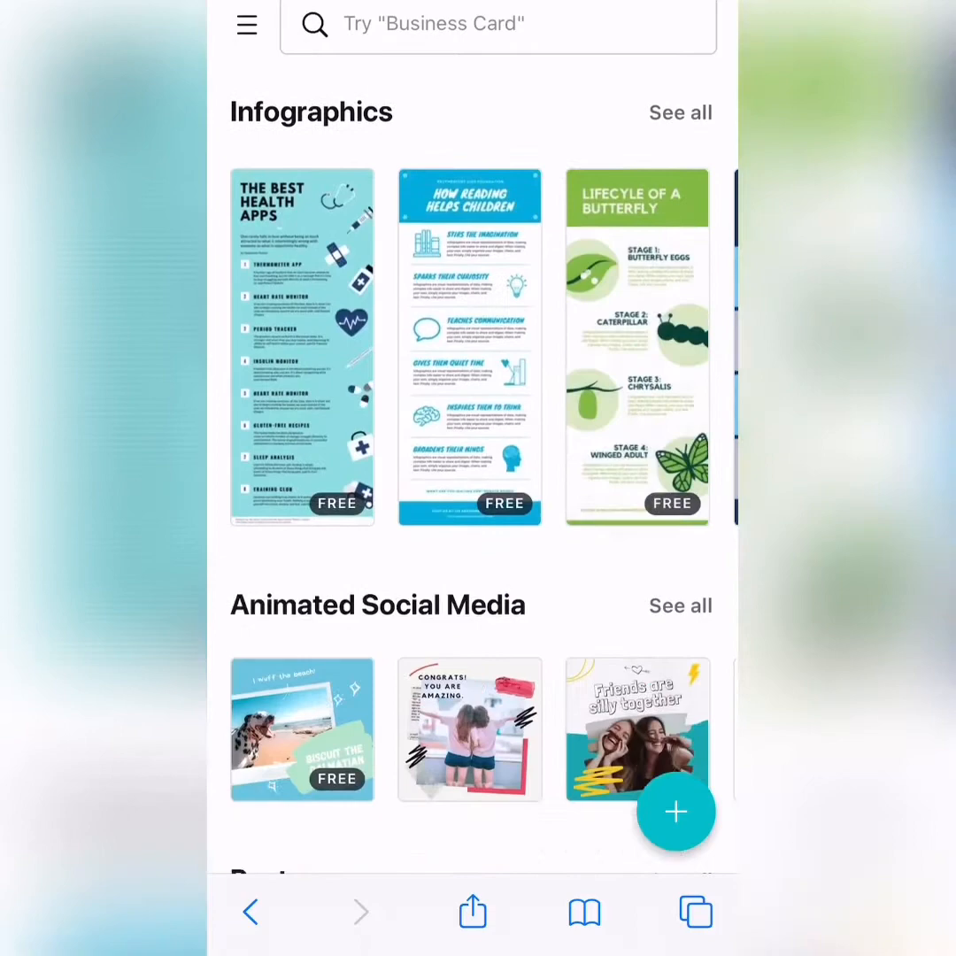
pyautogui.scroll(-4, 478, 531)
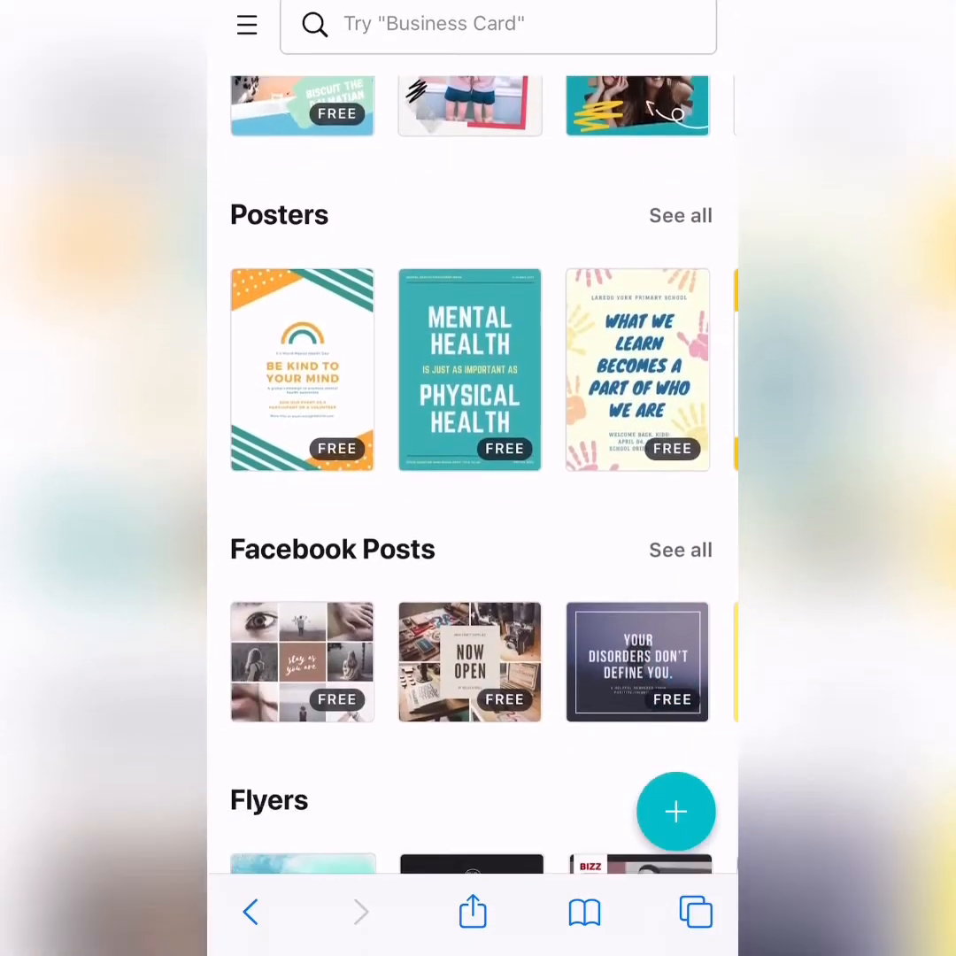
pyautogui.scroll(-3, 478, 532)
pyautogui.scroll(-2, 478, 531)
pyautogui.scroll(-2, 478, 531)
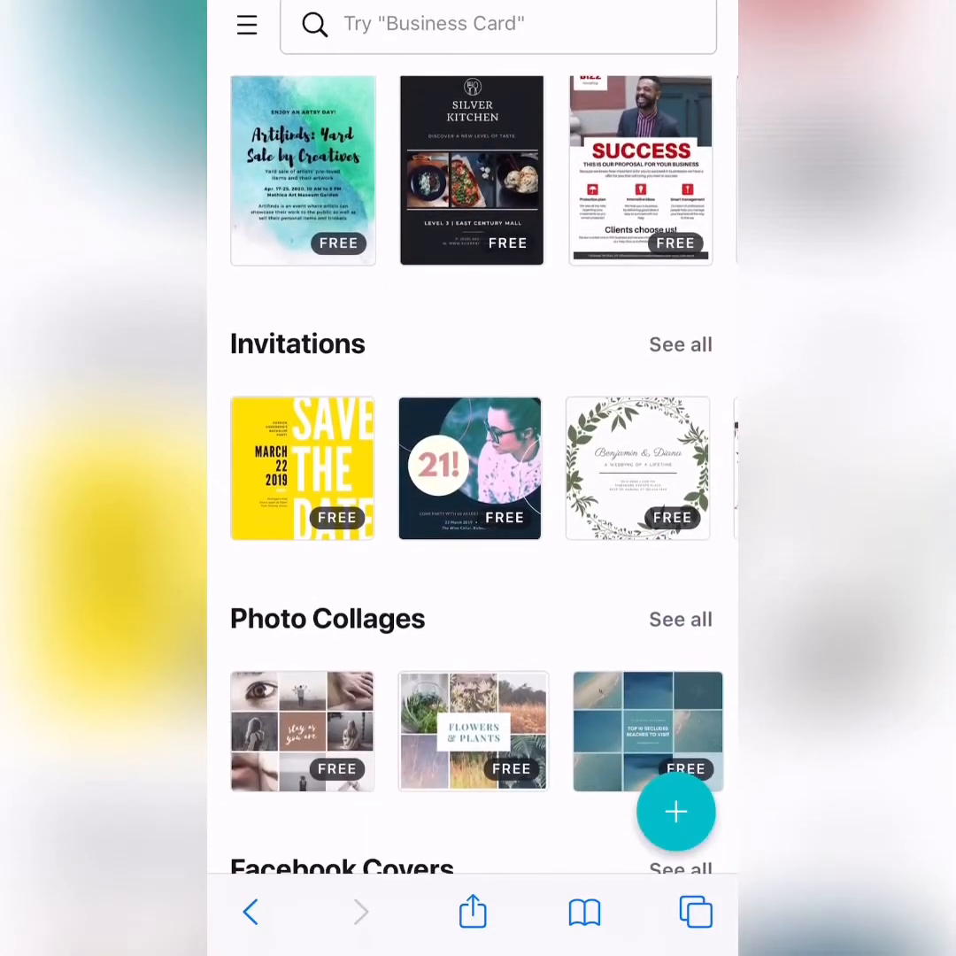
pyautogui.hscroll(5, 469, 471)
pyautogui.hscroll(2, 469, 471)
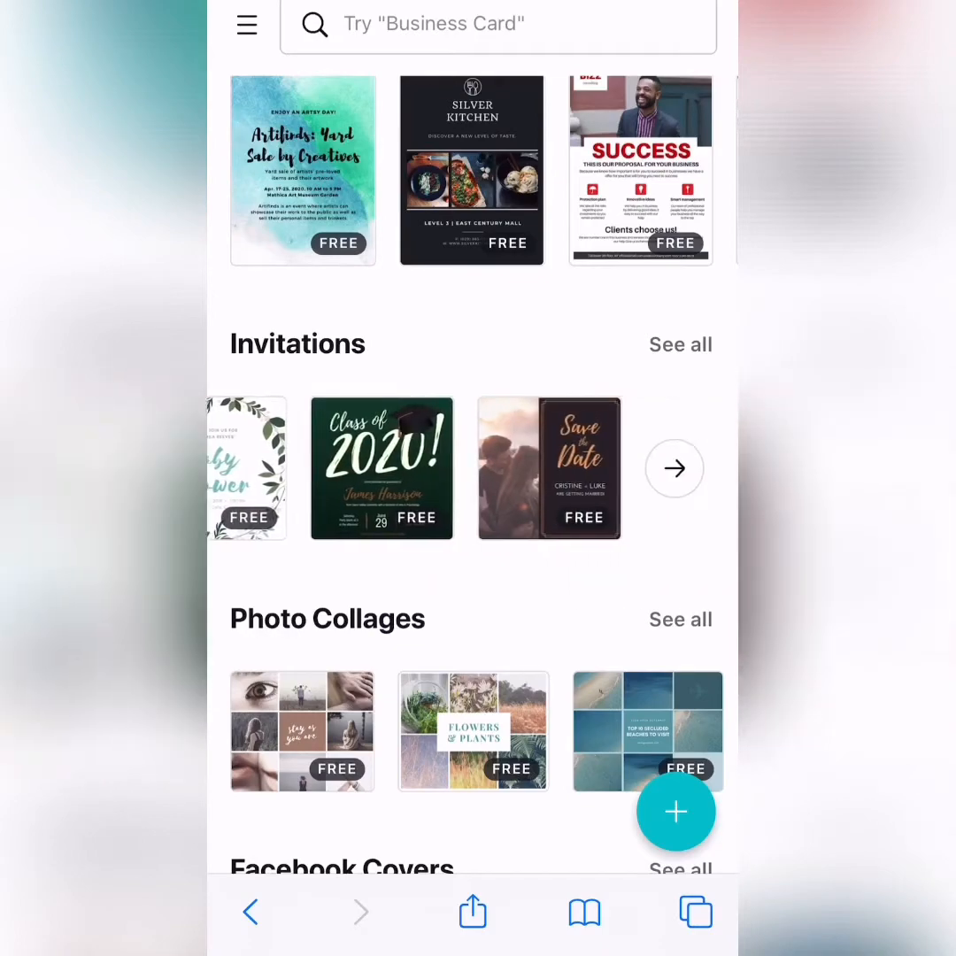
pyautogui.scroll(-8, 478, 532)
pyautogui.scroll(-2, 478, 531)
pyautogui.scroll(-5, 478, 531)
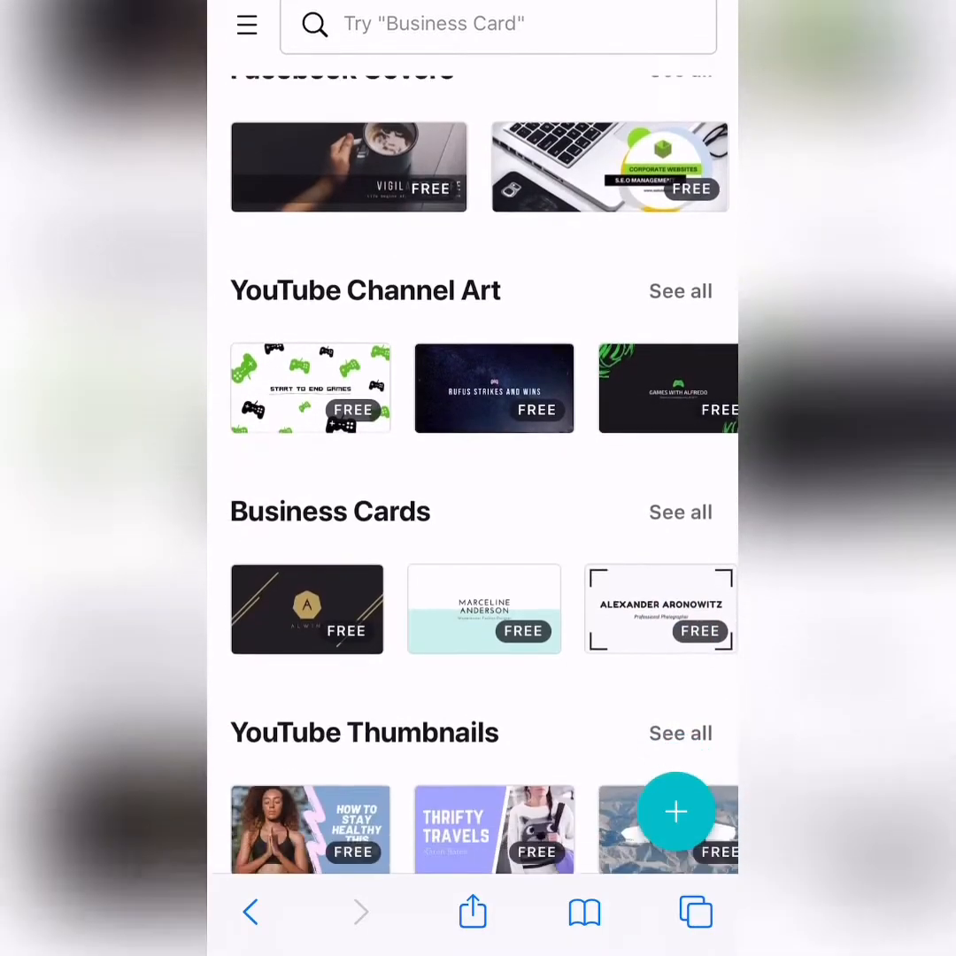
pyautogui.scroll(-3, 478, 531)
pyautogui.scroll(-1, 478, 531)
pyautogui.scroll(-4, 478, 531)
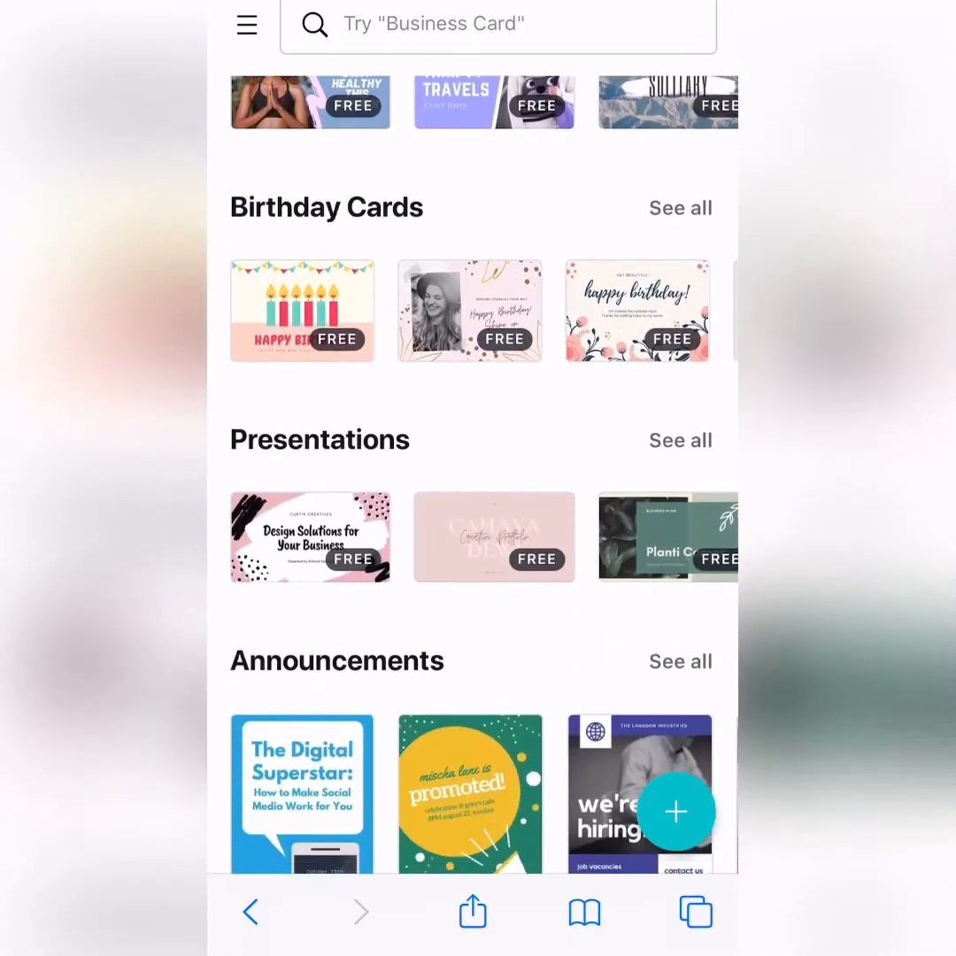
pyautogui.scroll(-3, 478, 531)
pyautogui.scroll(-2, 478, 531)
pyautogui.scroll(-3, 478, 531)
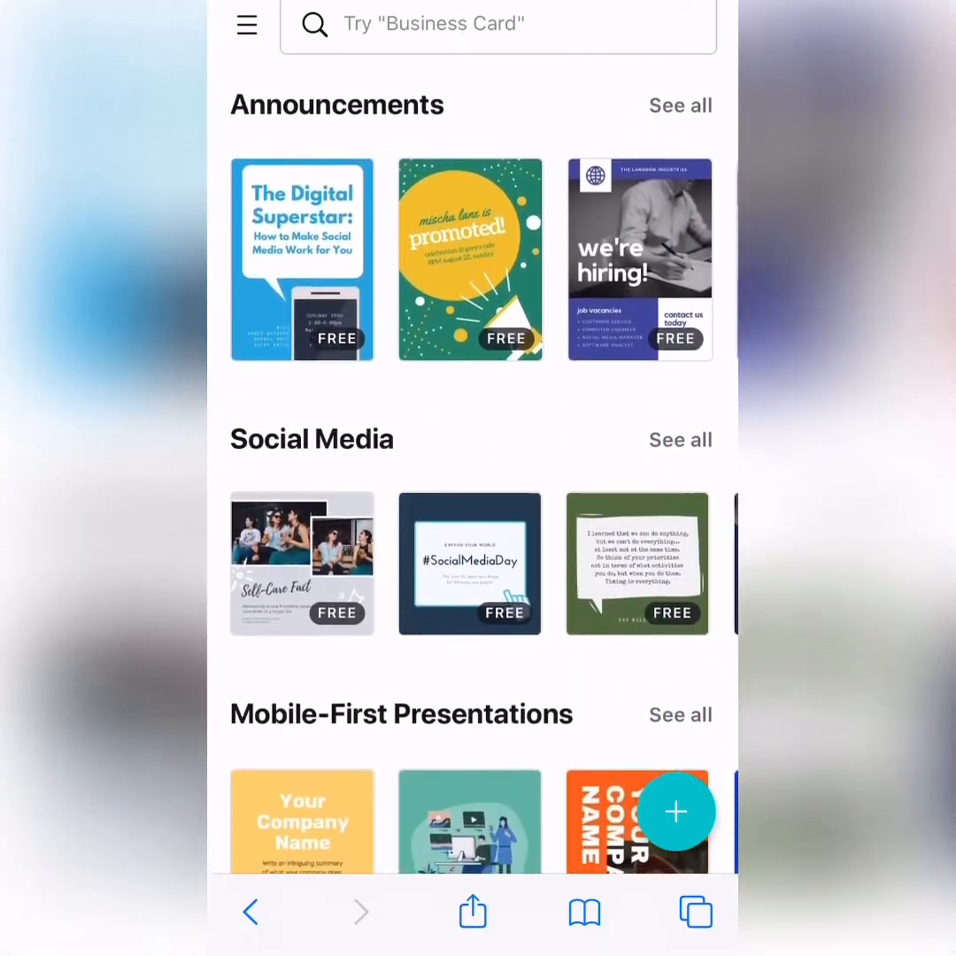
pyautogui.scroll(5, 478, 532)
pyautogui.scroll(4, 478, 531)
pyautogui.scroll(4, 478, 531)
pyautogui.scroll(5, 478, 531)
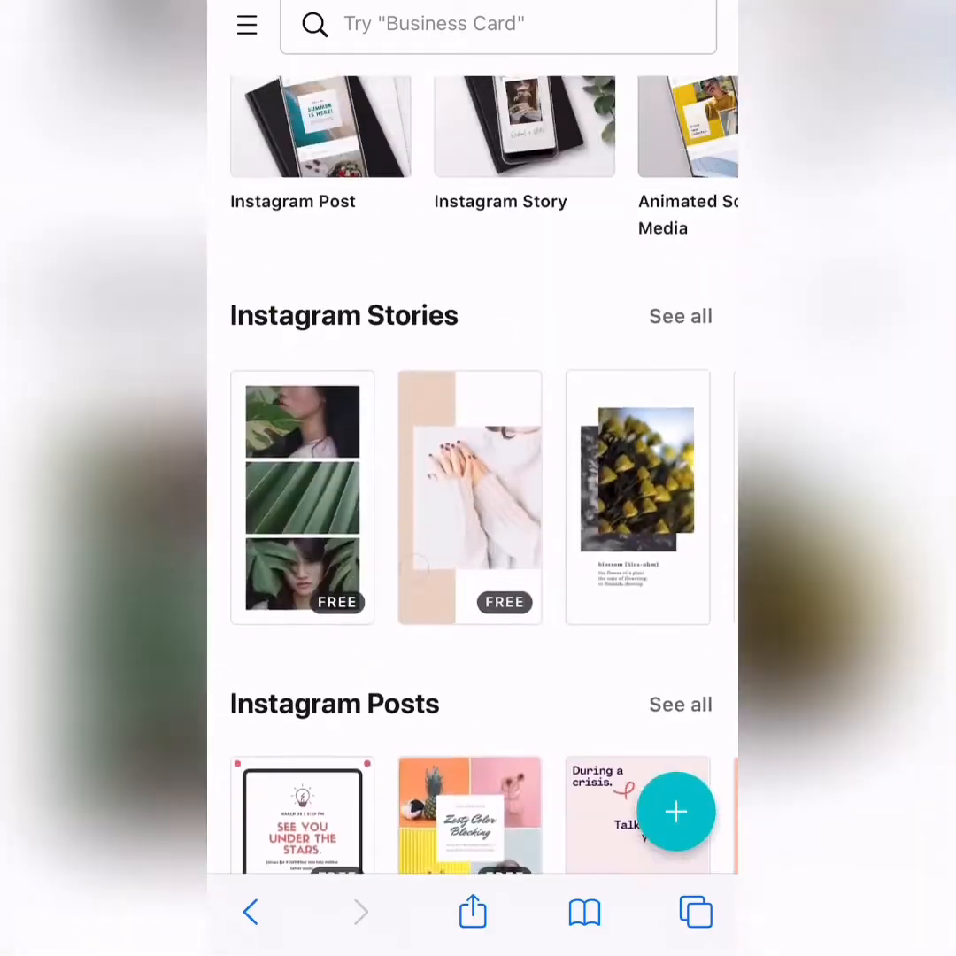
pyautogui.scroll(1, 478, 531)
# Step: Search recent 'postcard' templates, then return to the 'your ADVENTURE awaits' design
pyautogui.click(496, 24)
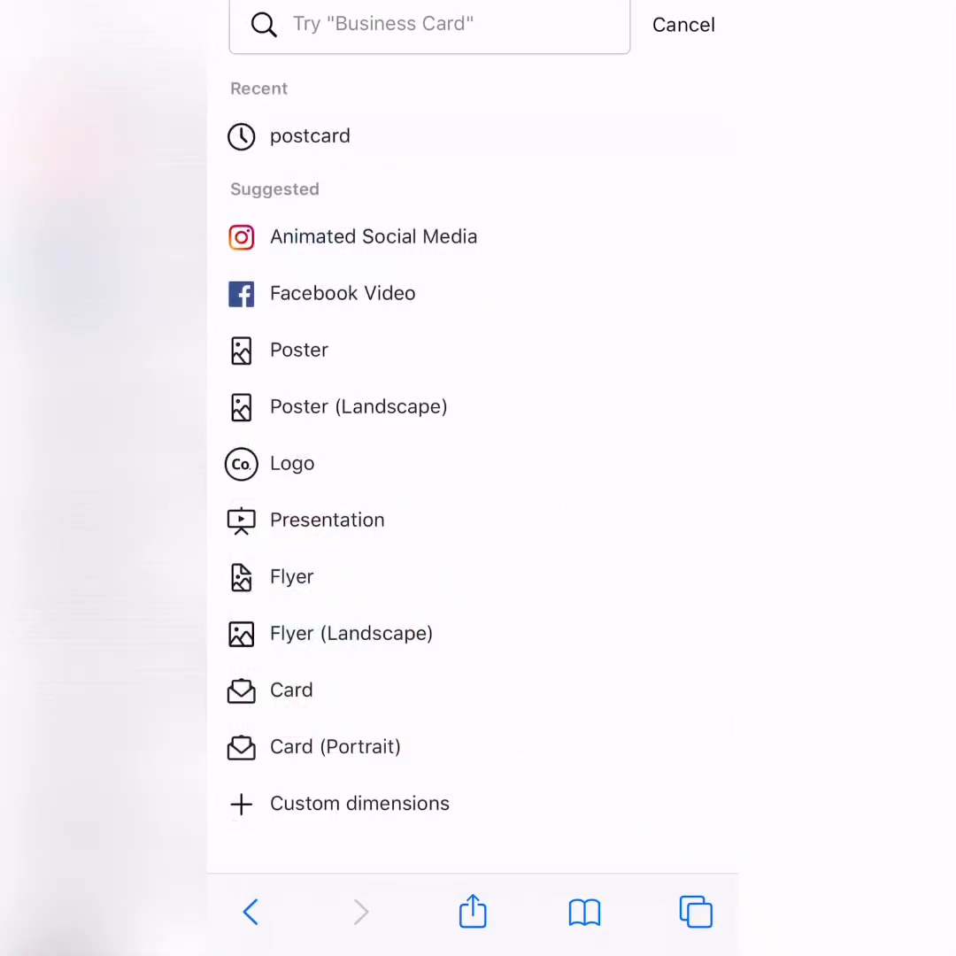
pyautogui.click(310, 136)
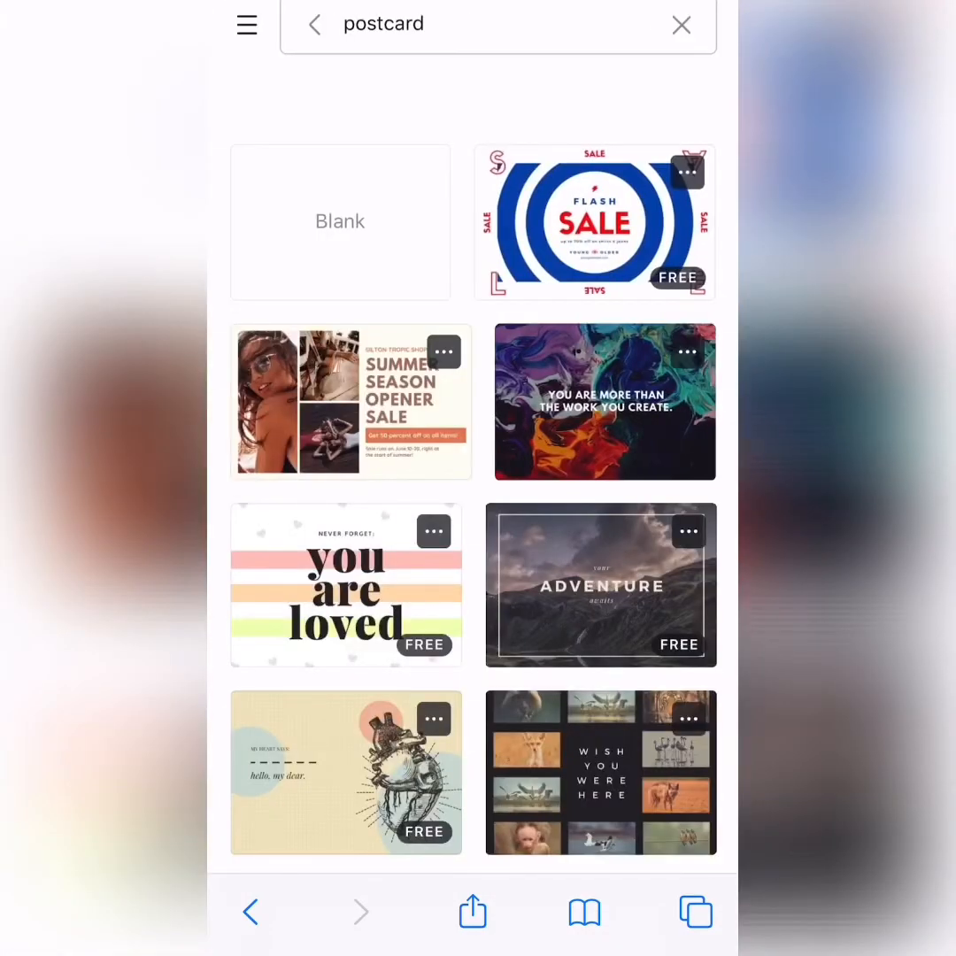
pyautogui.scroll(-5, 478, 531)
pyautogui.scroll(-5, 478, 532)
pyautogui.scroll(-5, 478, 532)
pyautogui.scroll(-3, 478, 531)
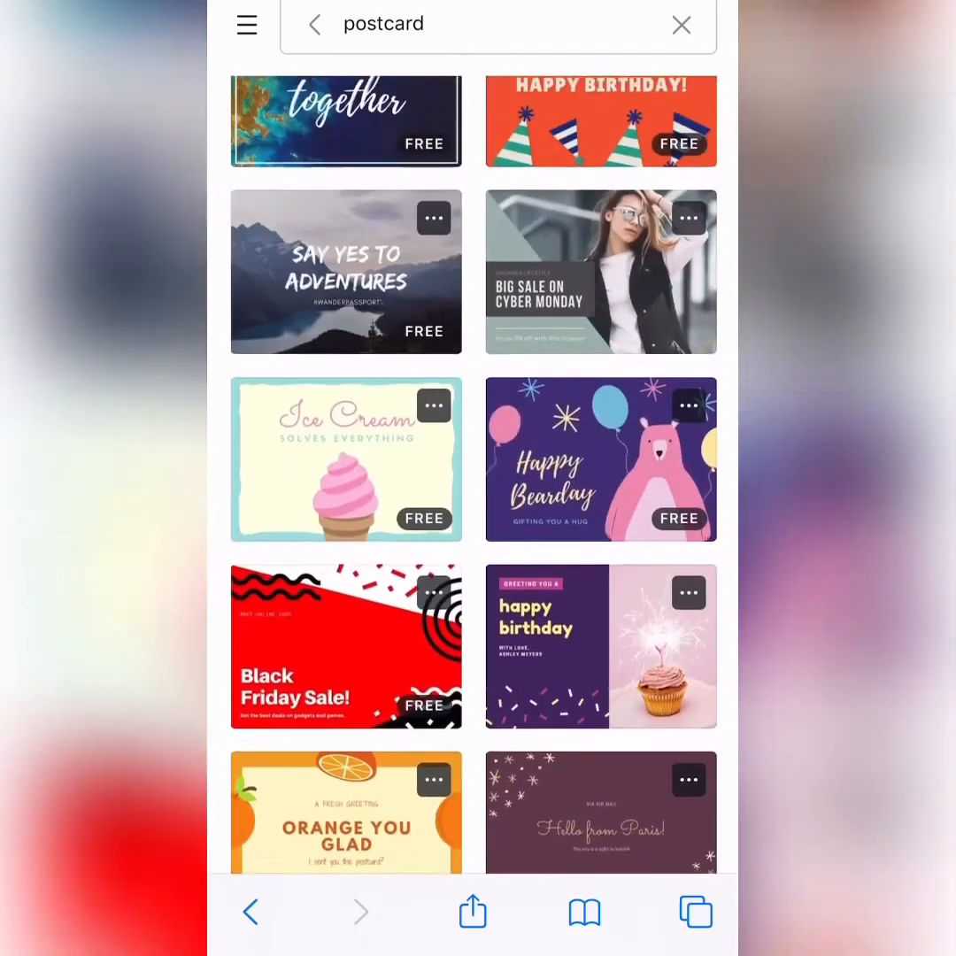
pyautogui.scroll(5, 478, 531)
pyautogui.scroll(2, 478, 532)
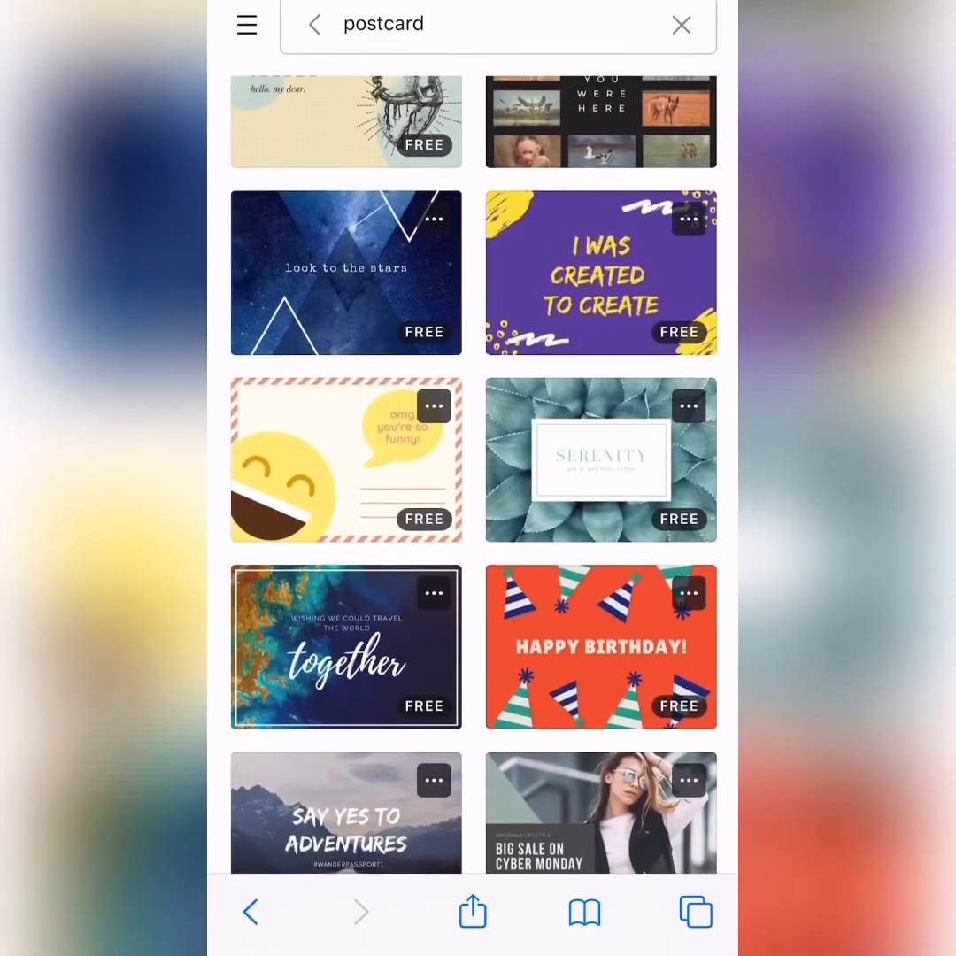
pyautogui.scroll(5, 478, 531)
pyautogui.scroll(2, 478, 531)
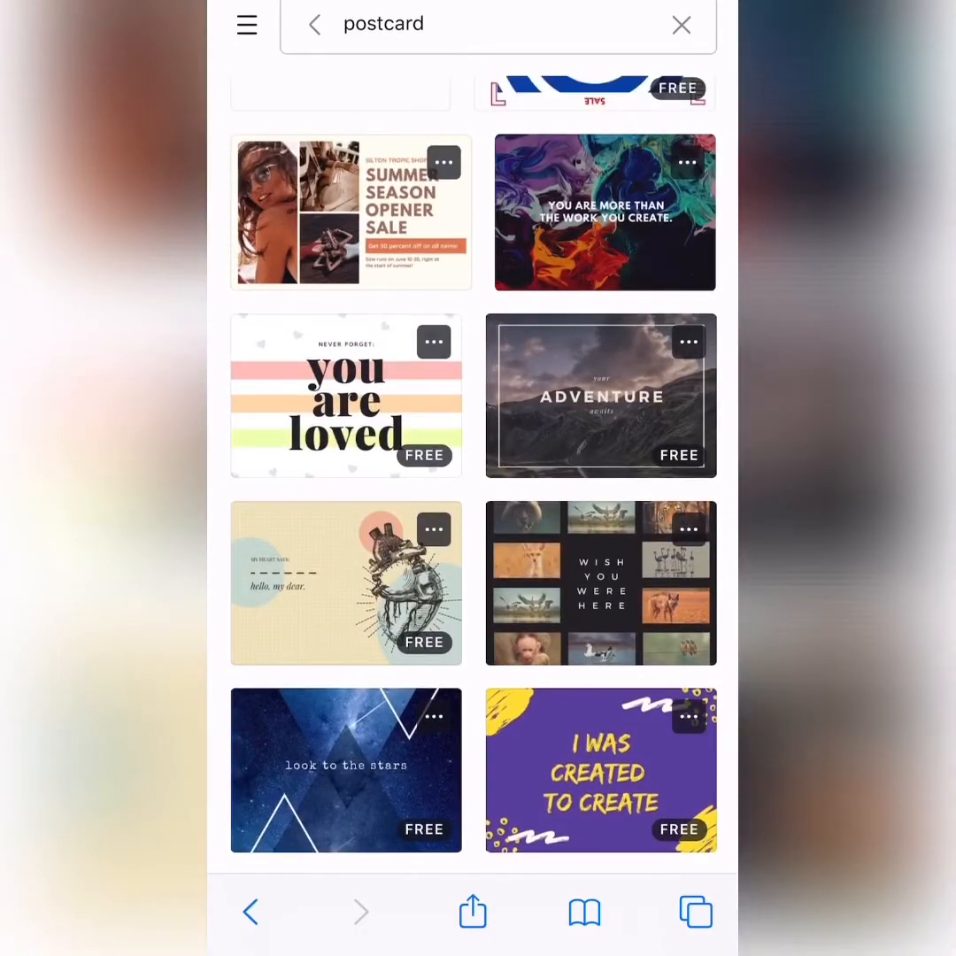
pyautogui.click(696, 912)
pyautogui.click(478, 708)
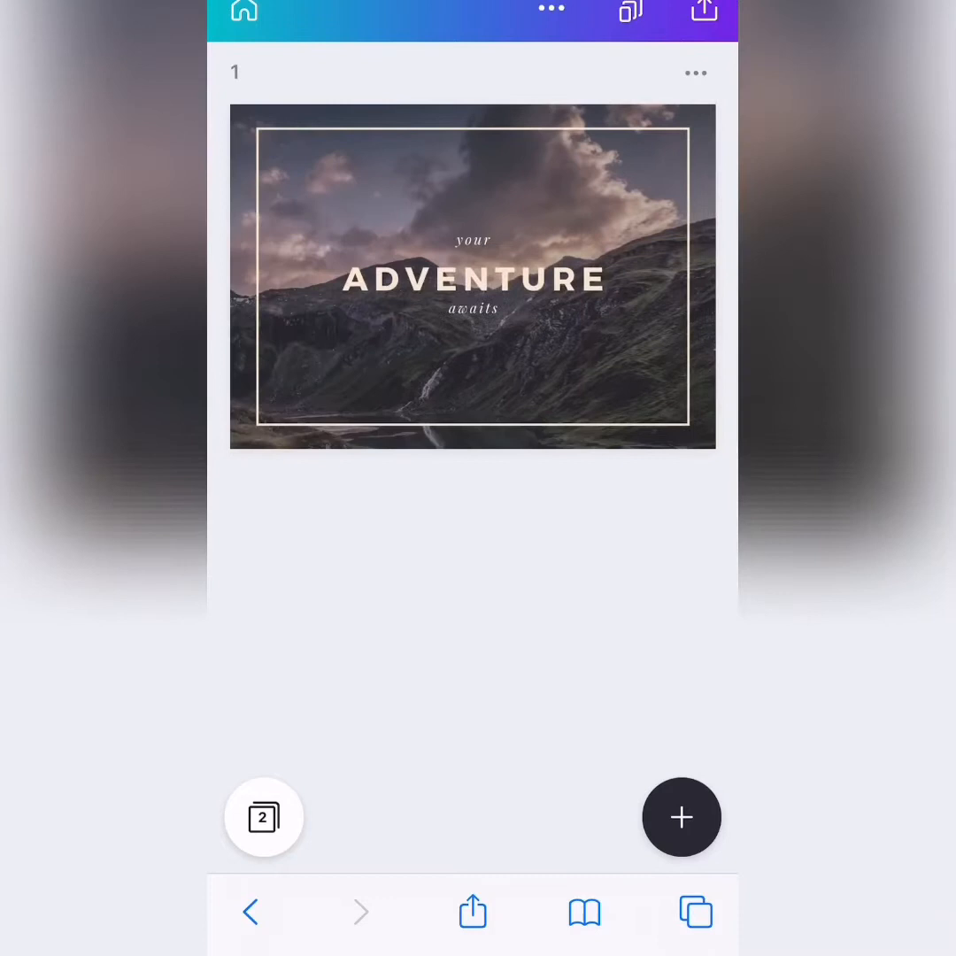
pyautogui.hscroll(5, 473, 276)
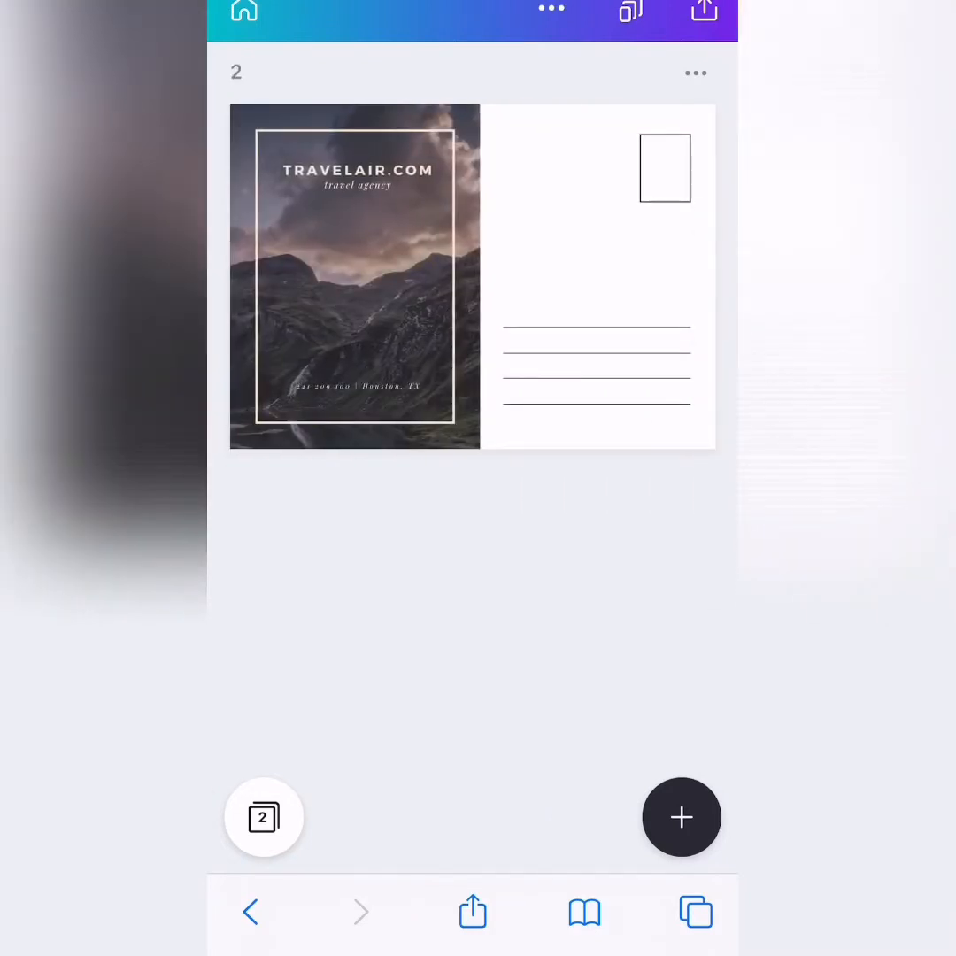
pyautogui.hscroll(-5, 472, 276)
pyautogui.hscroll(5, 473, 276)
pyautogui.hscroll(-5, 473, 276)
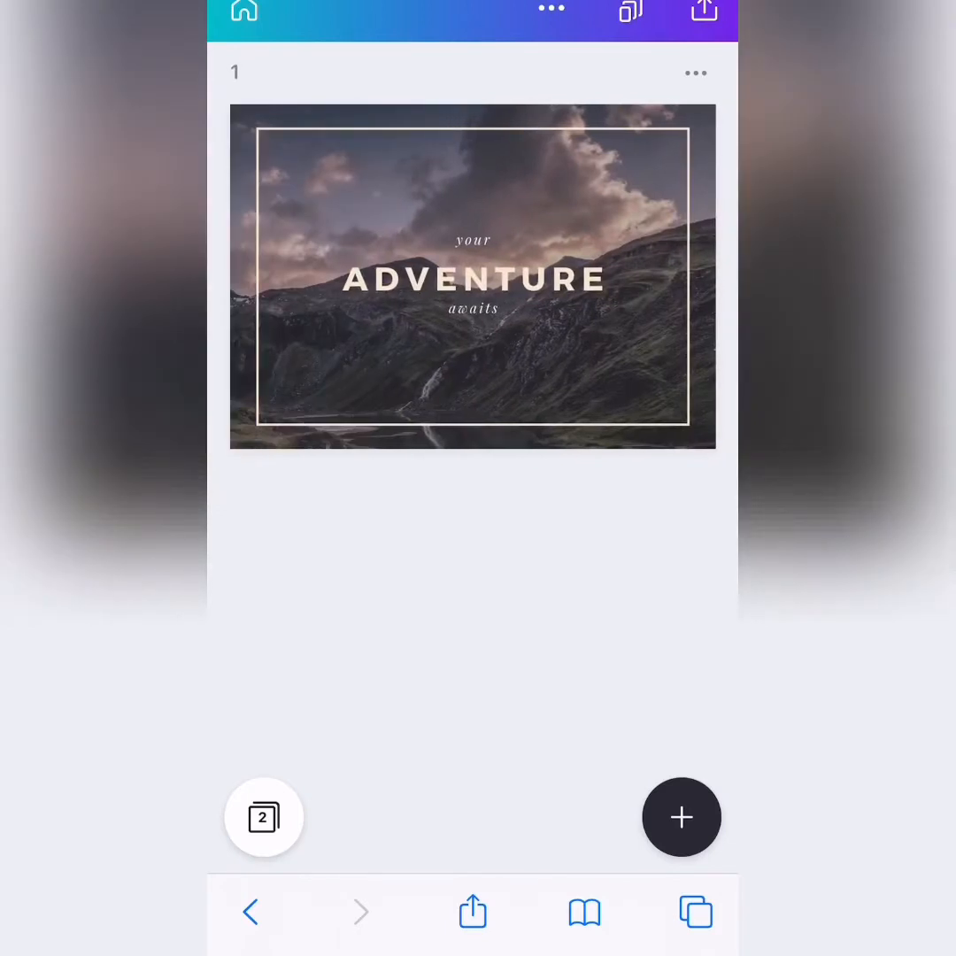
# Step: Edit the tagline to read 'awaits José' and select the mountain background photo
pyautogui.doubleClick(473, 308)
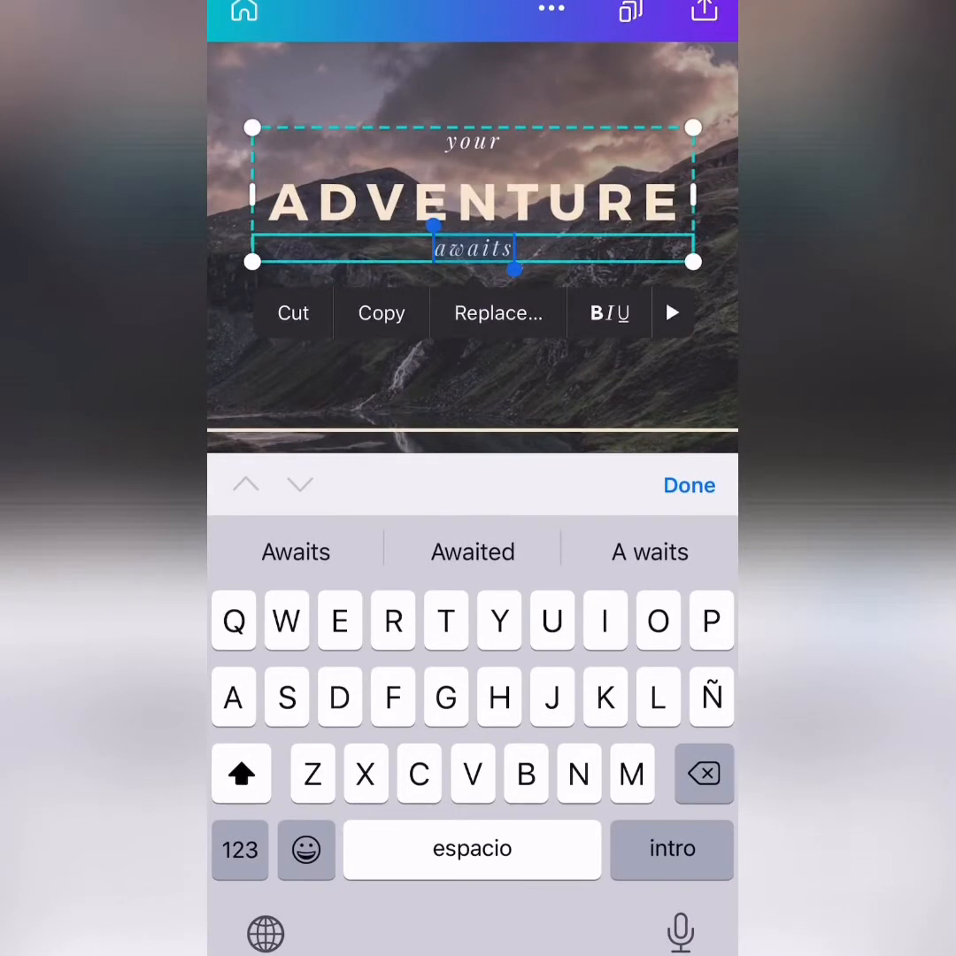
pyautogui.click(532, 248)
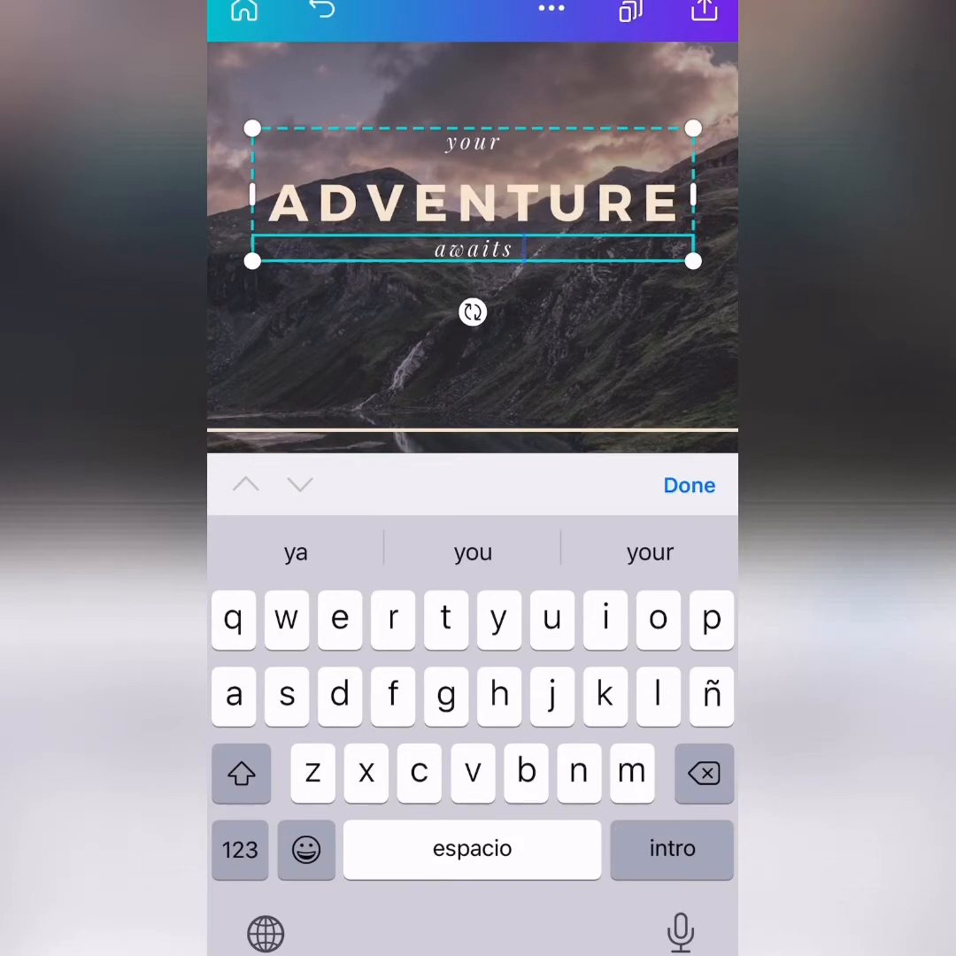
pyautogui.write('José')
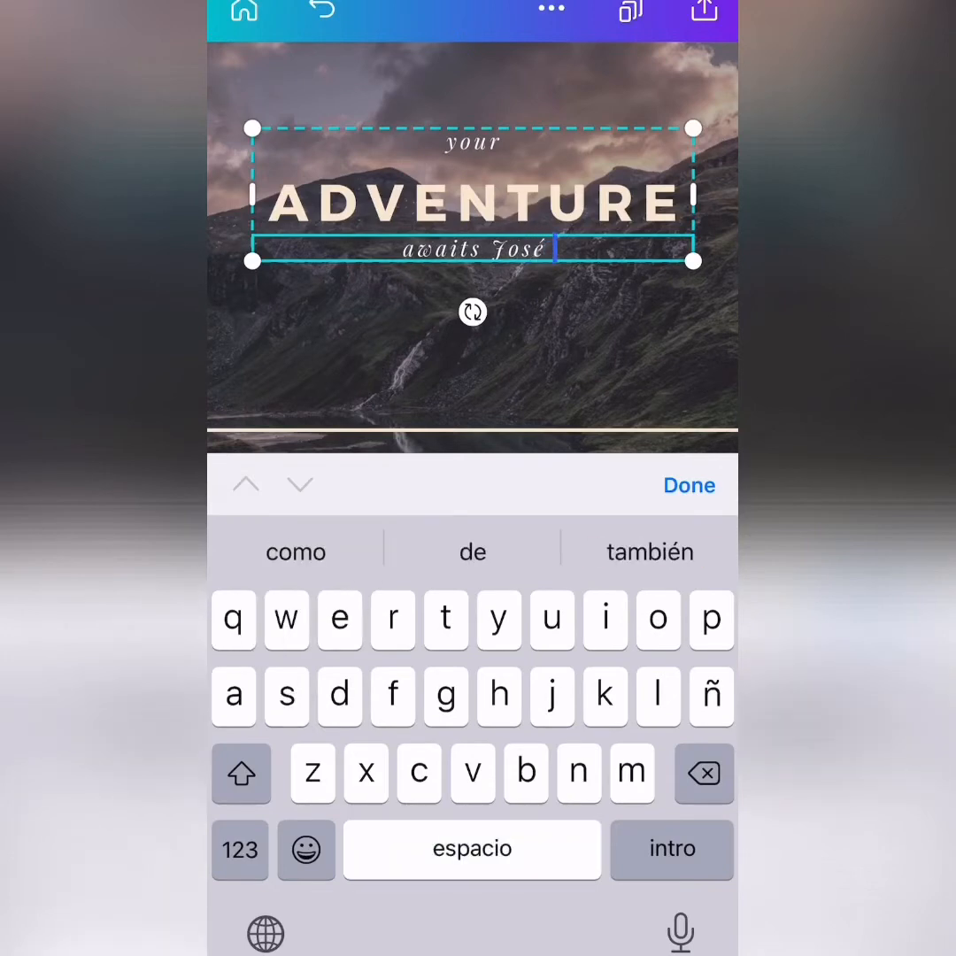
pyautogui.click(689, 485)
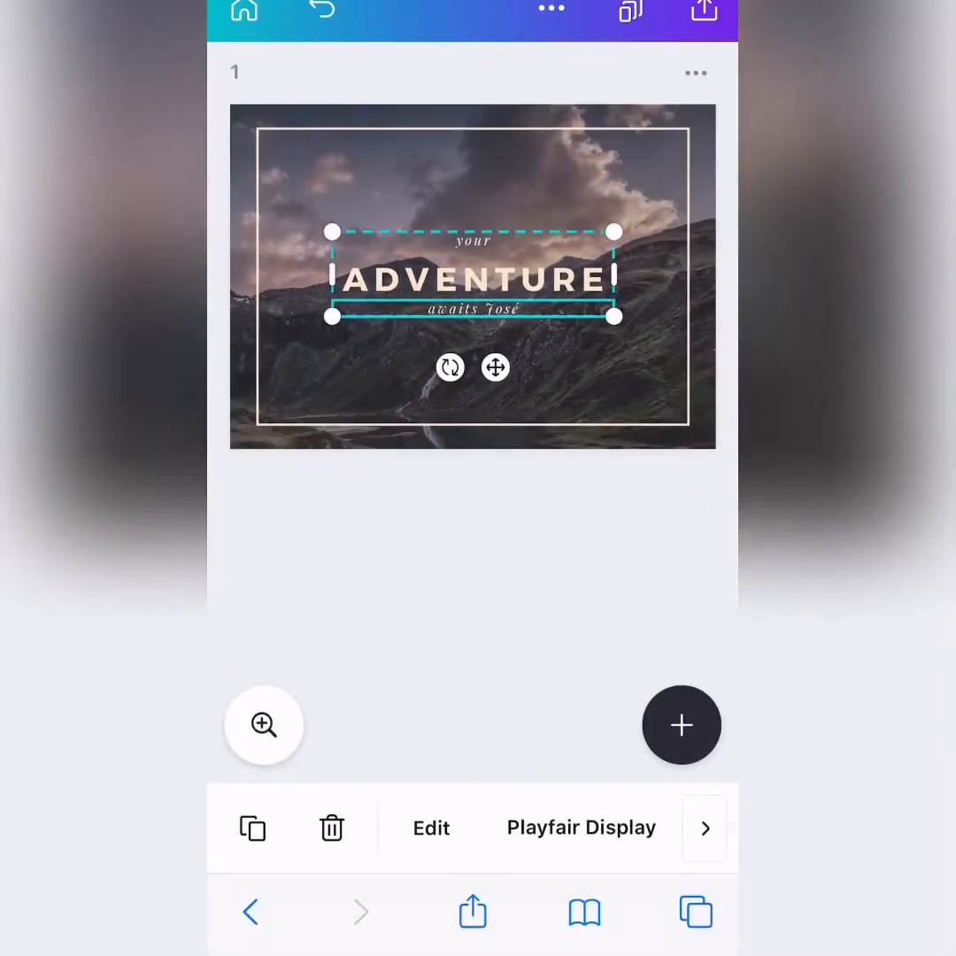
pyautogui.click(637, 372)
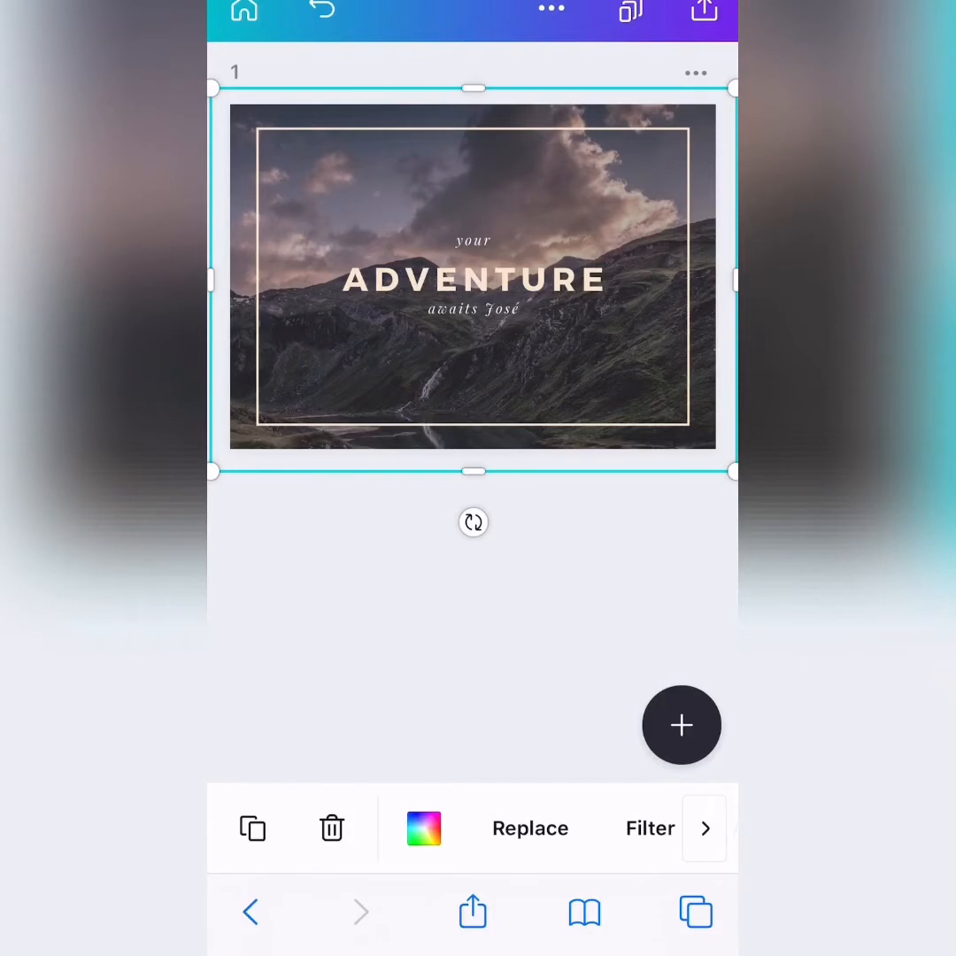
# Step: Delete the mountain background photo and the placeholder sky image from the front
pyautogui.click(331, 827)
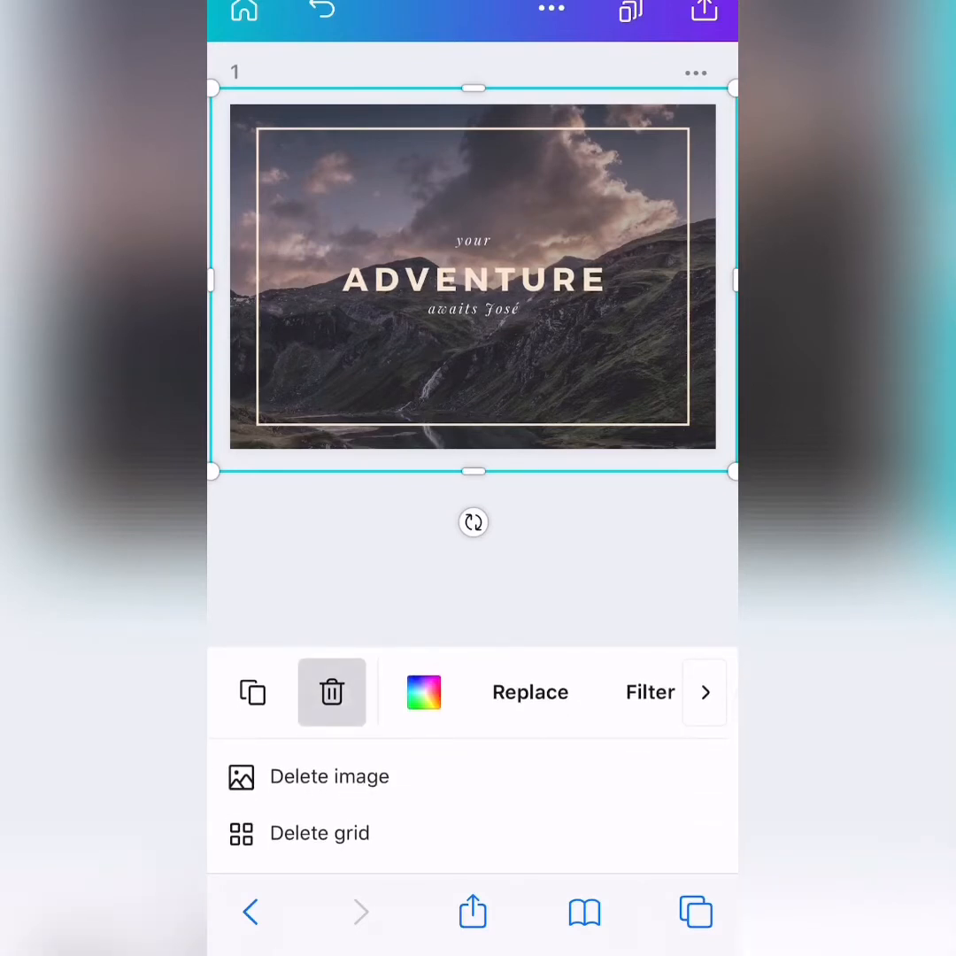
pyautogui.click(330, 776)
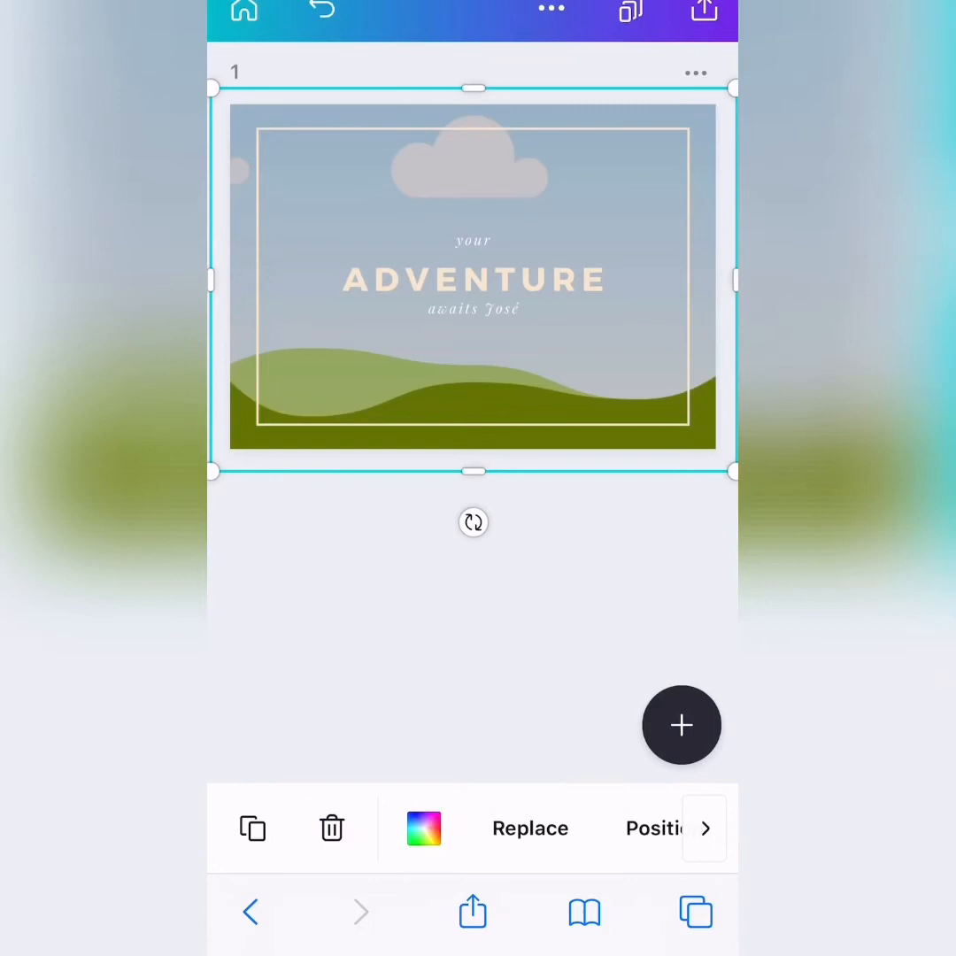
pyautogui.click(331, 827)
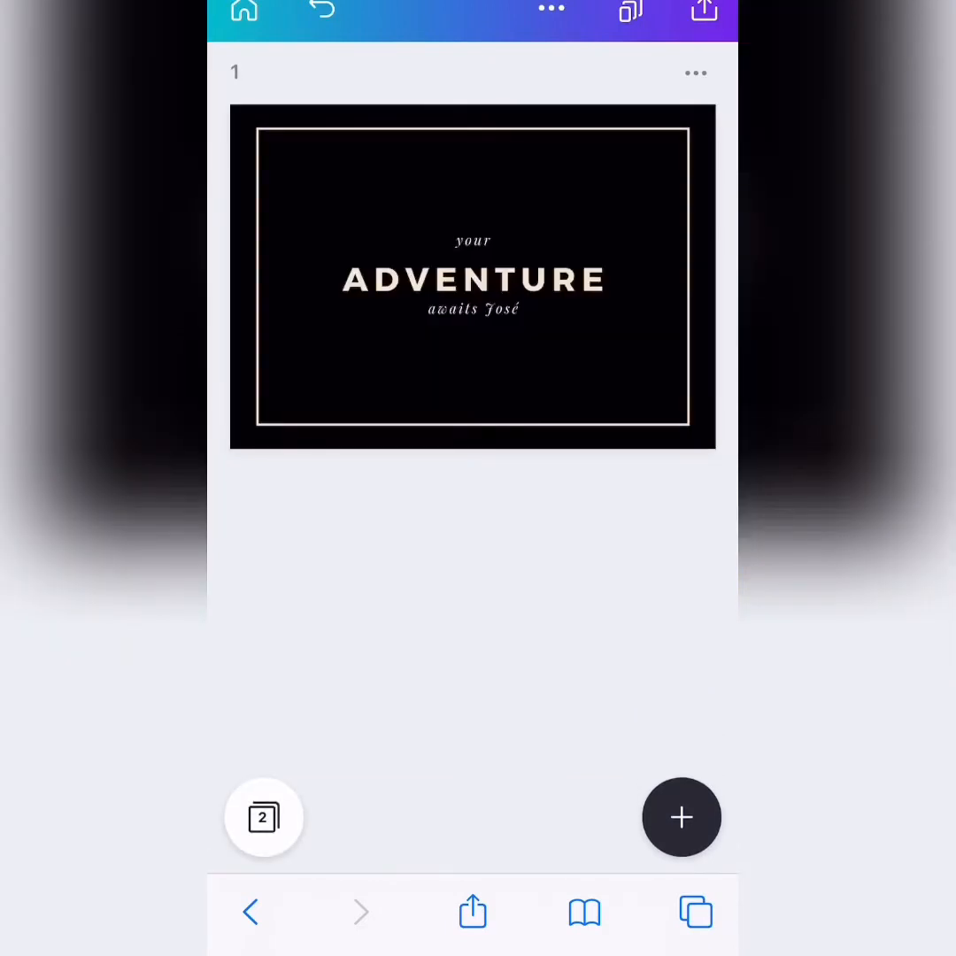
pyautogui.click(681, 817)
pyautogui.click(472, 440)
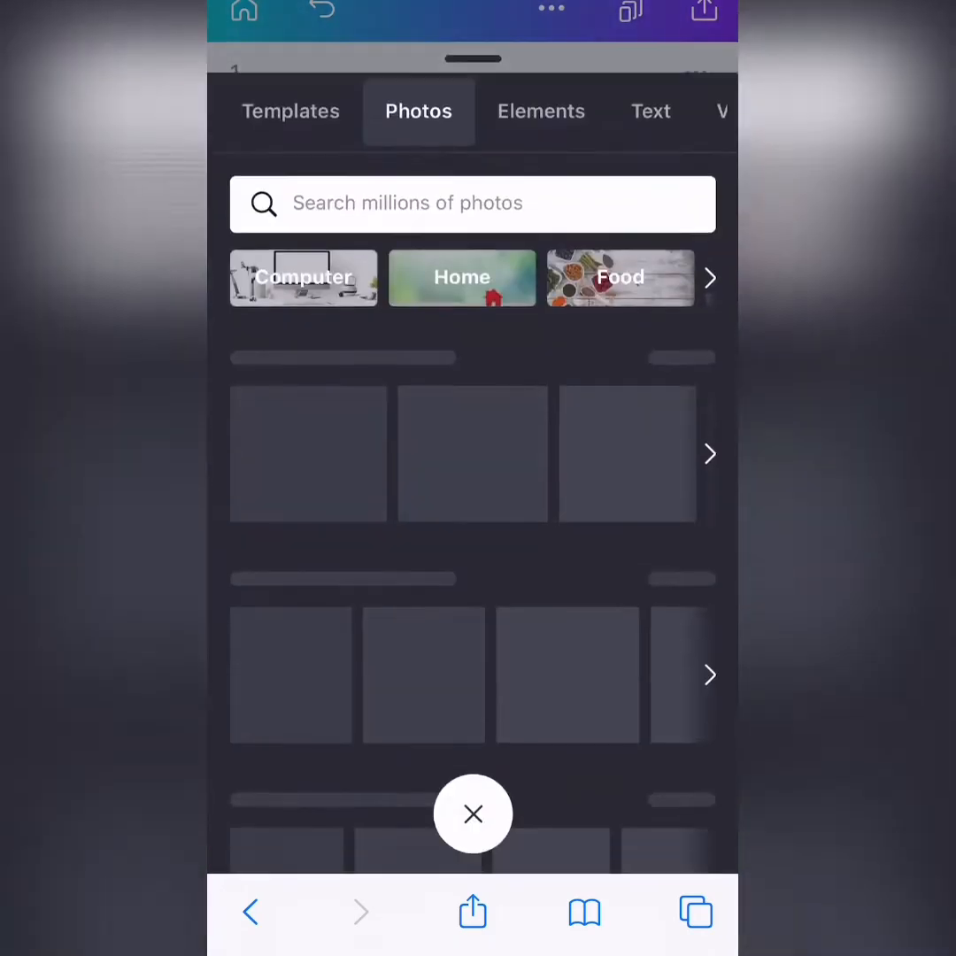
pyautogui.click(473, 200)
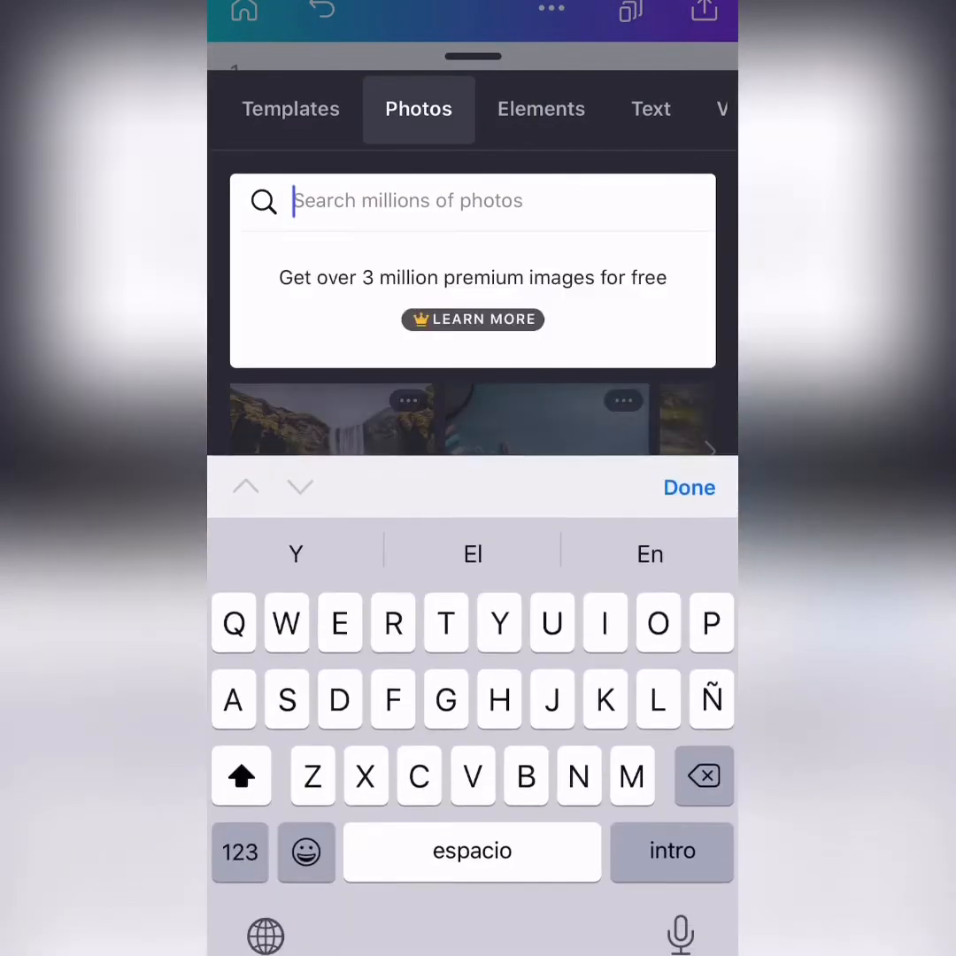
pyautogui.write('Iceland')
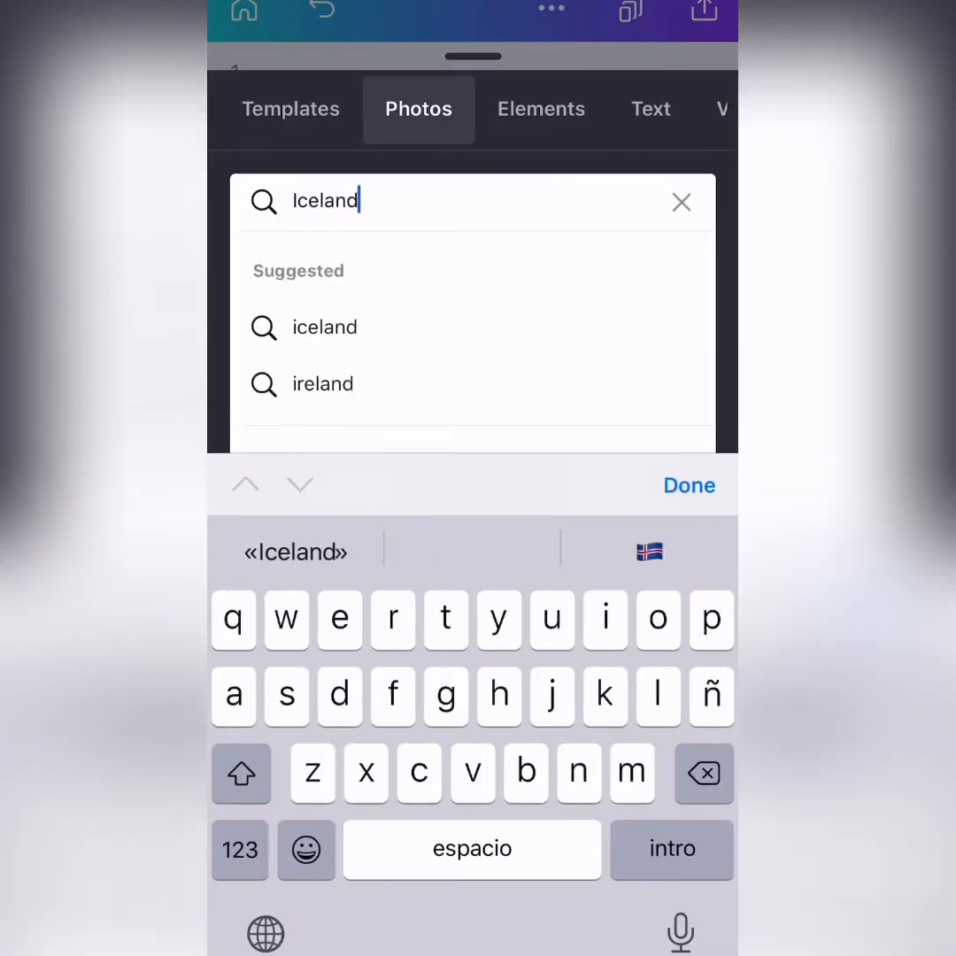
pyautogui.press('Return')
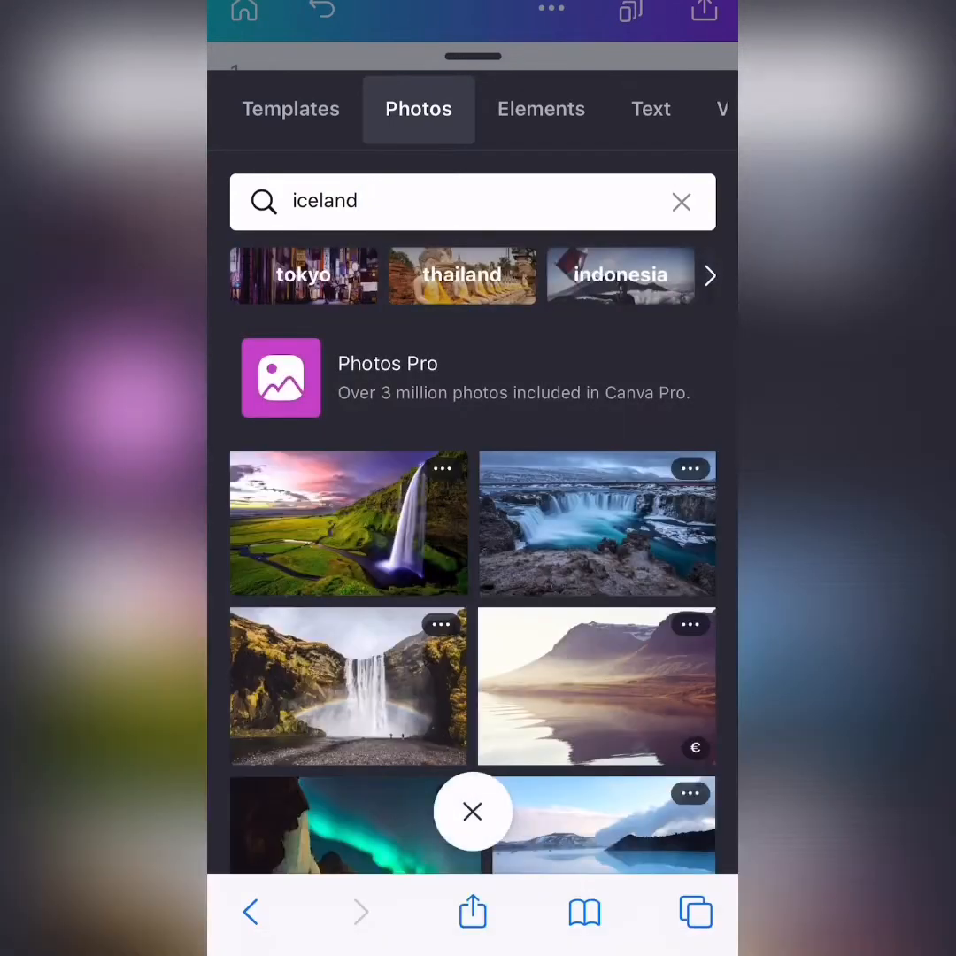
pyautogui.click(596, 686)
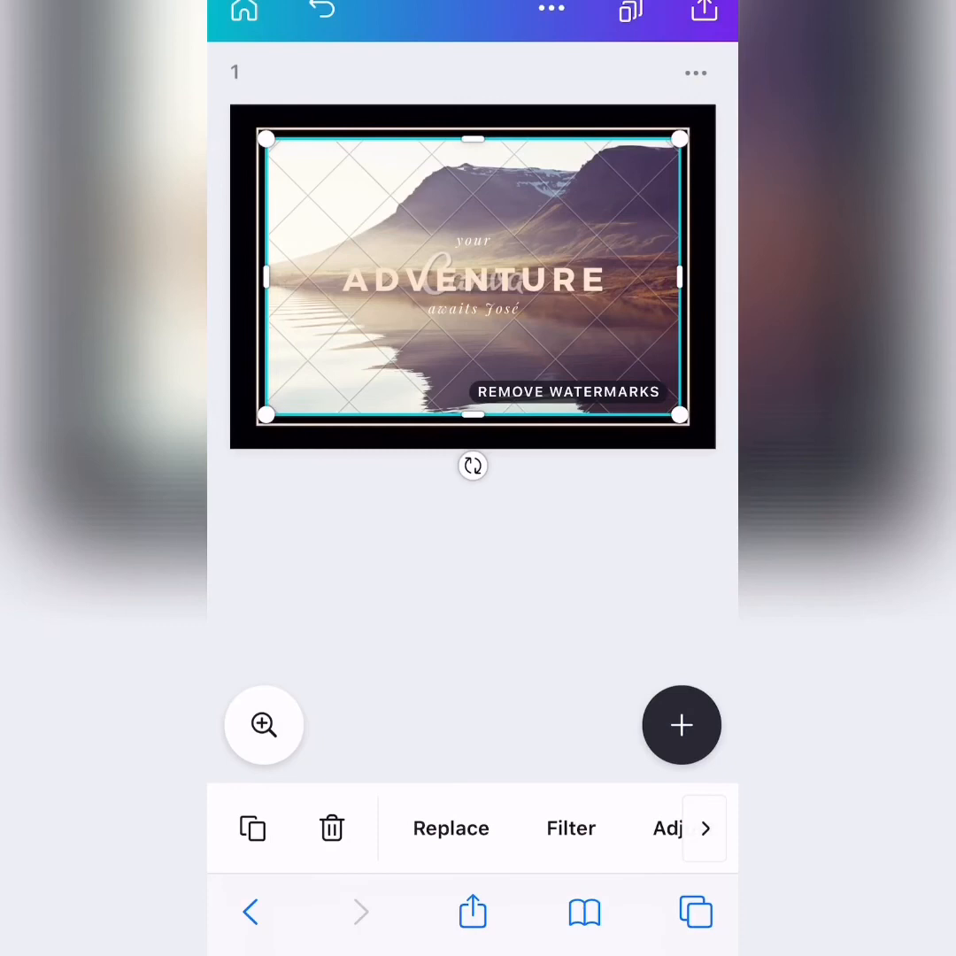
pyautogui.click(331, 828)
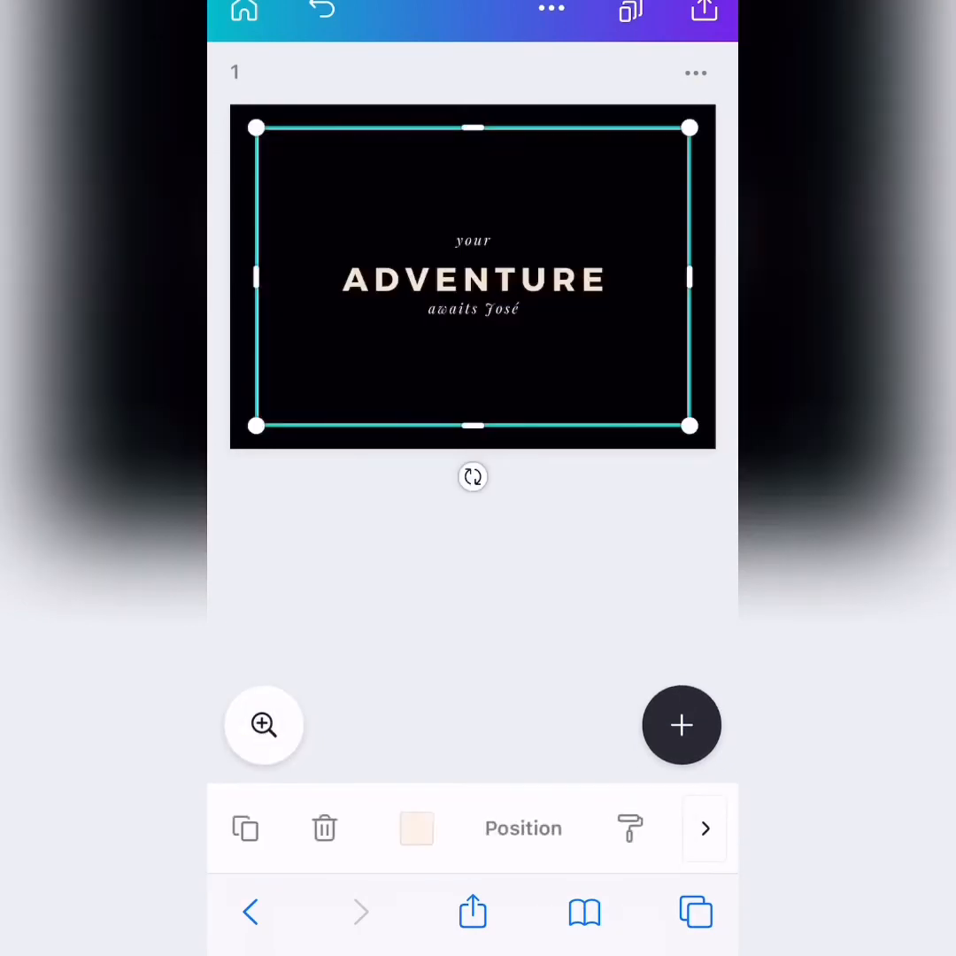
# Step: Add the snowy Godafoss waterfall photo from the Iceland results to the front page
pyautogui.click(681, 724)
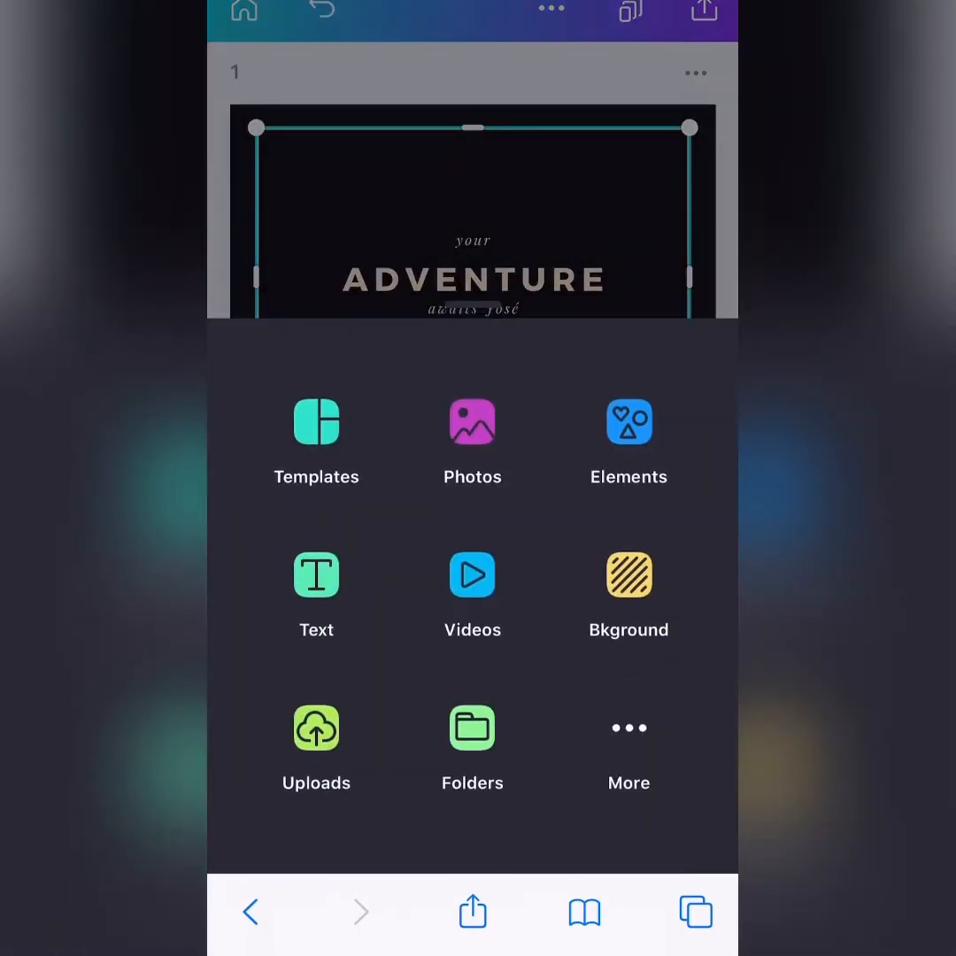
pyautogui.click(472, 443)
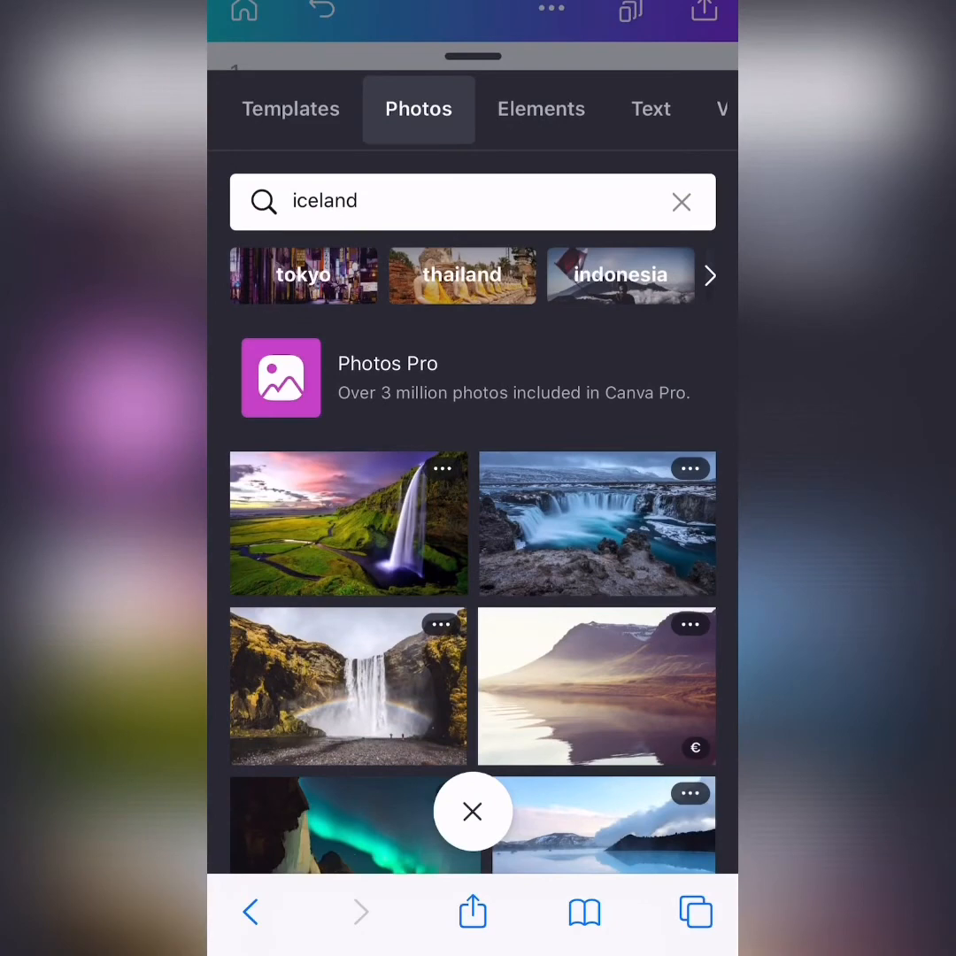
pyautogui.click(597, 524)
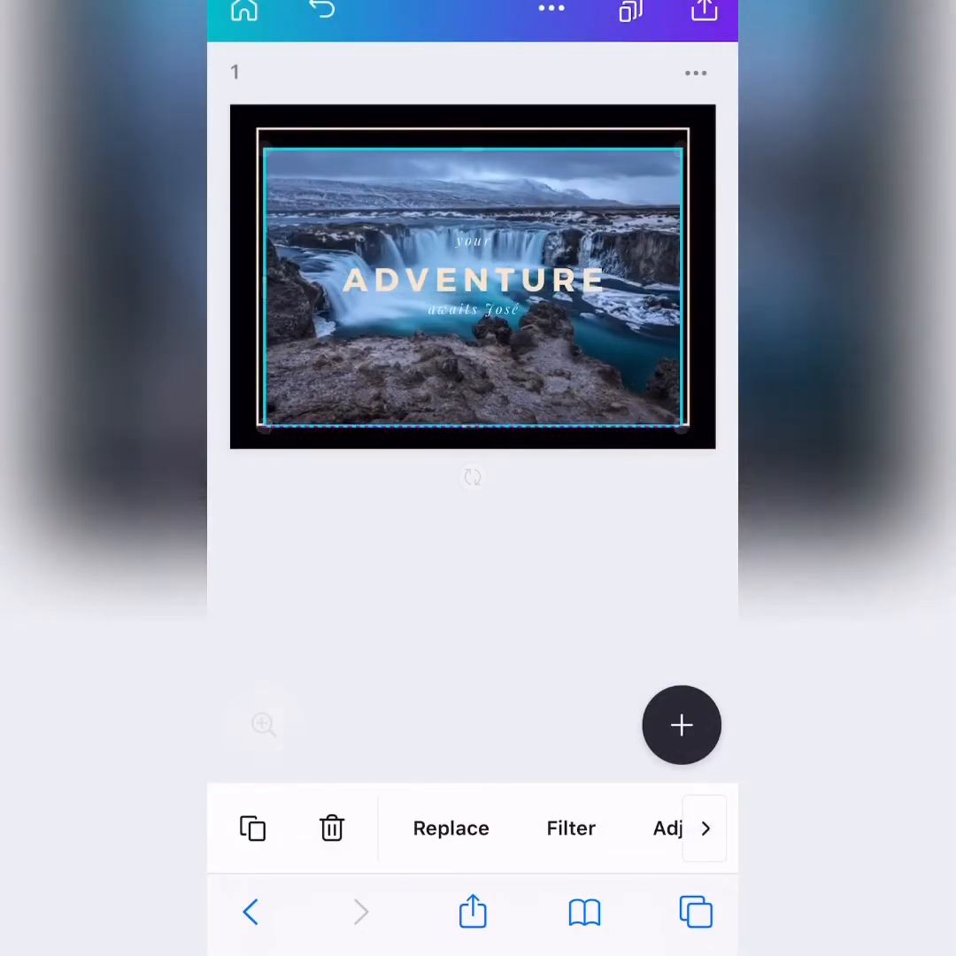
# Step: Enlarge the waterfall photo to fill the front page, then bring page 2 into view
pyautogui.moveTo(265, 405); pyautogui.dragTo(232, 436)
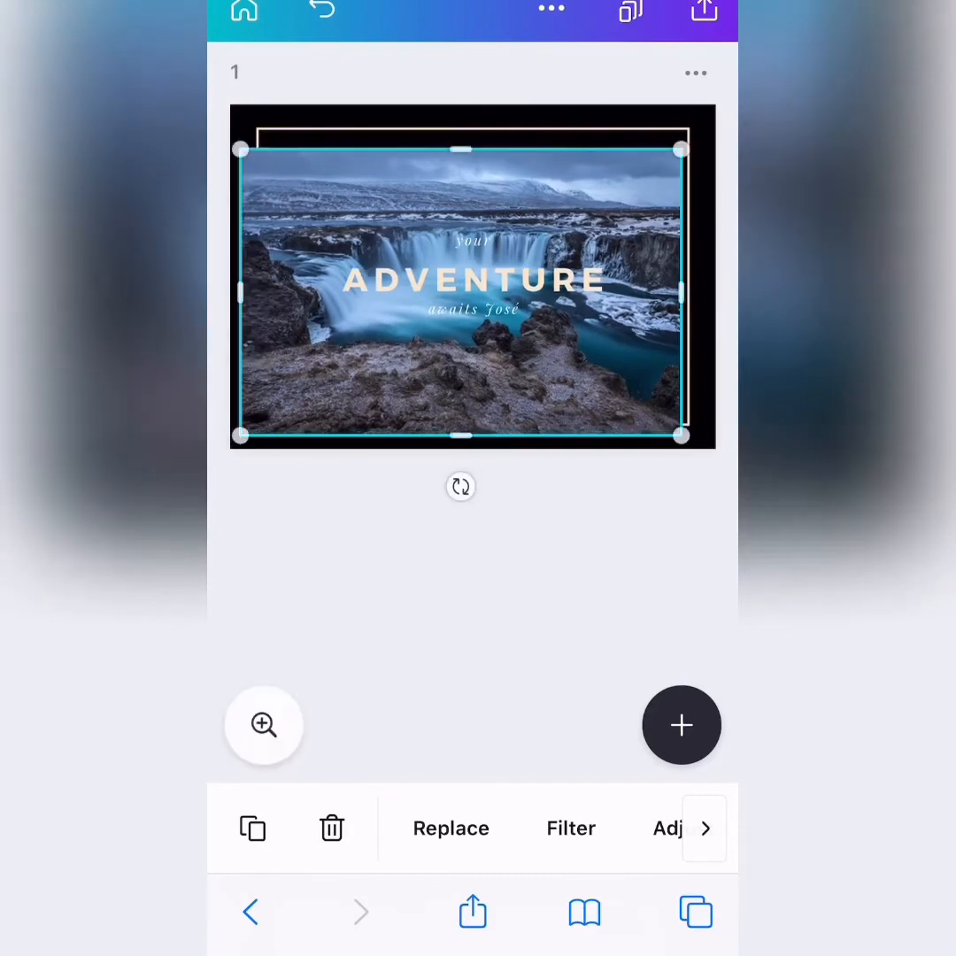
pyautogui.moveTo(239, 155); pyautogui.dragTo(241, 115)
pyautogui.moveTo(681, 276); pyautogui.dragTo(704, 276)
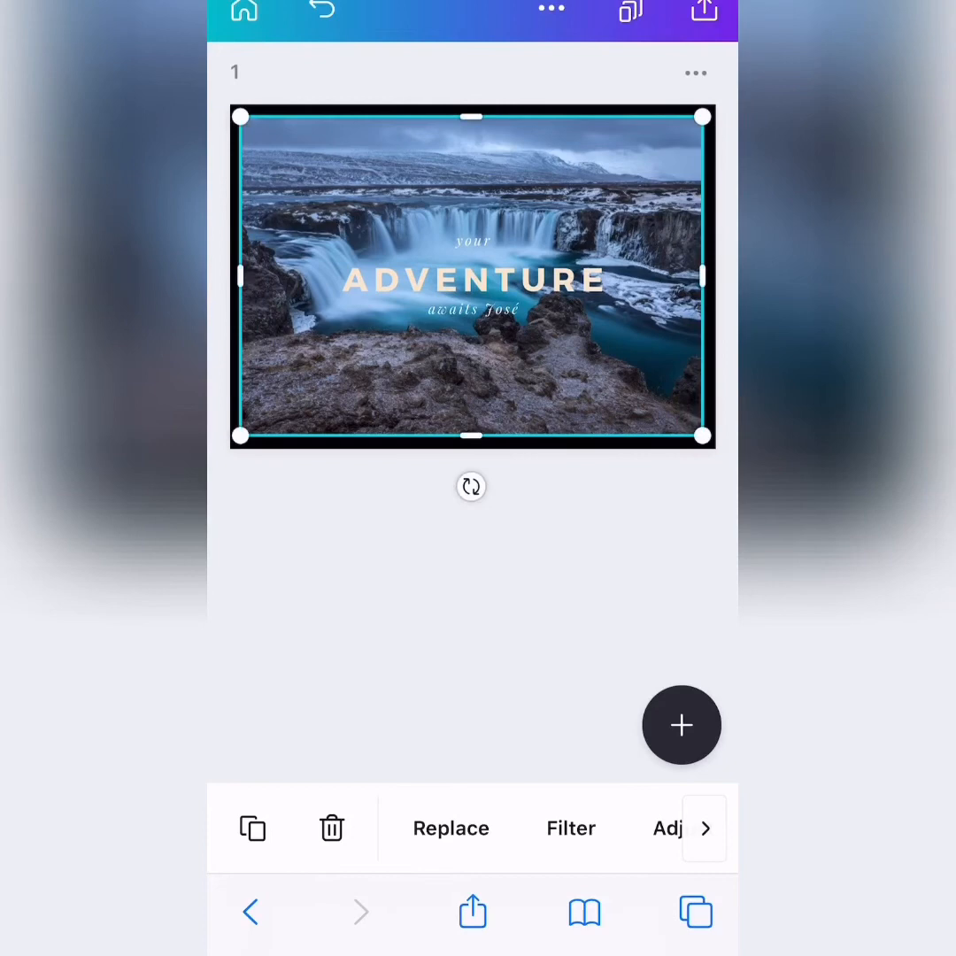
pyautogui.click(473, 620)
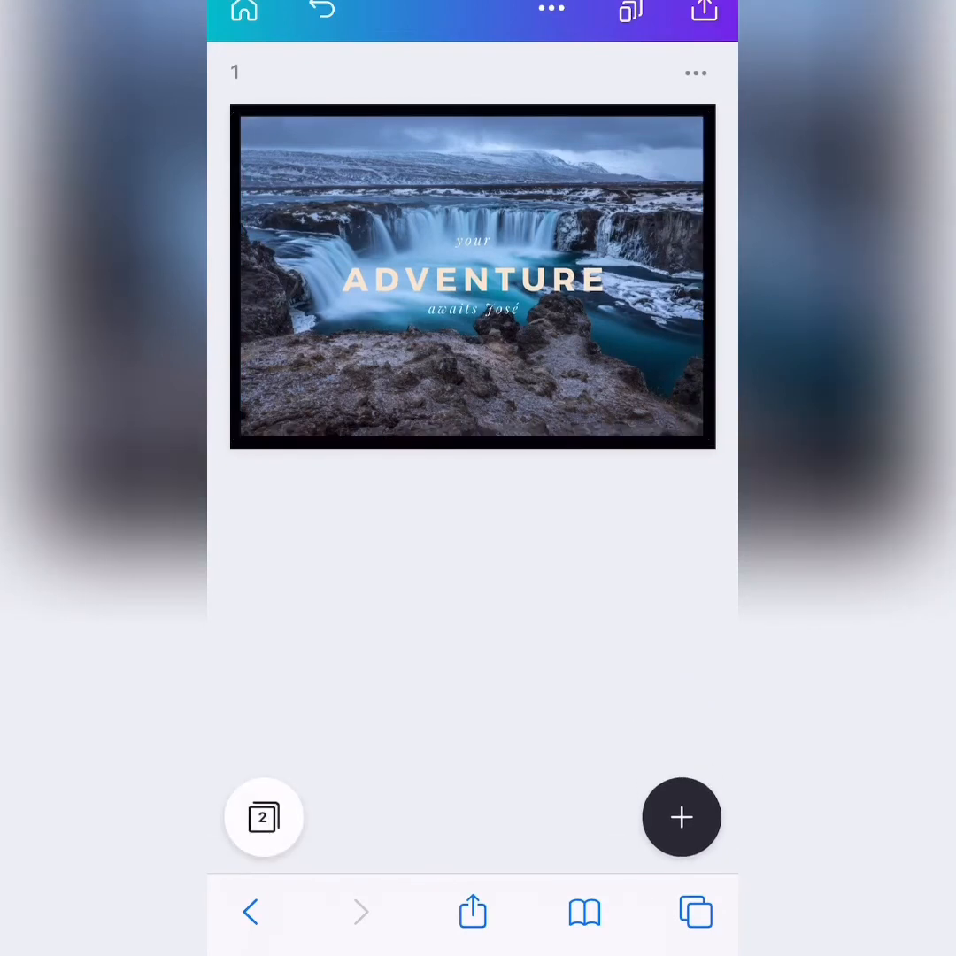
pyautogui.moveTo(620, 276)
pyautogui.mouseDown()
pyautogui.moveTo(266, 276)
pyautogui.moveTo(663, 276)
pyautogui.moveTo(266, 276)
pyautogui.mouseUp()
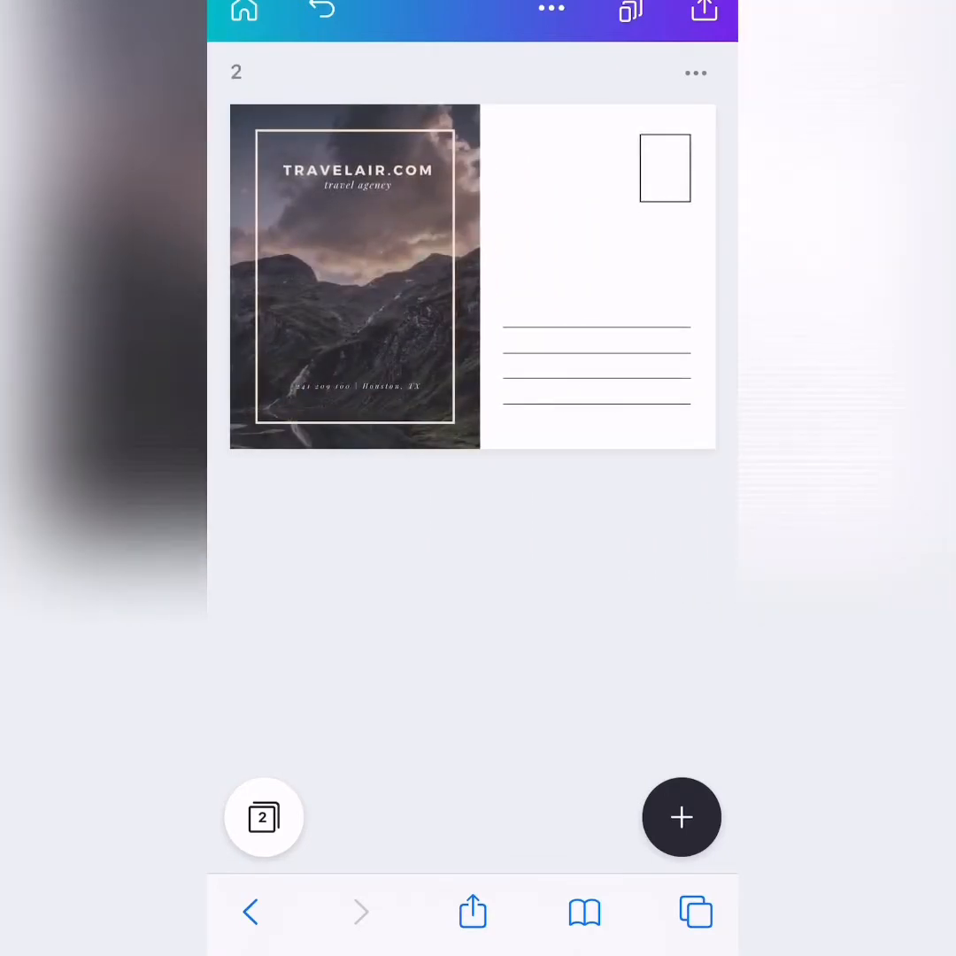
# Step: Start rewriting the TRAVELAIR.COM heading with the new message
pyautogui.click(358, 170)
pyautogui.click(331, 816)
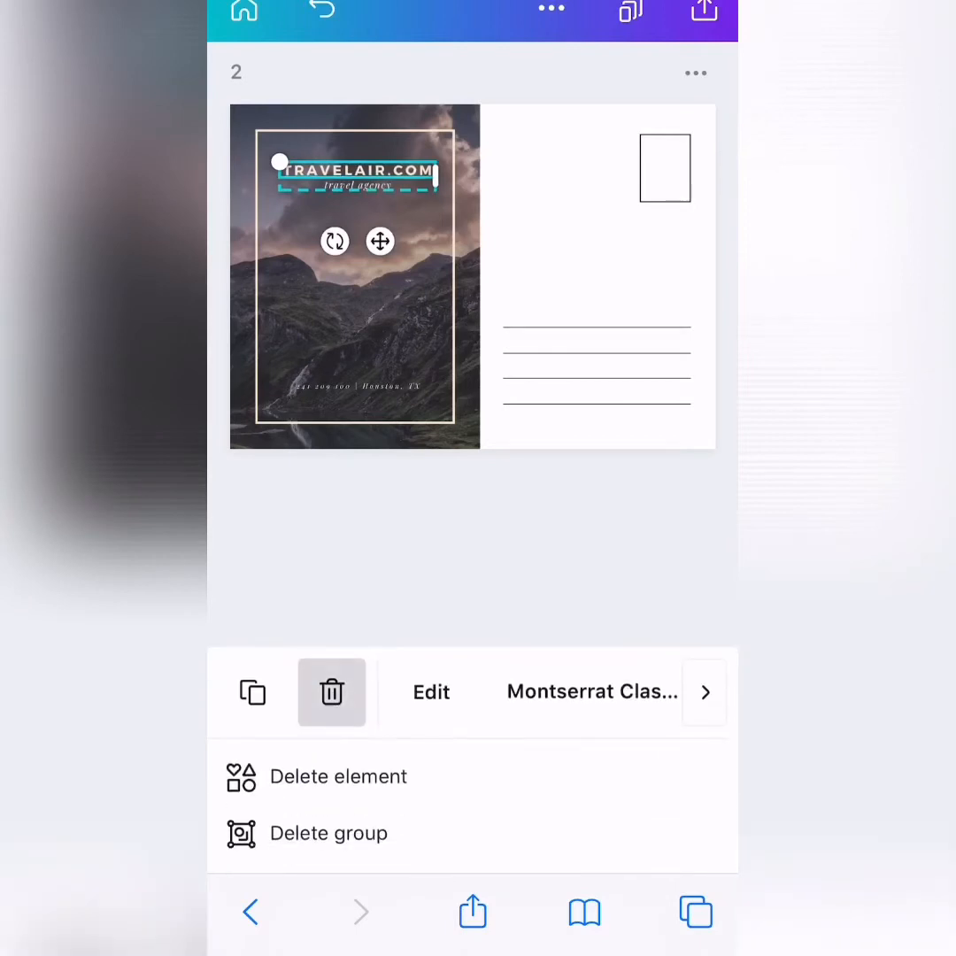
pyautogui.click(431, 691)
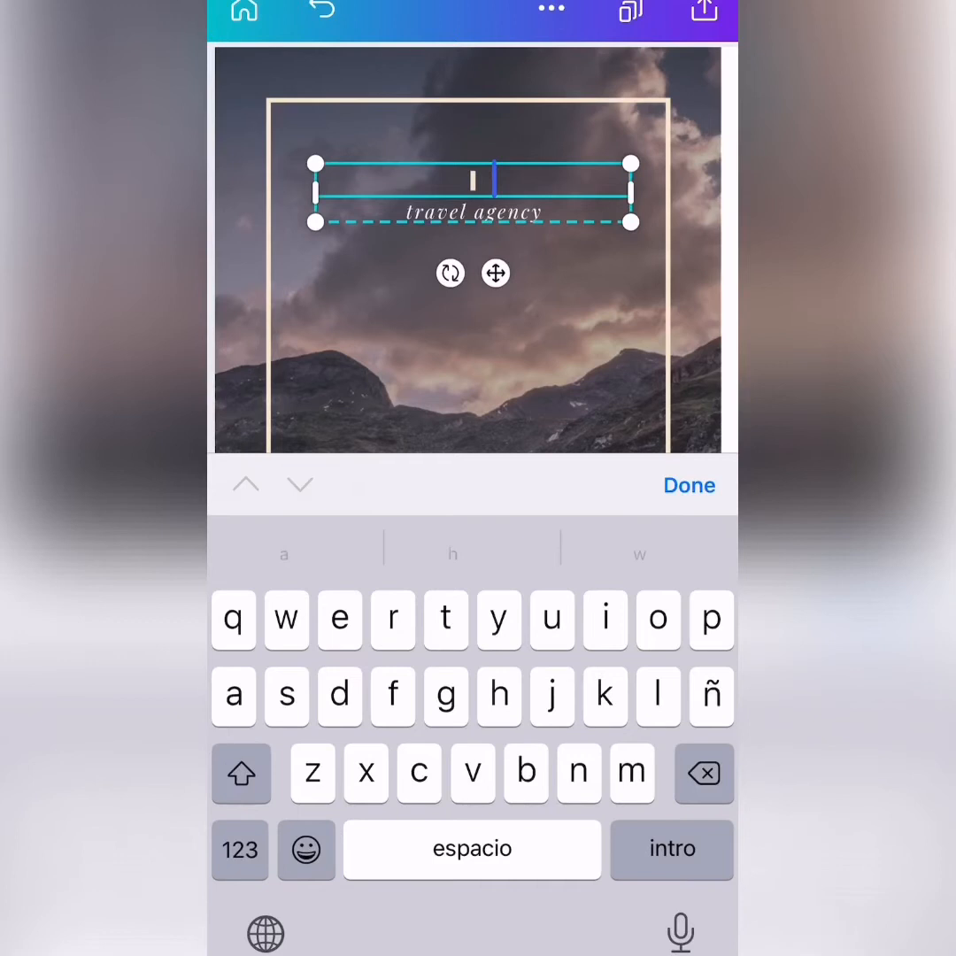
pyautogui.write('I KNOW THIS ')
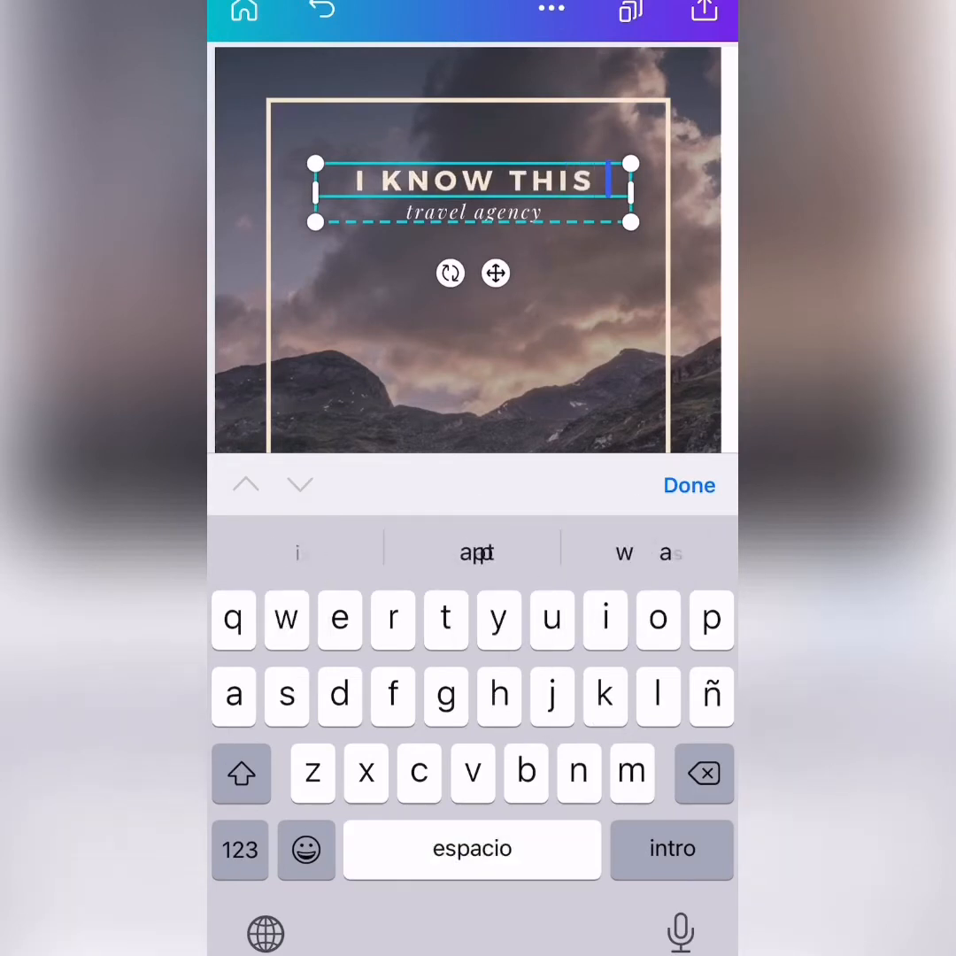
pyautogui.write('TRAVEL WILL ')
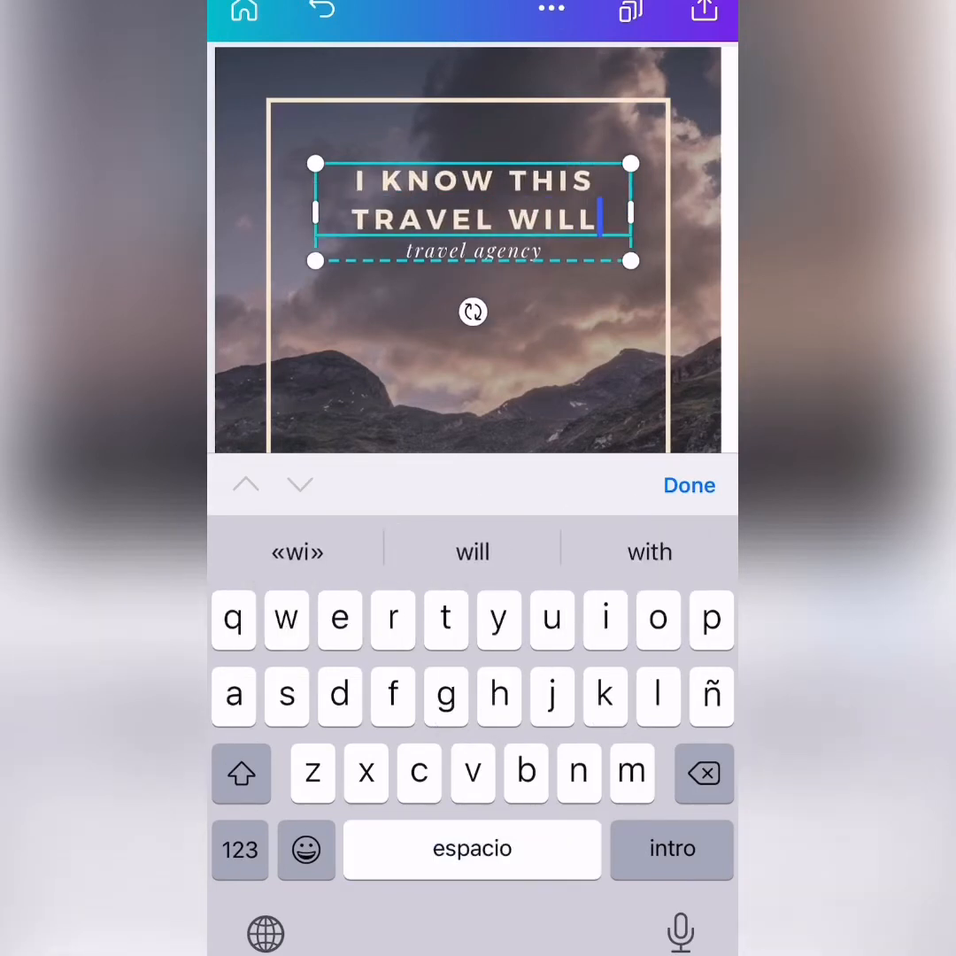
pyautogui.write('BE BETTER')
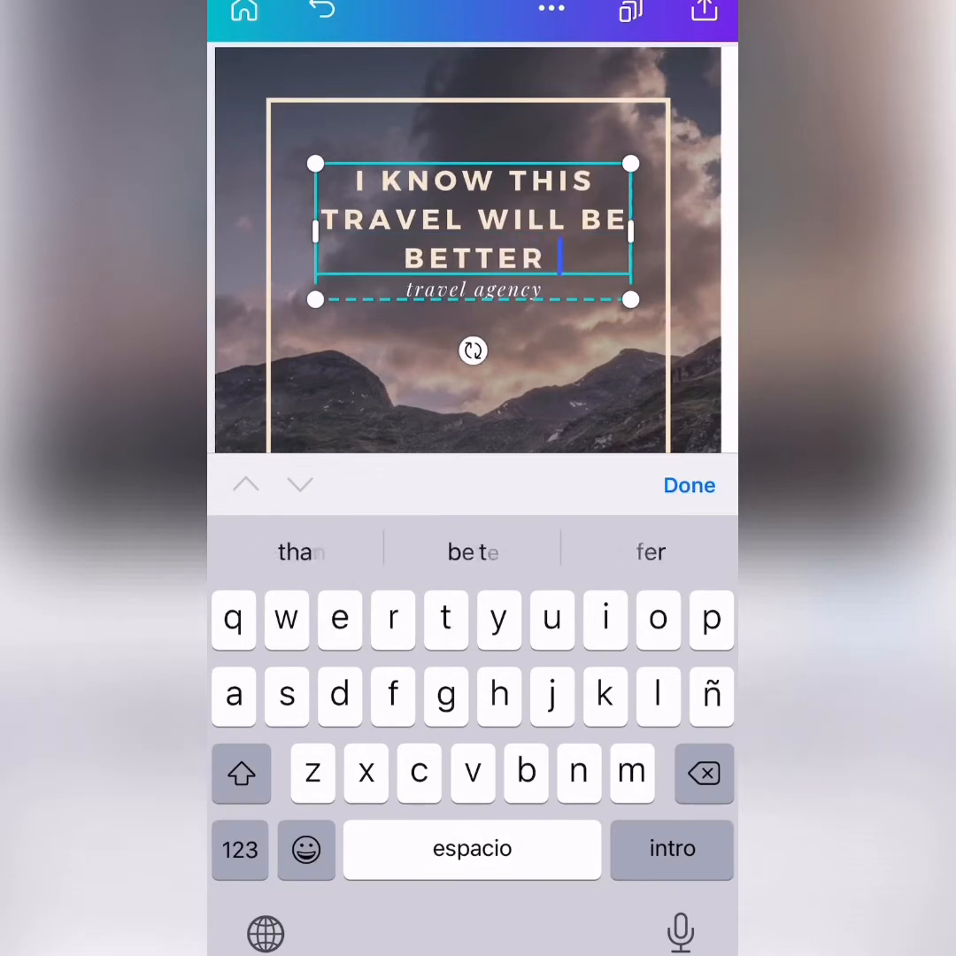
pyautogui.write(' NEXT TIME')
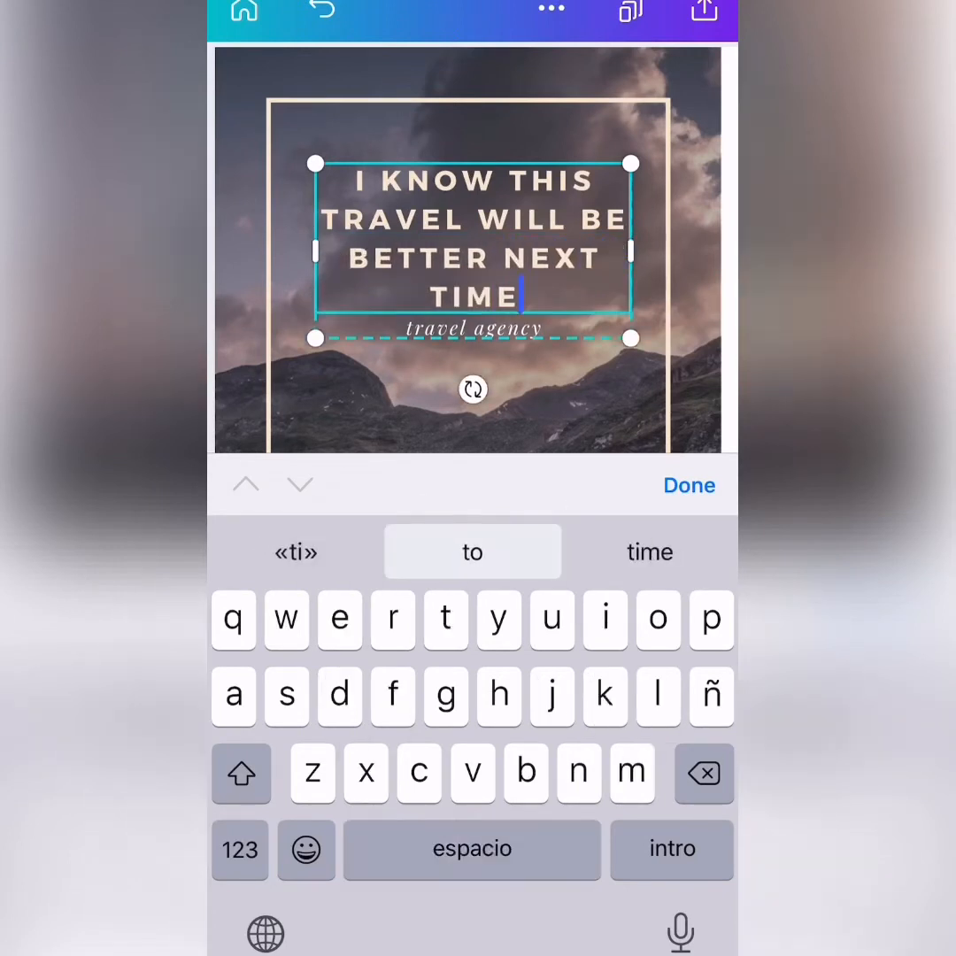
pyautogui.write(' !!!')
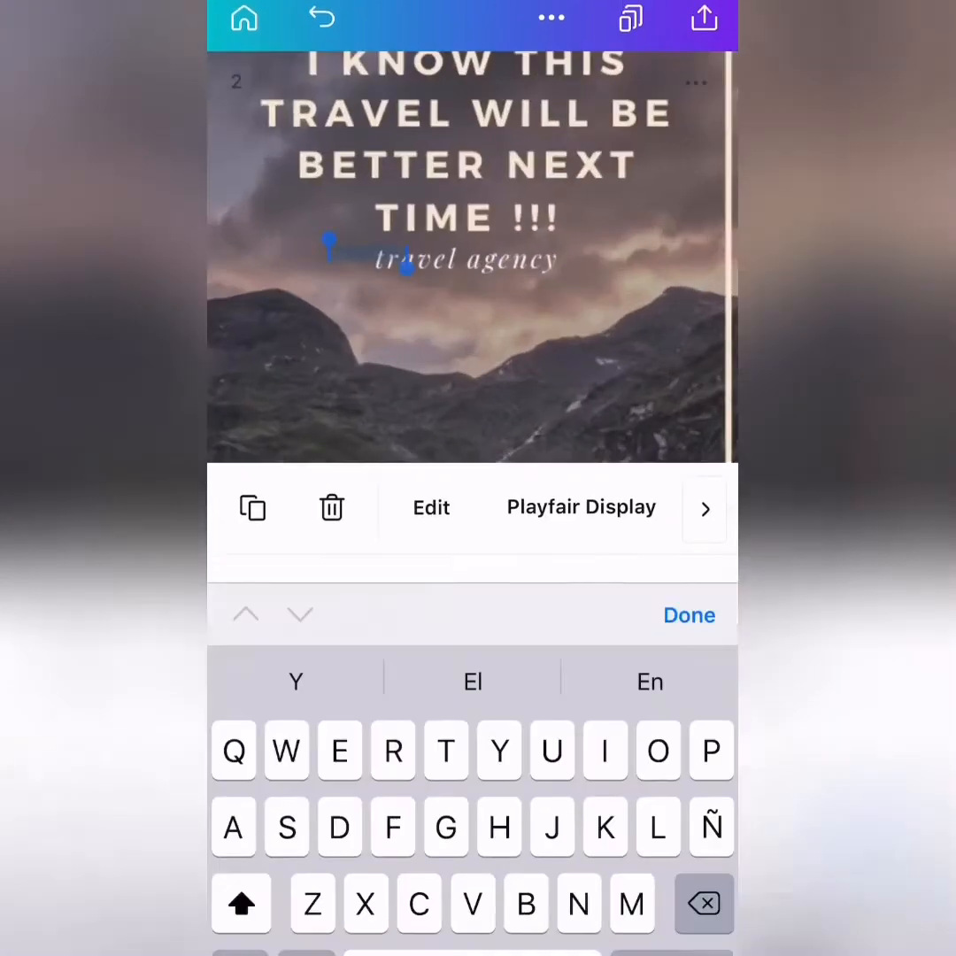
# Step: Delete the travel agency subtitle and change the footer to 'Ourense , Galicia'
pyautogui.press('BackSpace')
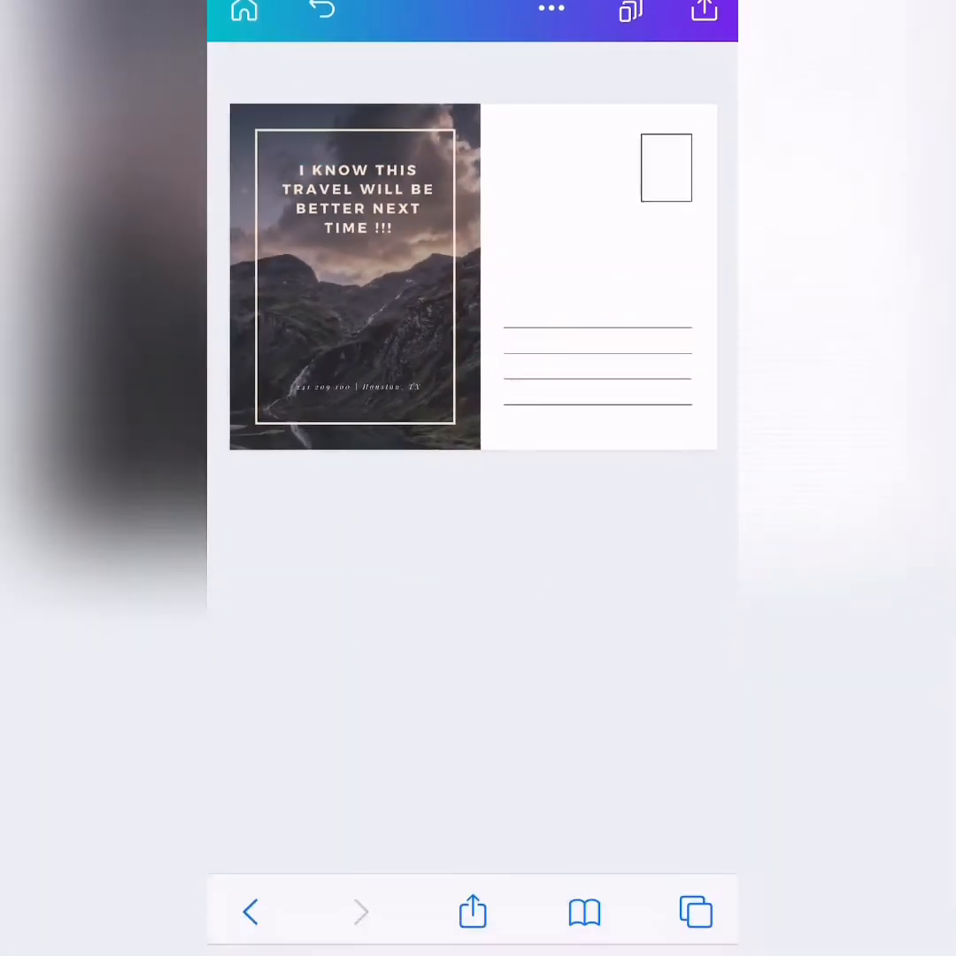
pyautogui.doubleClick(357, 386)
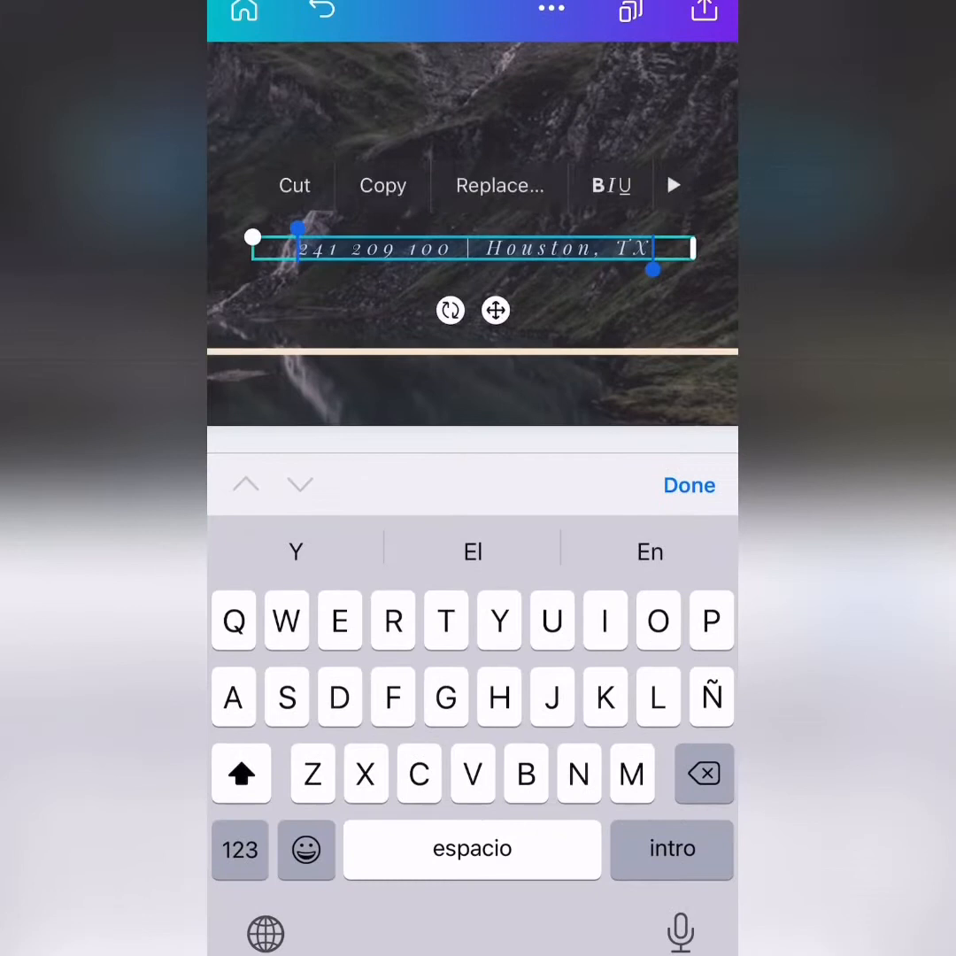
pyautogui.write('Our')
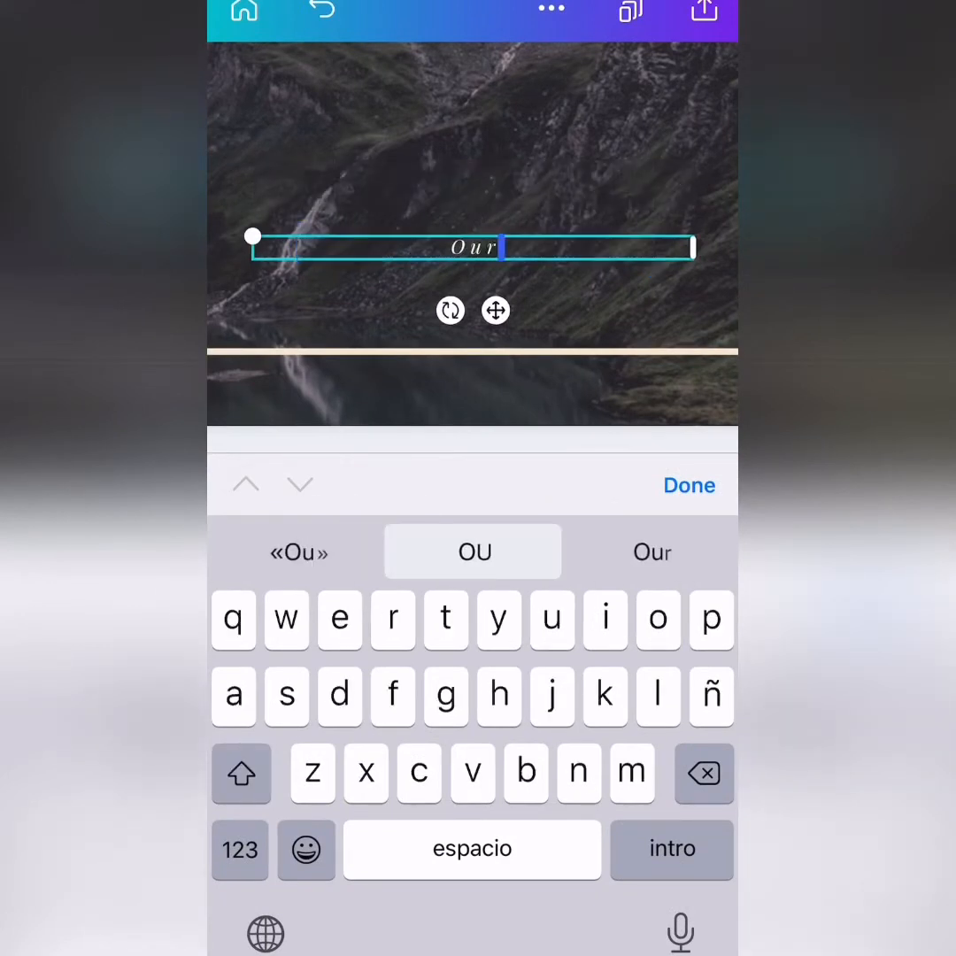
pyautogui.write('ense , ')
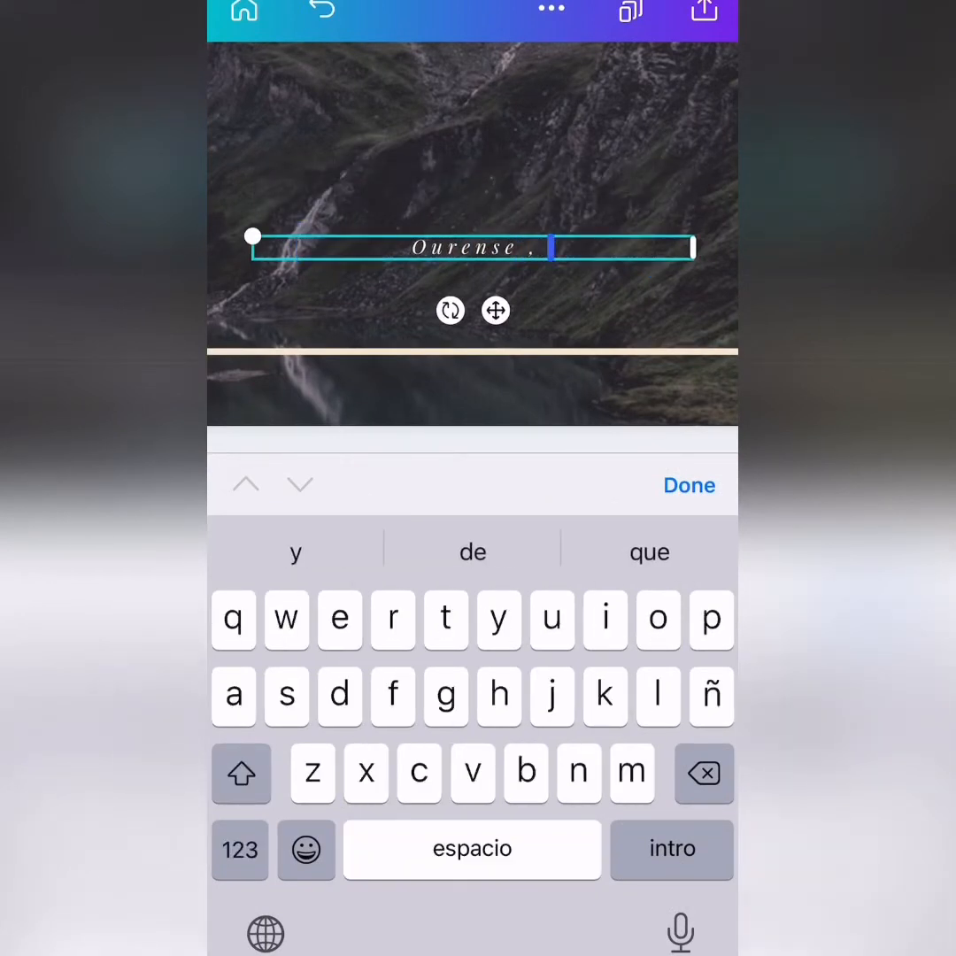
pyautogui.write('Galicia')
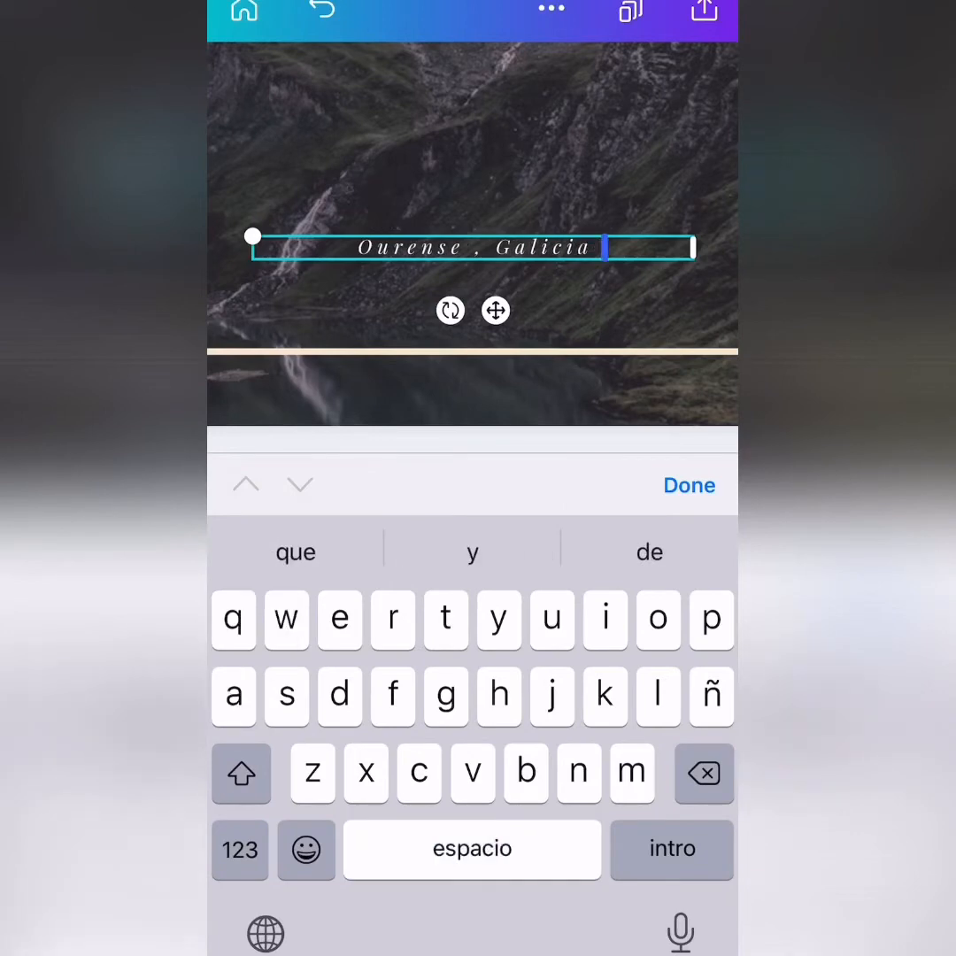
pyautogui.click(690, 485)
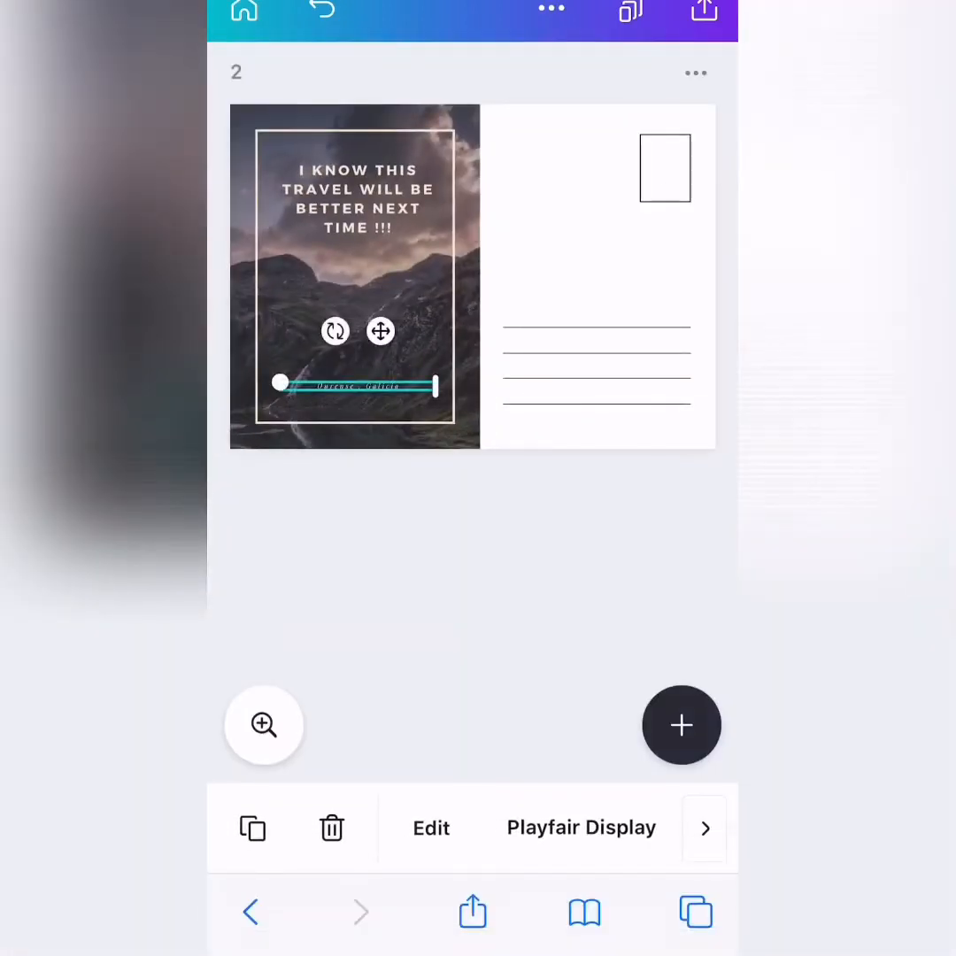
# Step: Remove the white border and select the mountain photo on page 2's front
pyautogui.click(354, 283)
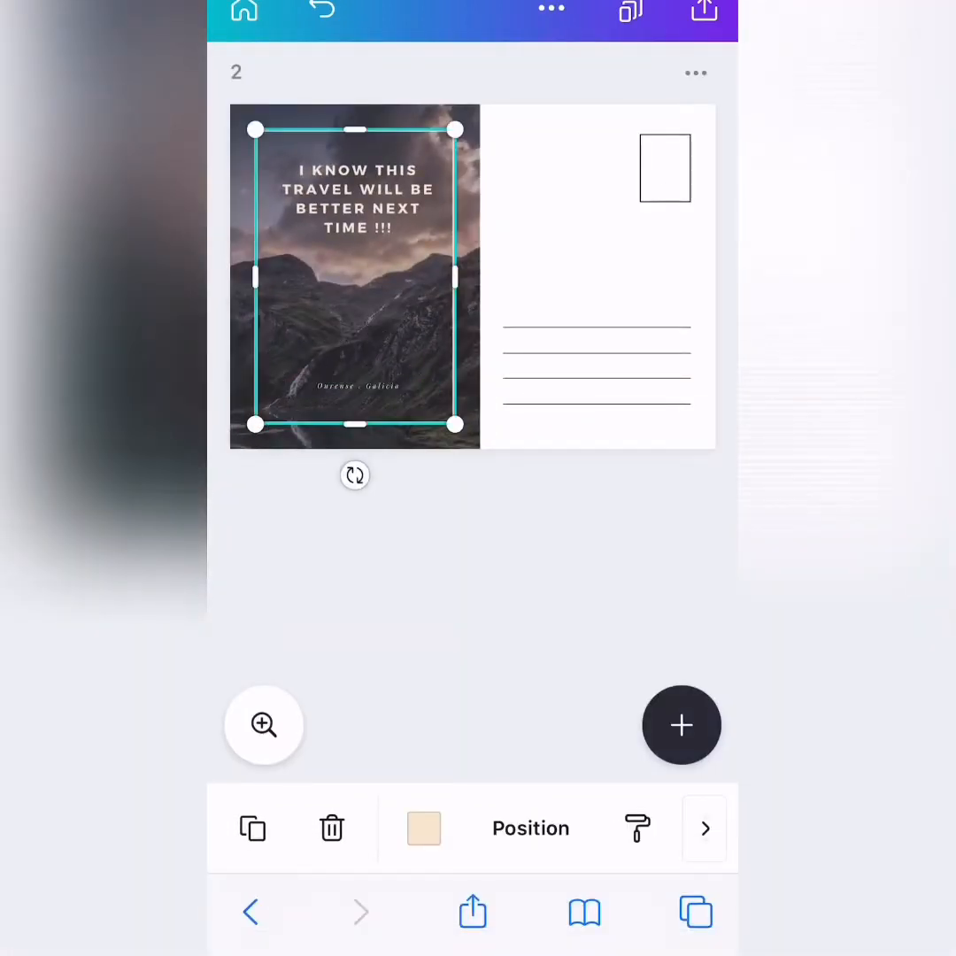
pyautogui.click(469, 575)
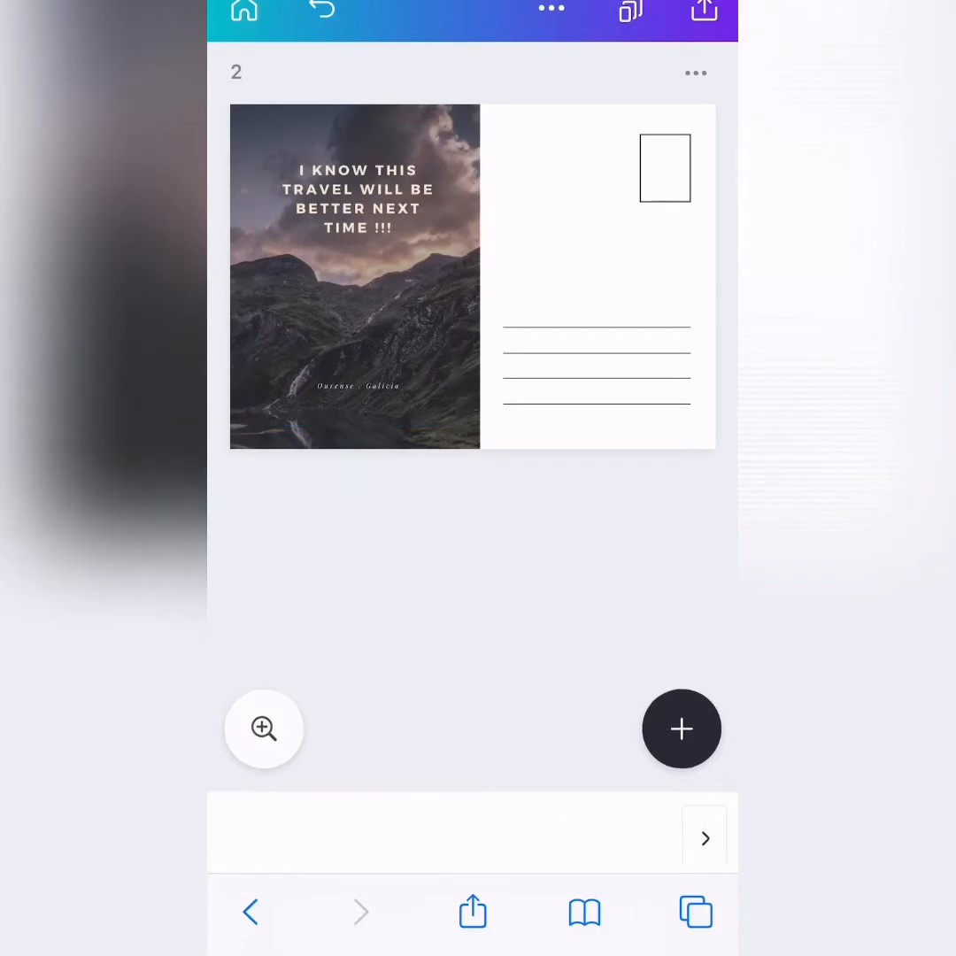
pyautogui.click(354, 283)
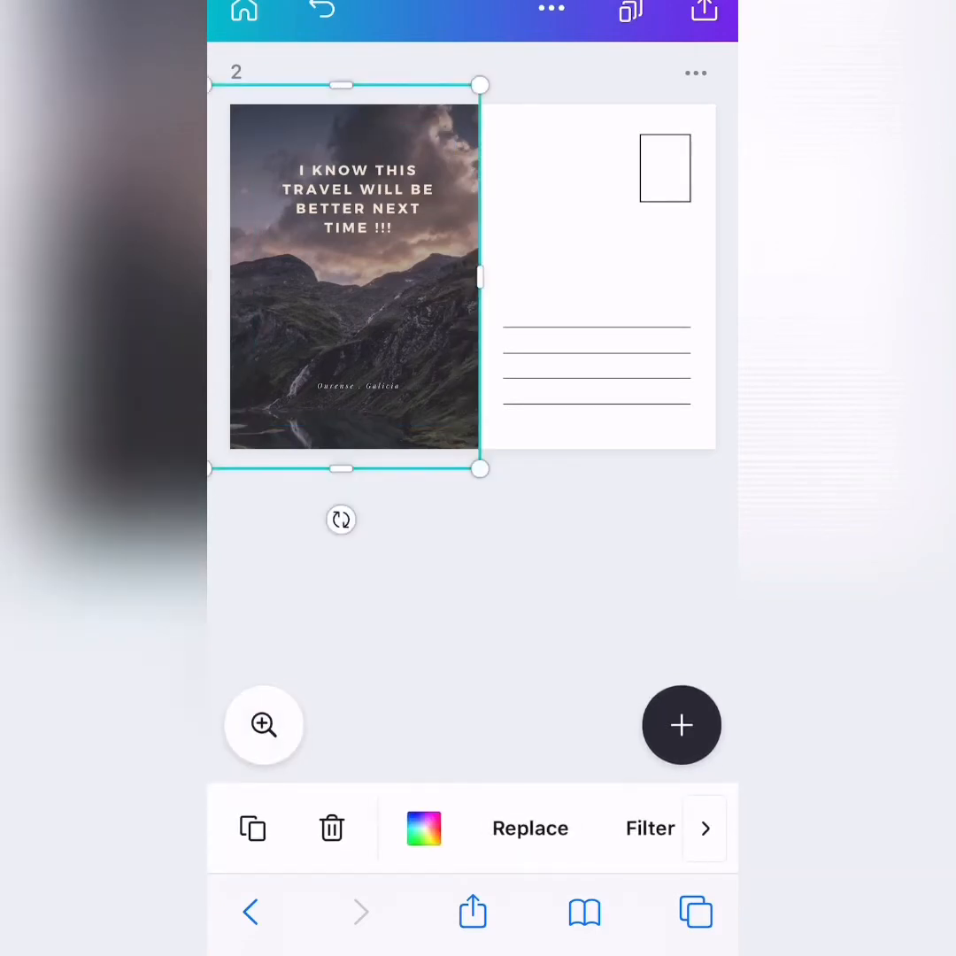
pyautogui.click(331, 762)
pyautogui.moveTo(212, 275); pyautogui.dragTo(279, 292)
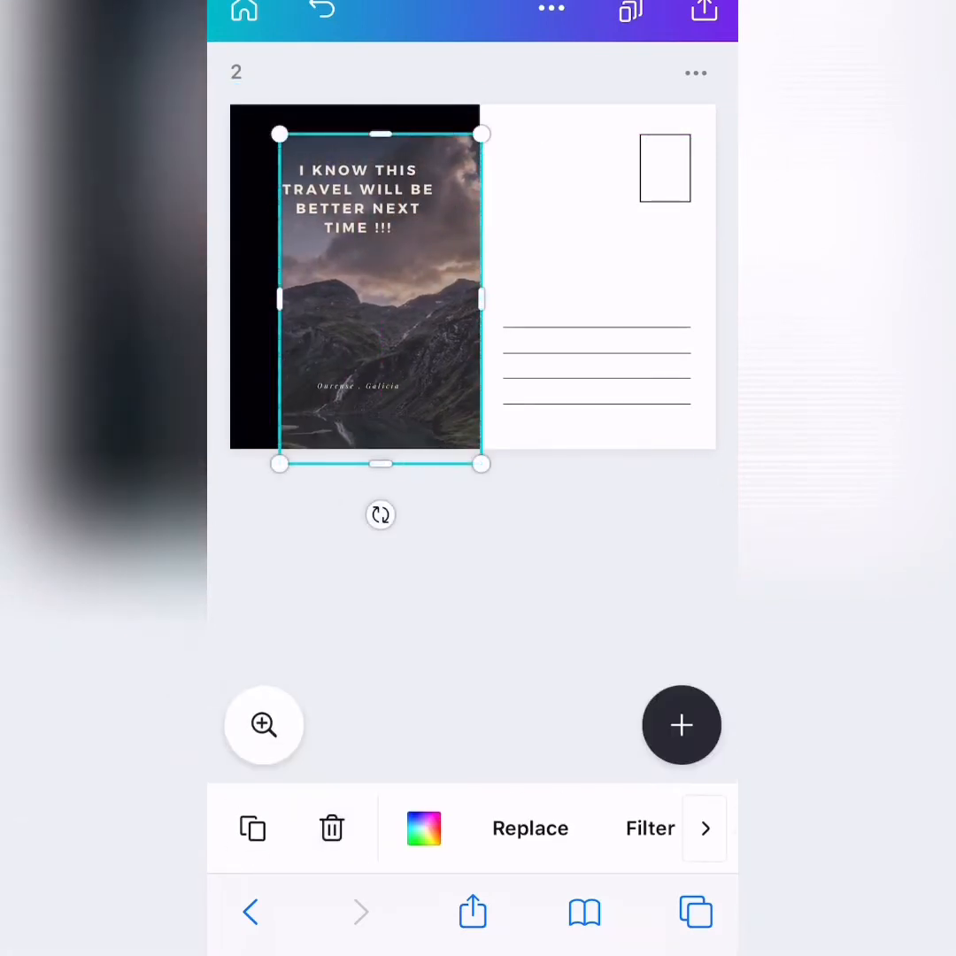
pyautogui.moveTo(381, 292); pyautogui.dragTo(310, 283)
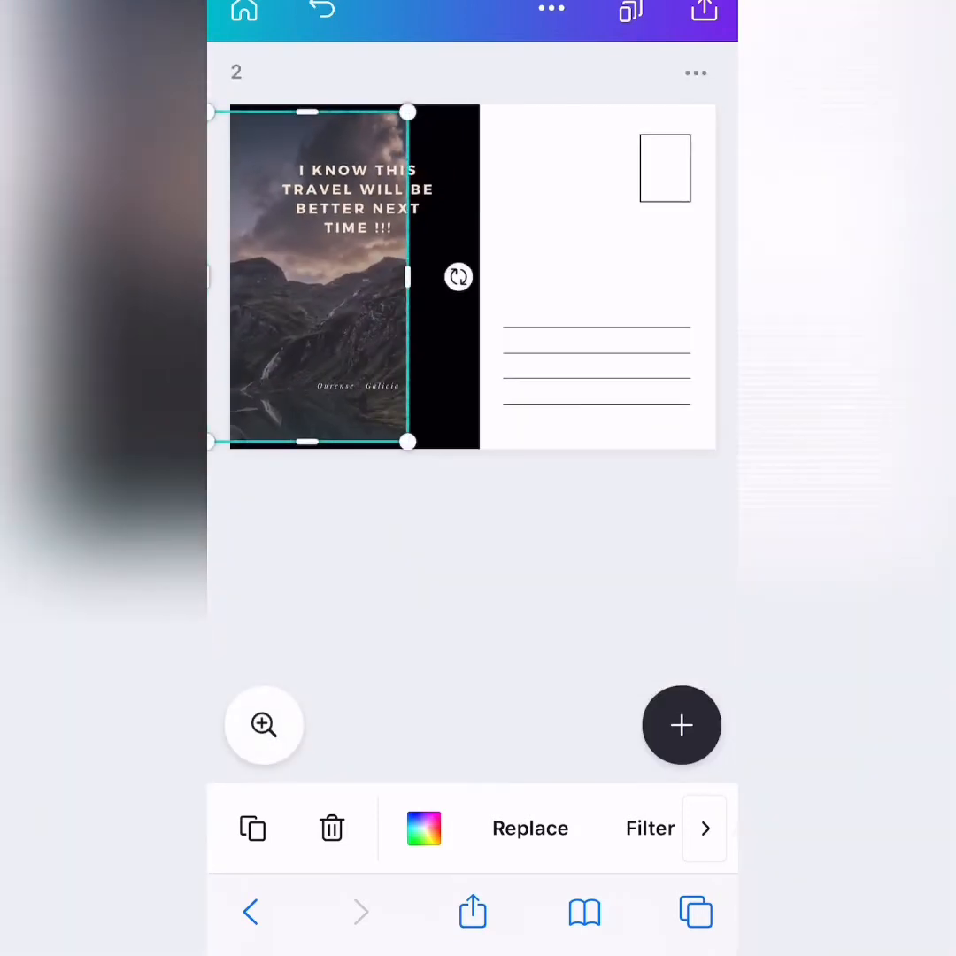
pyautogui.moveTo(319, 274); pyautogui.dragTo(358, 301)
# Step: Delete the mountain photo and its empty grid placeholder, leaving plain black
pyautogui.click(331, 828)
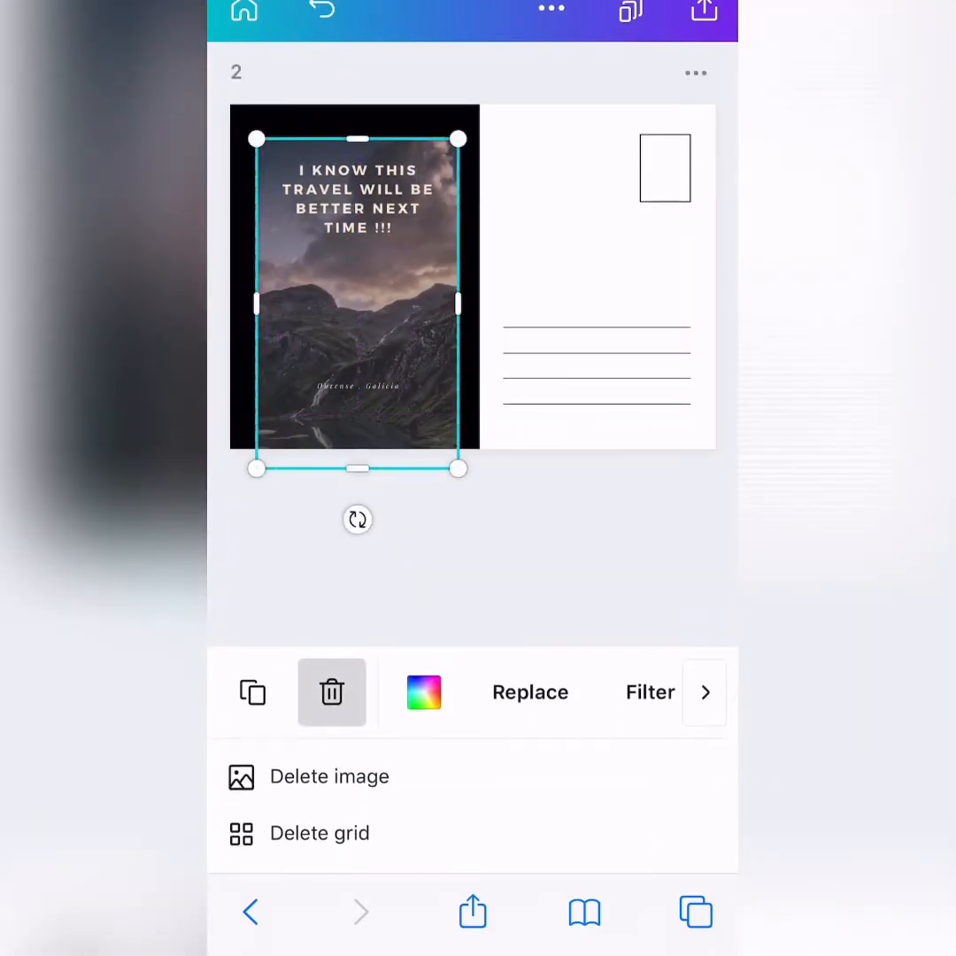
pyautogui.click(329, 776)
pyautogui.click(331, 827)
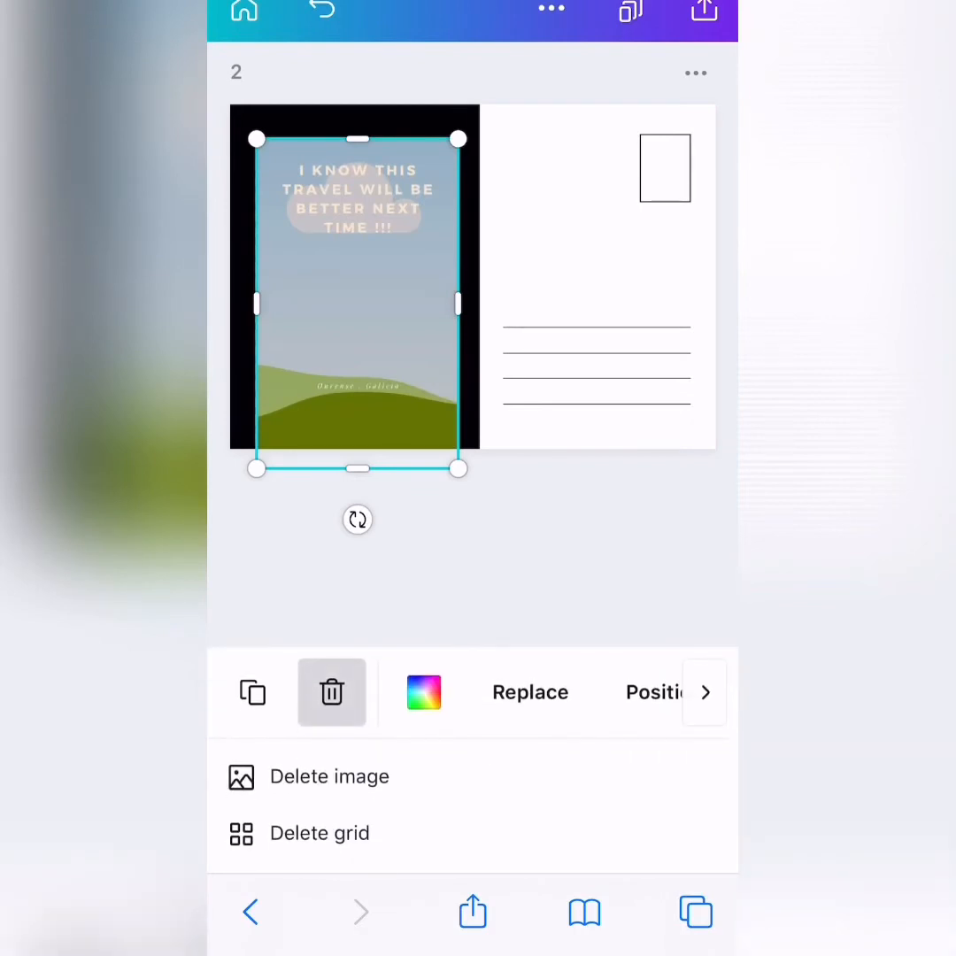
pyautogui.click(478, 354)
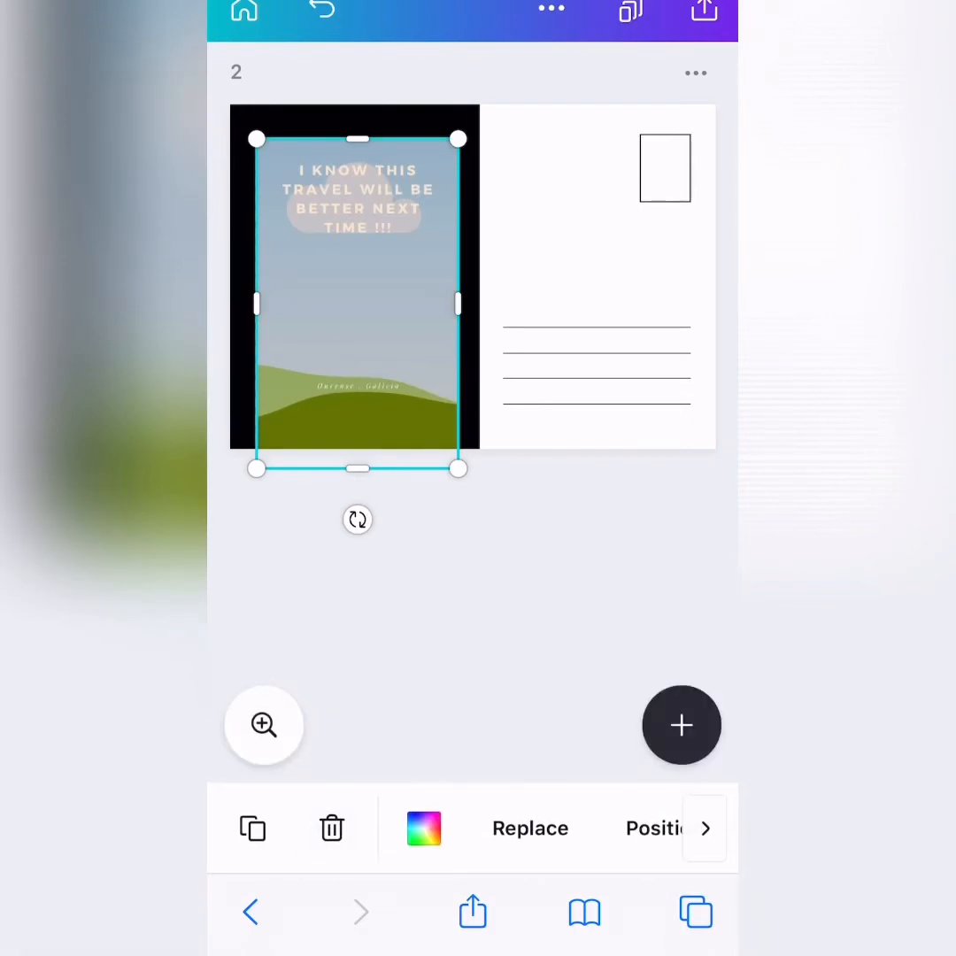
pyautogui.click(331, 827)
pyautogui.click(478, 354)
pyautogui.moveTo(356, 301); pyautogui.dragTo(343, 282)
pyautogui.click(331, 828)
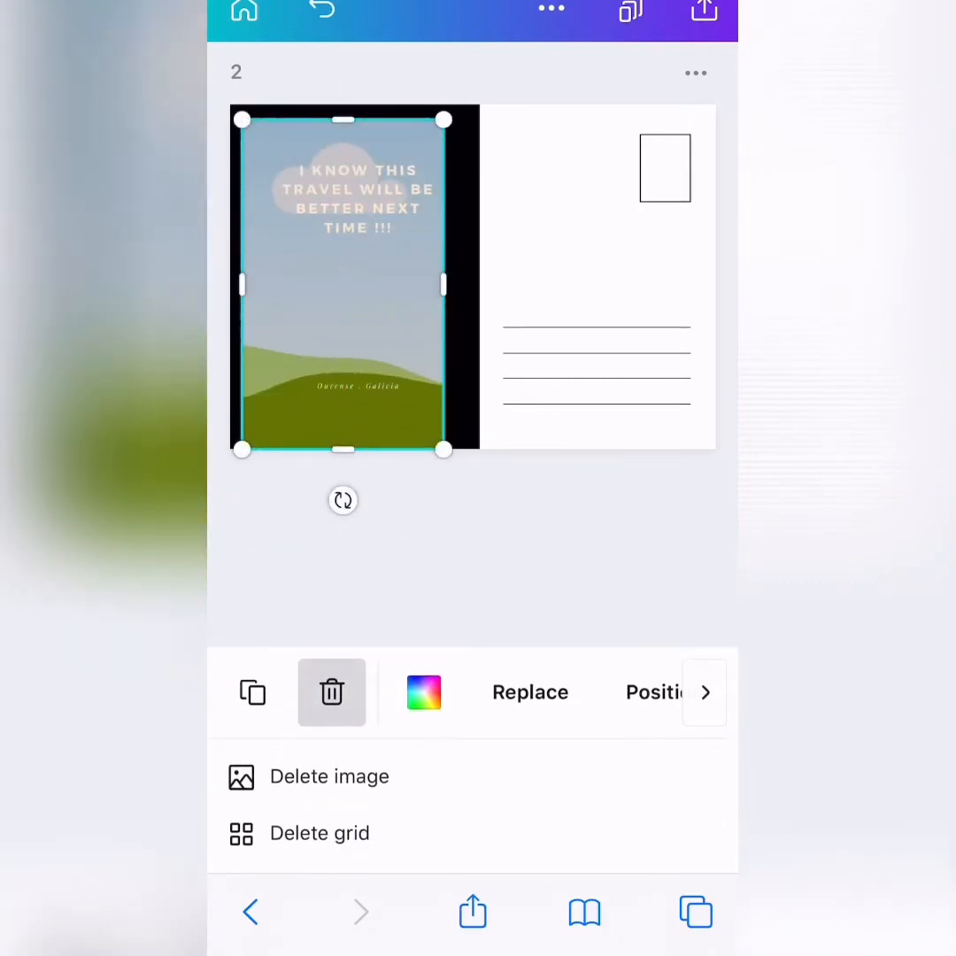
pyautogui.click(478, 531)
pyautogui.moveTo(342, 292)
pyautogui.mouseDown()
pyautogui.moveTo(343, 281)
pyautogui.moveTo(343, 691)
pyautogui.mouseUp()
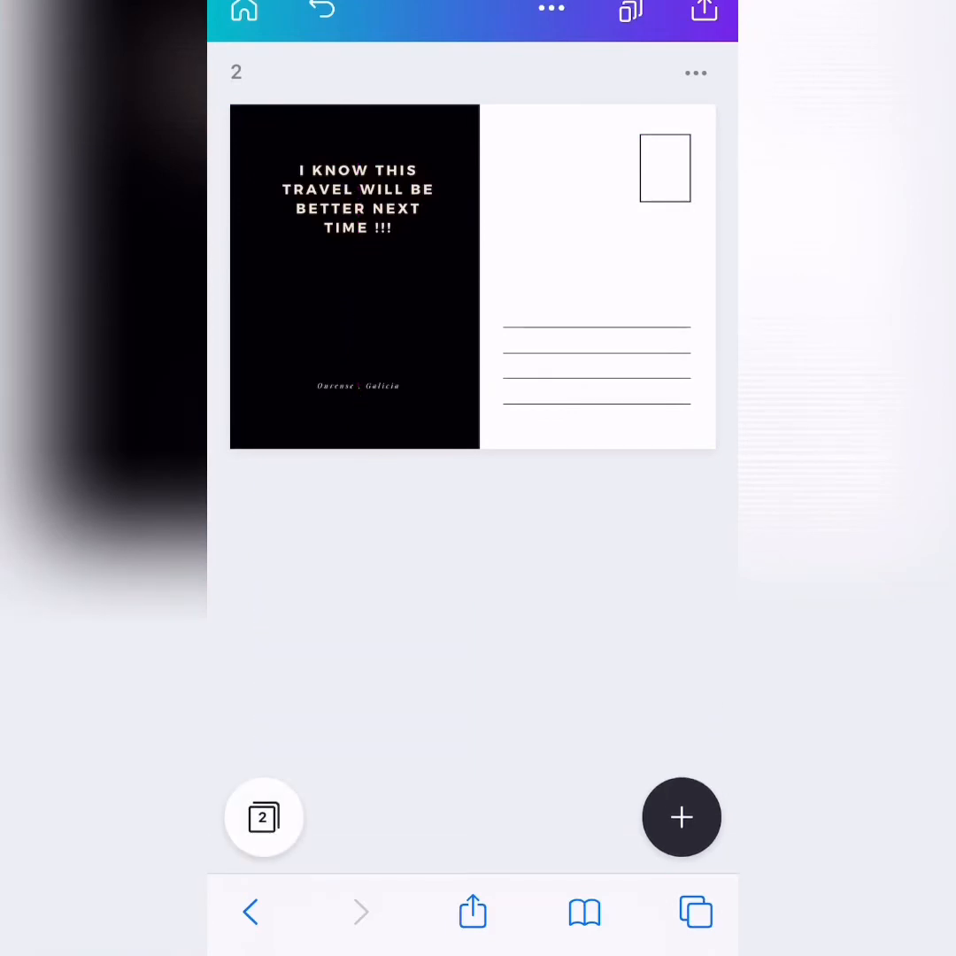
# Step: Add the snowy Iceland mountain stock photo to page 2's front
pyautogui.click(682, 817)
pyautogui.click(471, 440)
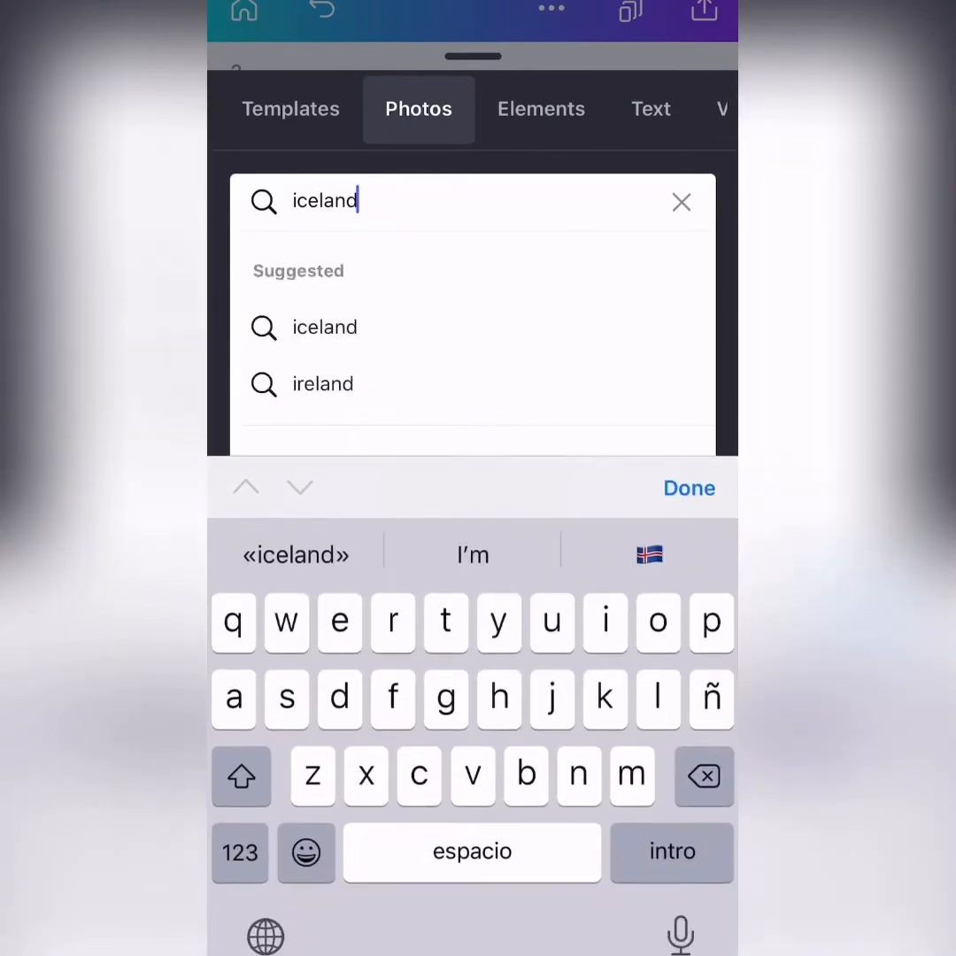
pyautogui.scroll(-5, 473, 548)
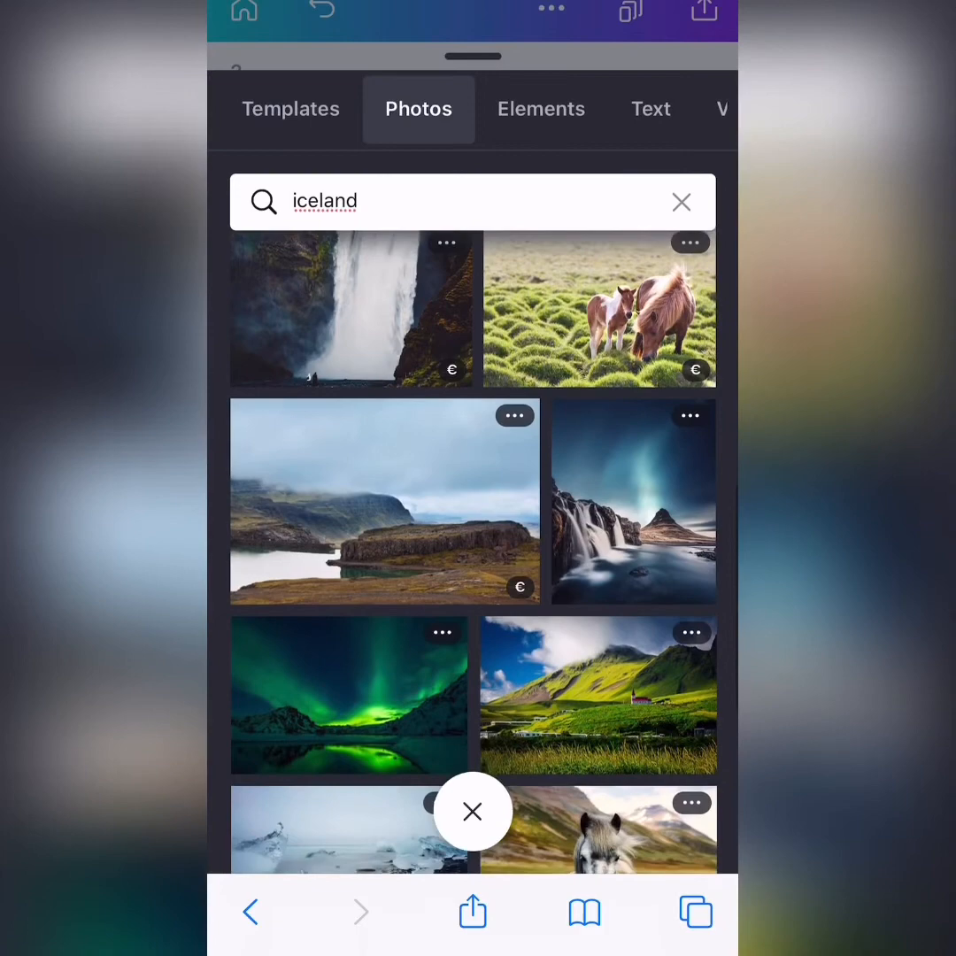
pyautogui.scroll(-5, 472, 548)
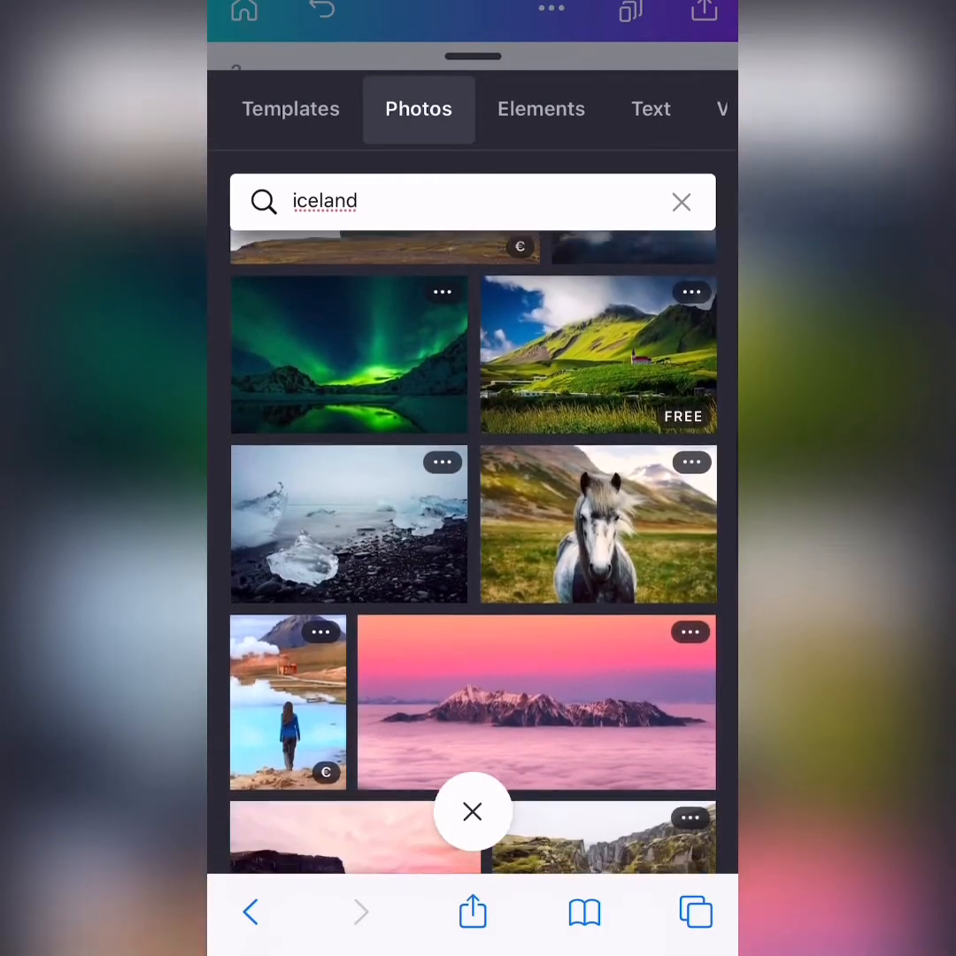
pyautogui.scroll(-5, 473, 549)
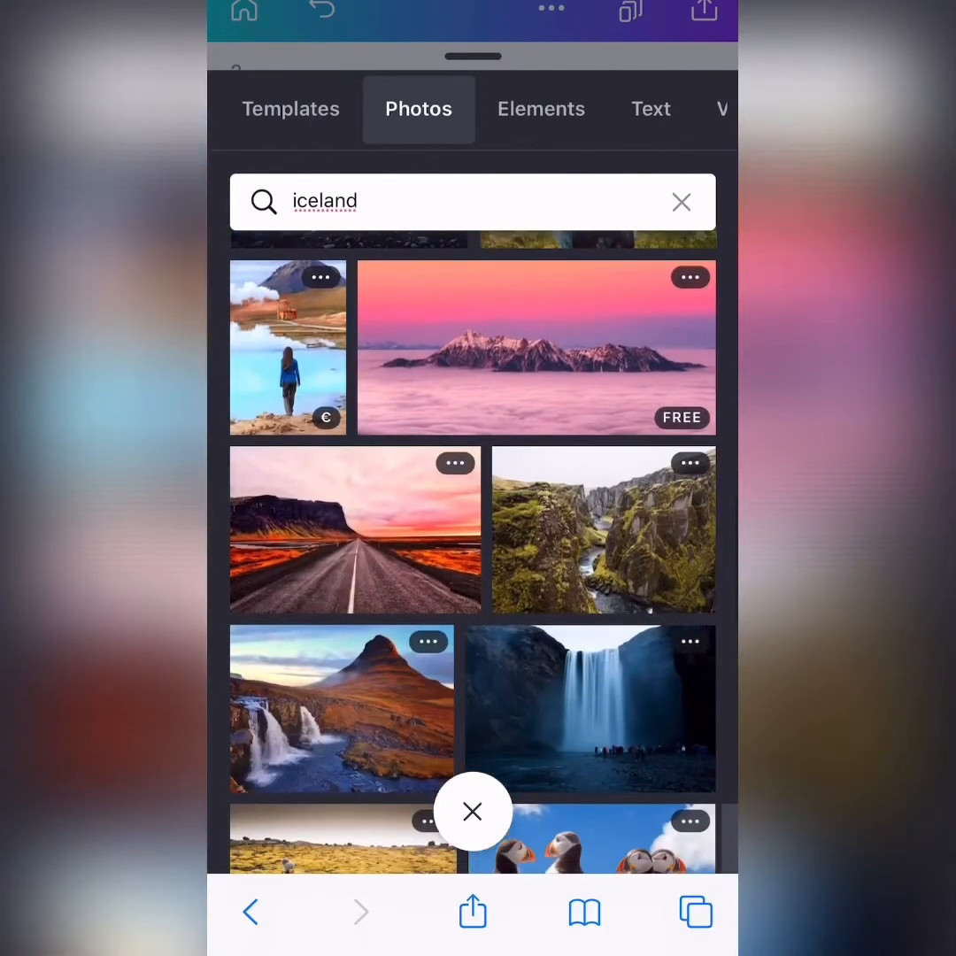
pyautogui.scroll(-5, 473, 549)
pyautogui.scroll(-5, 473, 549)
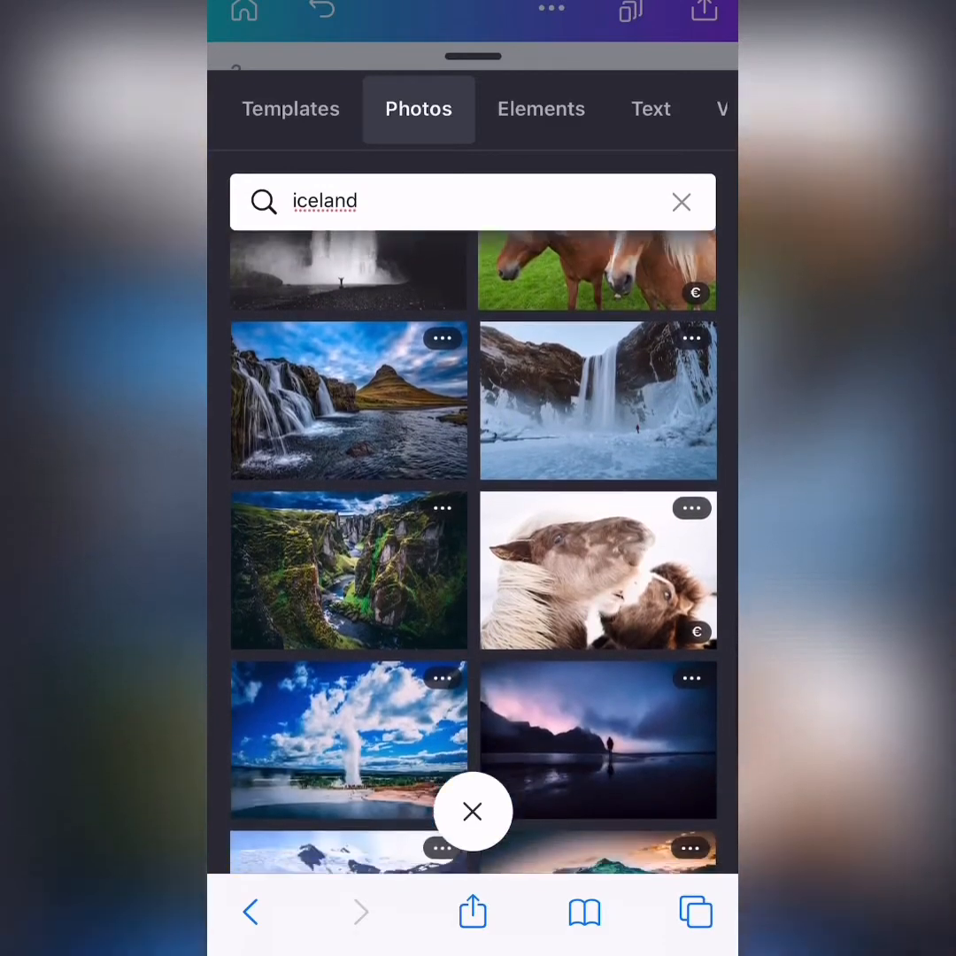
pyautogui.scroll(-5, 473, 548)
pyautogui.scroll(-5, 473, 549)
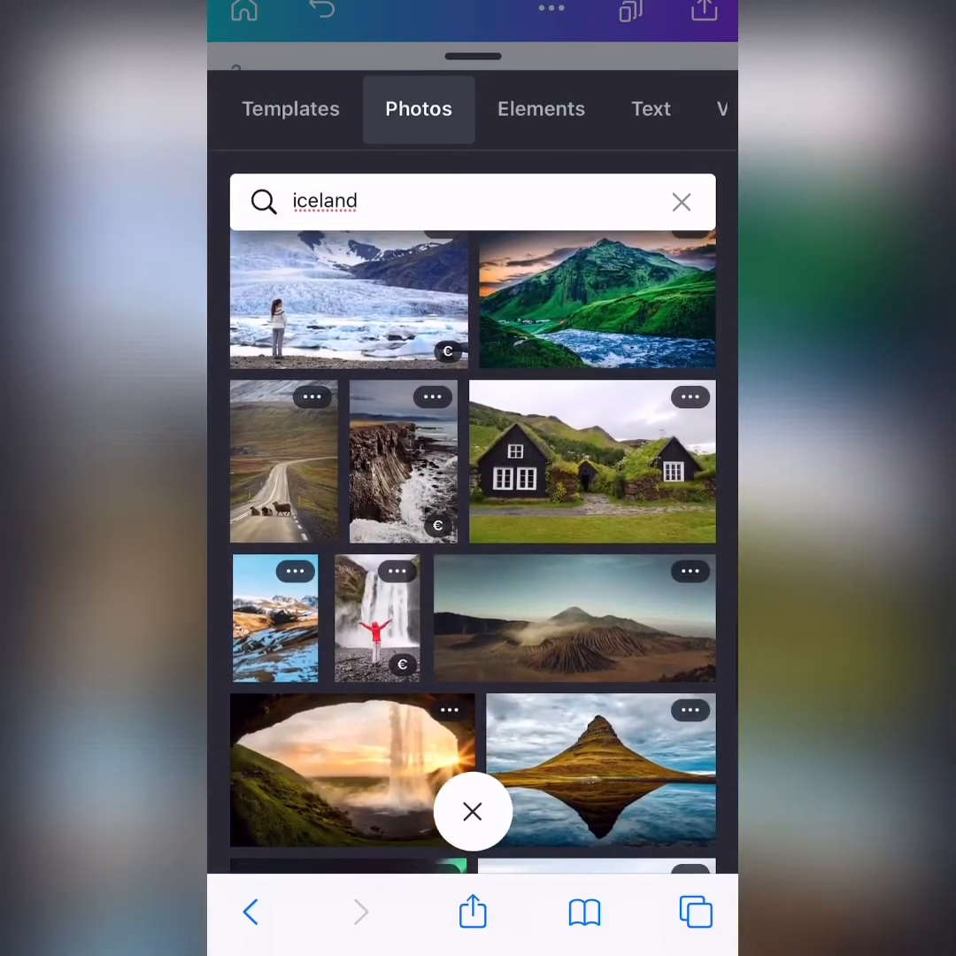
pyautogui.click(274, 618)
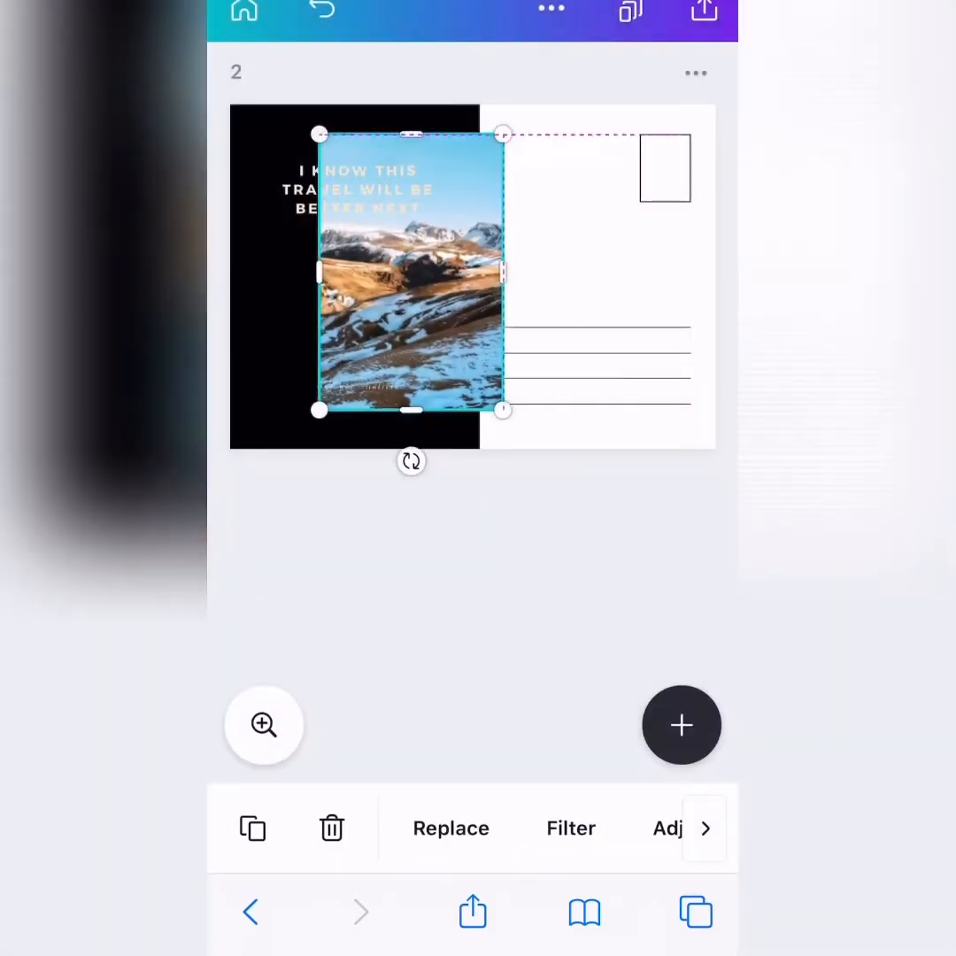
# Step: Resize and centre the snowy photo in the front panel and move the message higher
pyautogui.moveTo(469, 274); pyautogui.dragTo(359, 274)
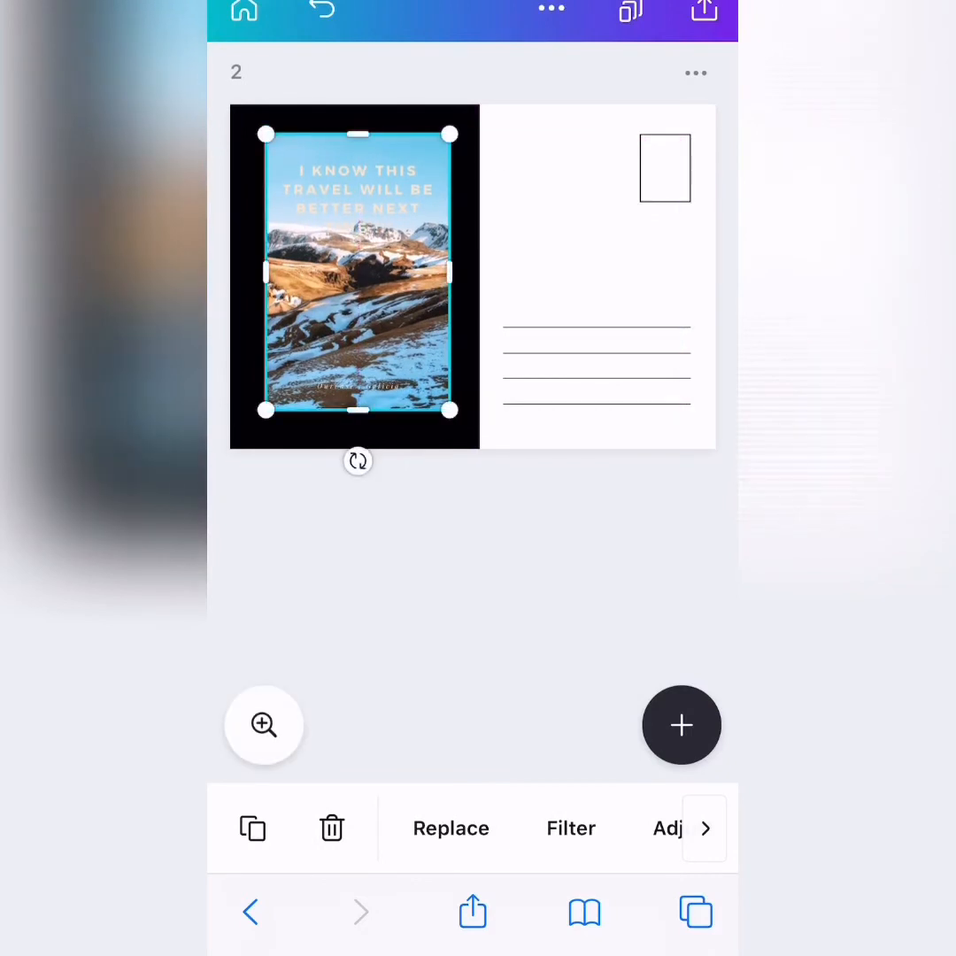
pyautogui.moveTo(448, 409); pyautogui.dragTo(464, 431)
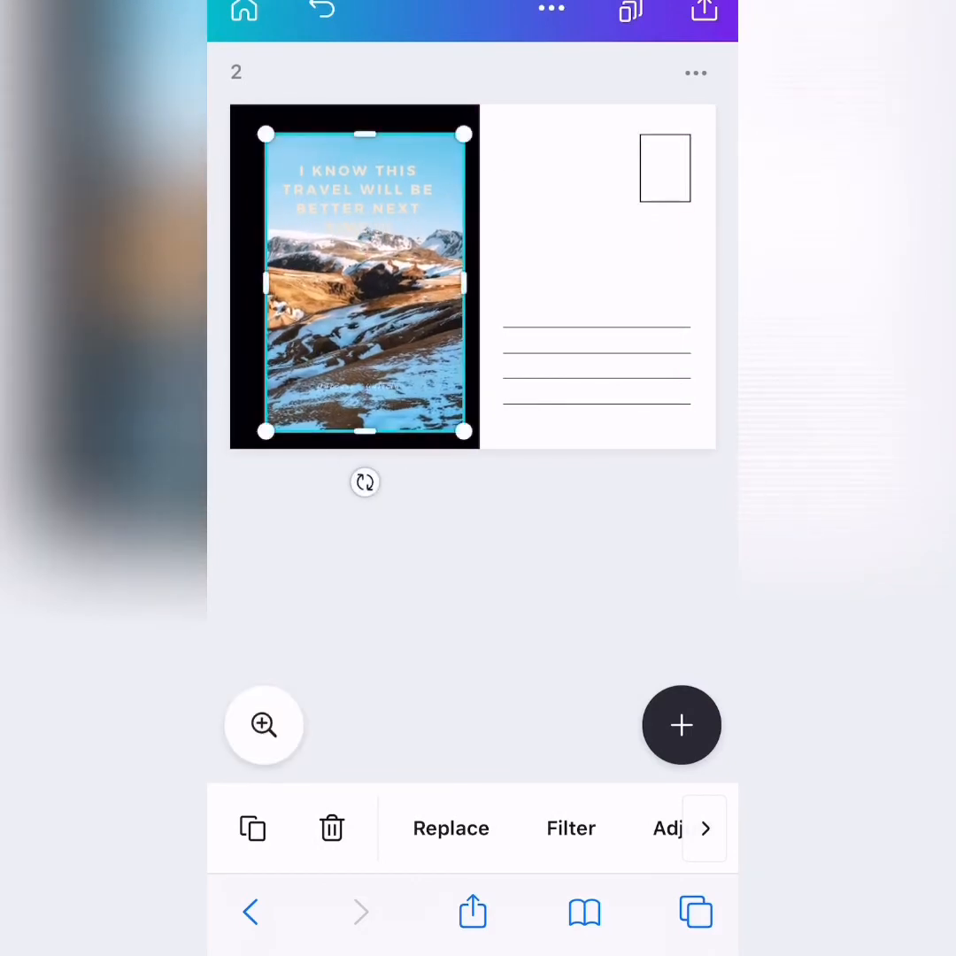
pyautogui.moveTo(465, 283); pyautogui.dragTo(474, 284)
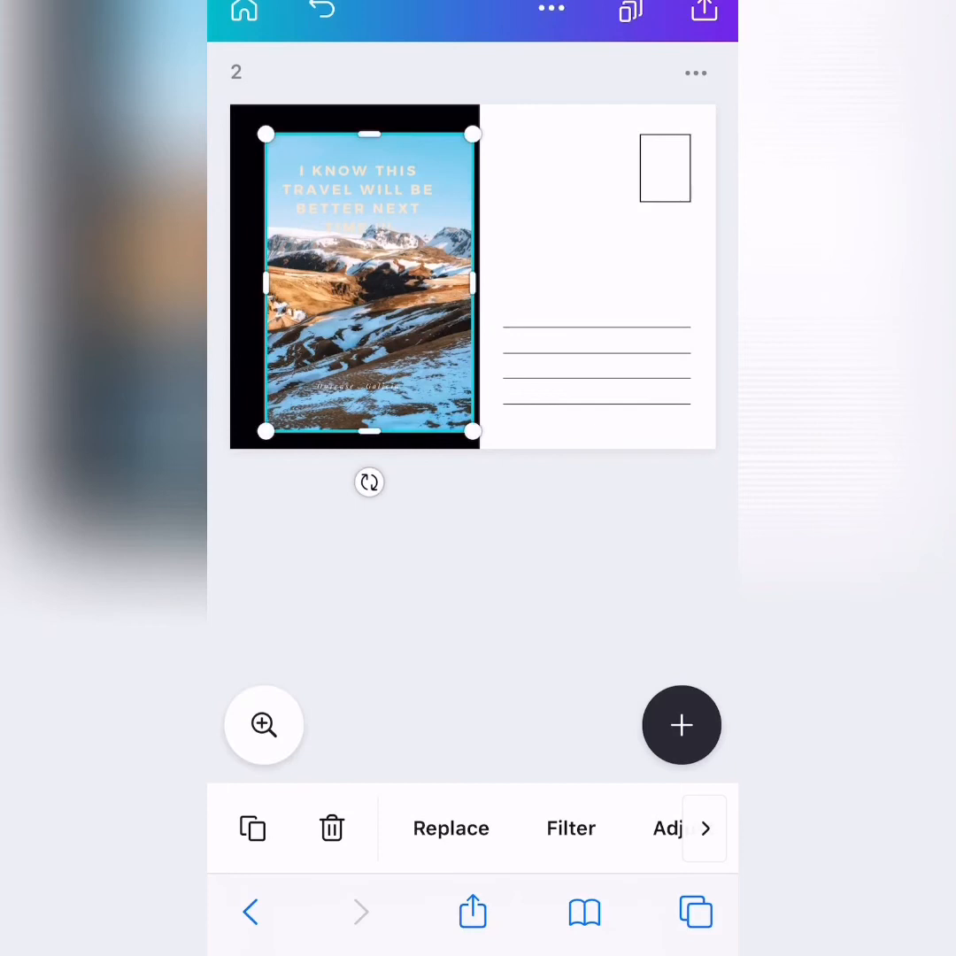
pyautogui.moveTo(370, 283); pyautogui.dragTo(346, 283)
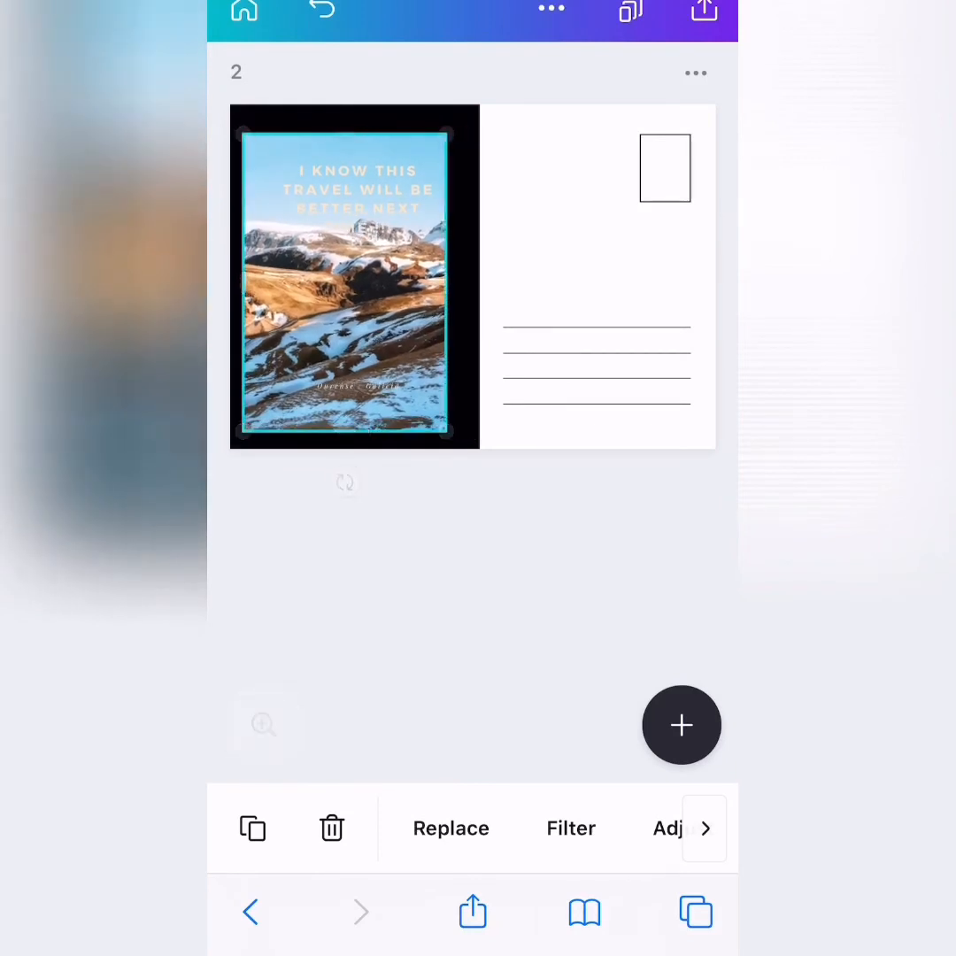
pyautogui.click(358, 189)
pyautogui.moveTo(358, 188)
pyautogui.mouseDown()
pyautogui.moveTo(349, 168)
pyautogui.moveTo(343, 177)
pyautogui.mouseUp()
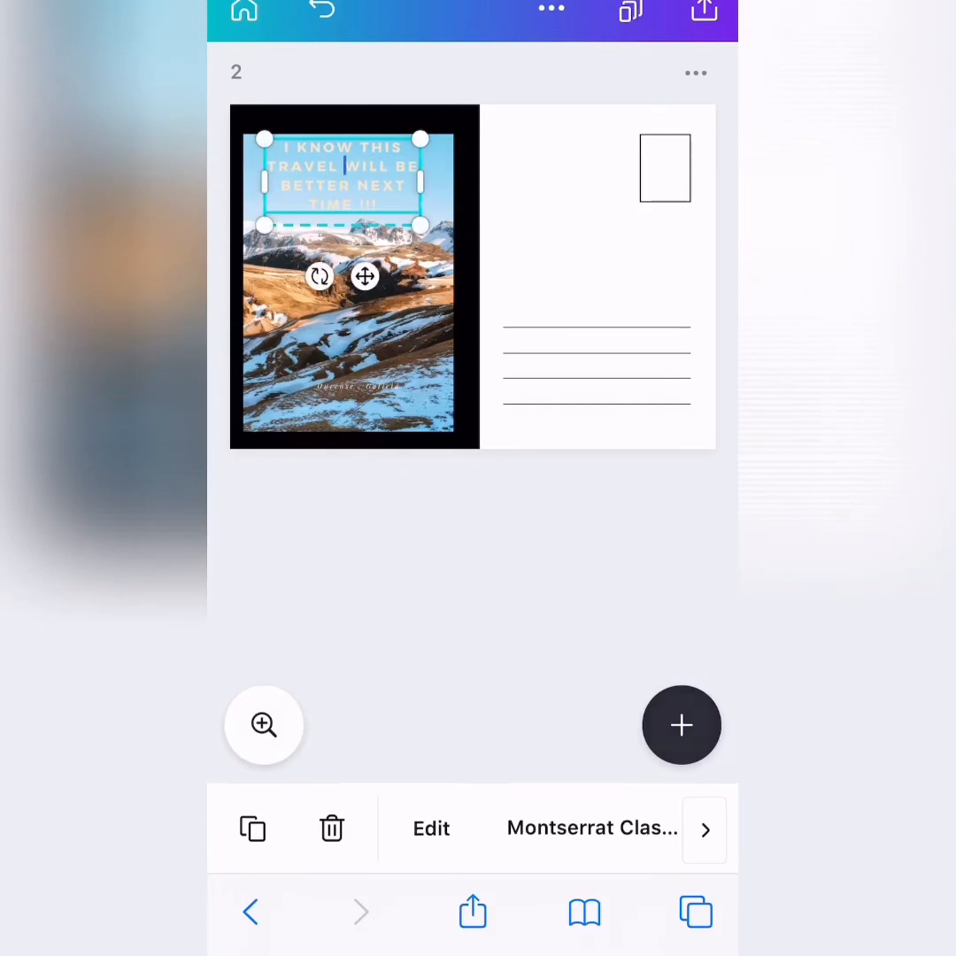
# Step: Change the headline text colour to black from Document Colors and deselect it
pyautogui.doubleClick(344, 175)
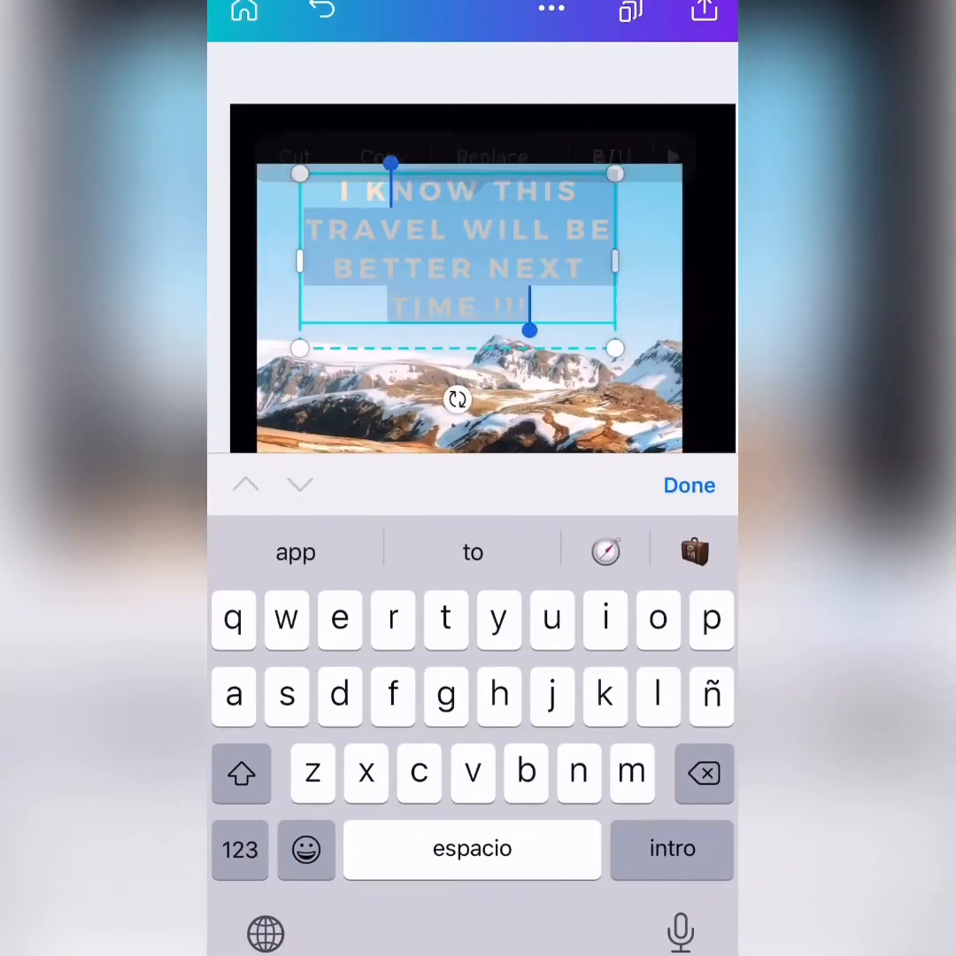
pyautogui.click(690, 485)
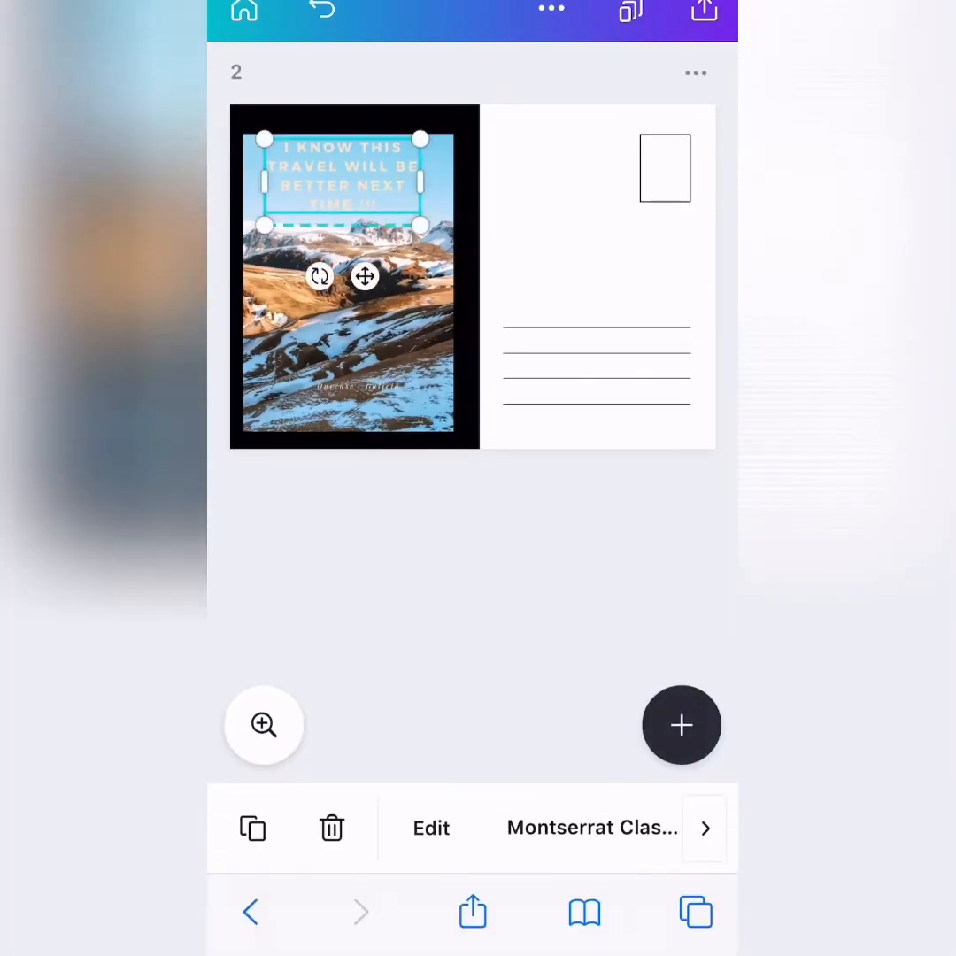
pyautogui.click(349, 828)
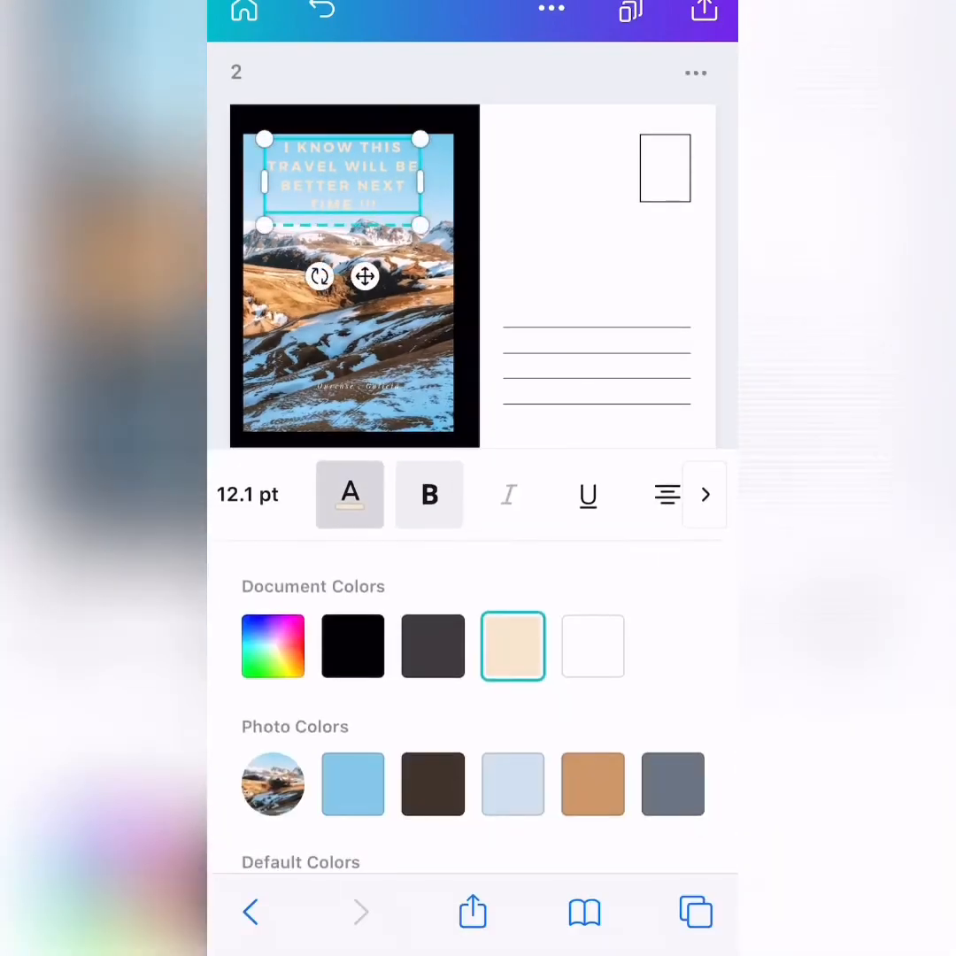
pyautogui.click(352, 645)
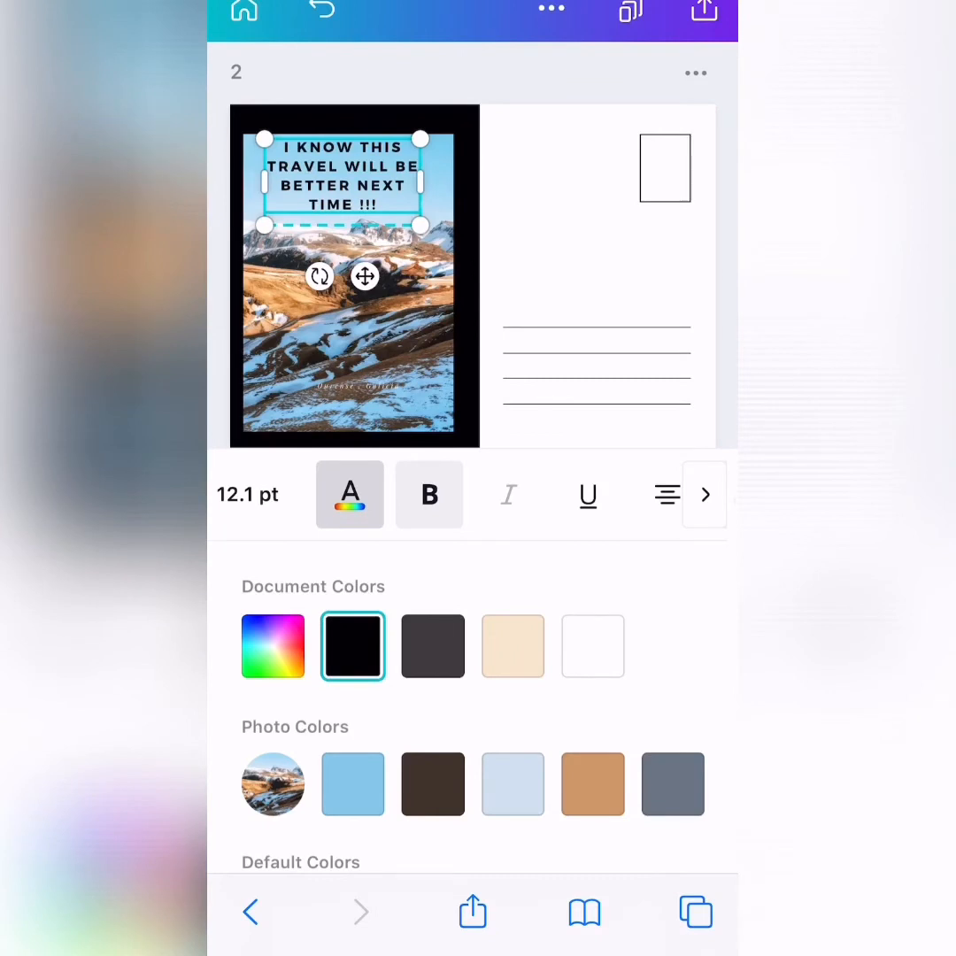
pyautogui.click(350, 494)
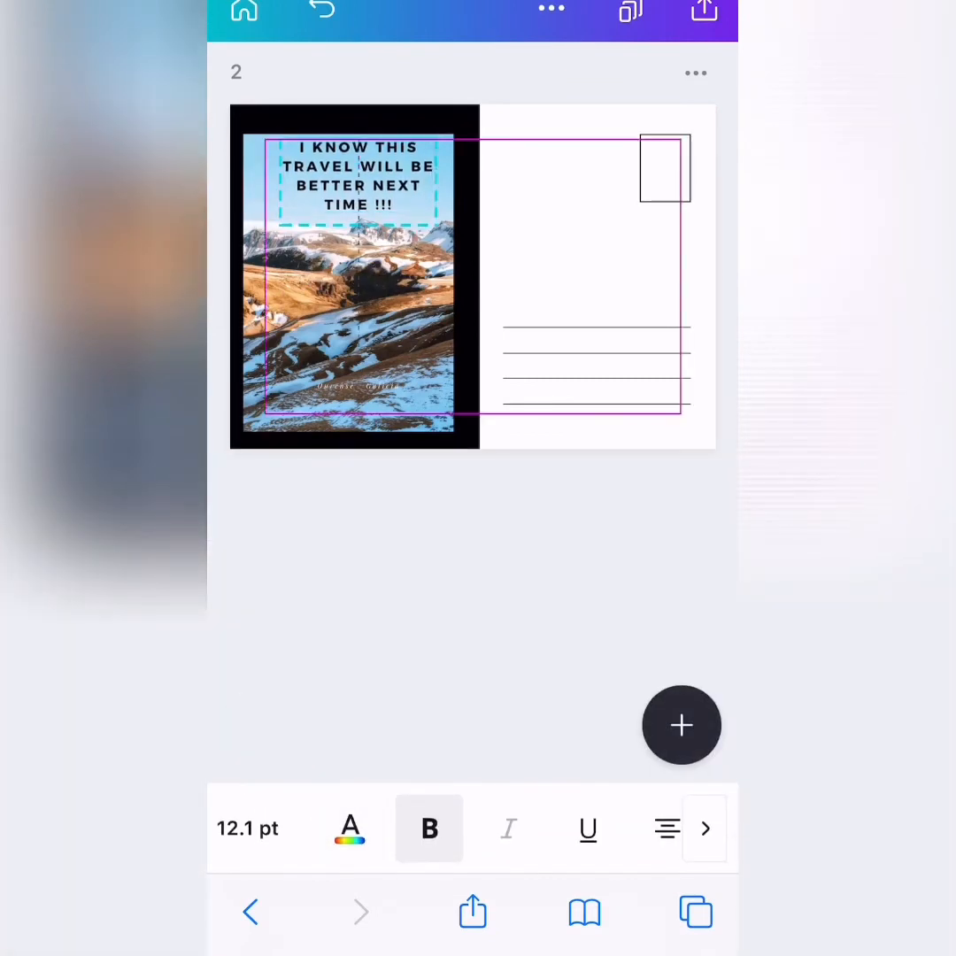
pyautogui.click(575, 248)
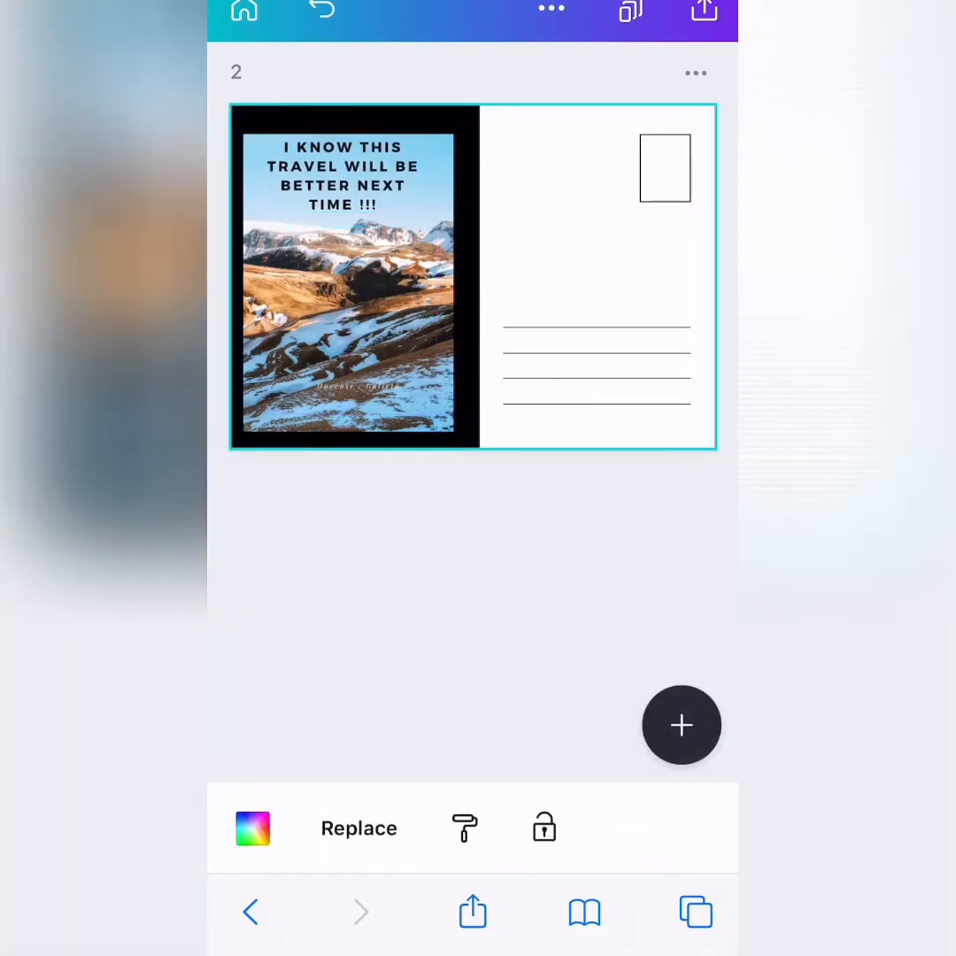
# Step: Delete the writing-lines group and place a new 'Add a subheading' box on the right half
pyautogui.click(596, 364)
pyautogui.click(331, 828)
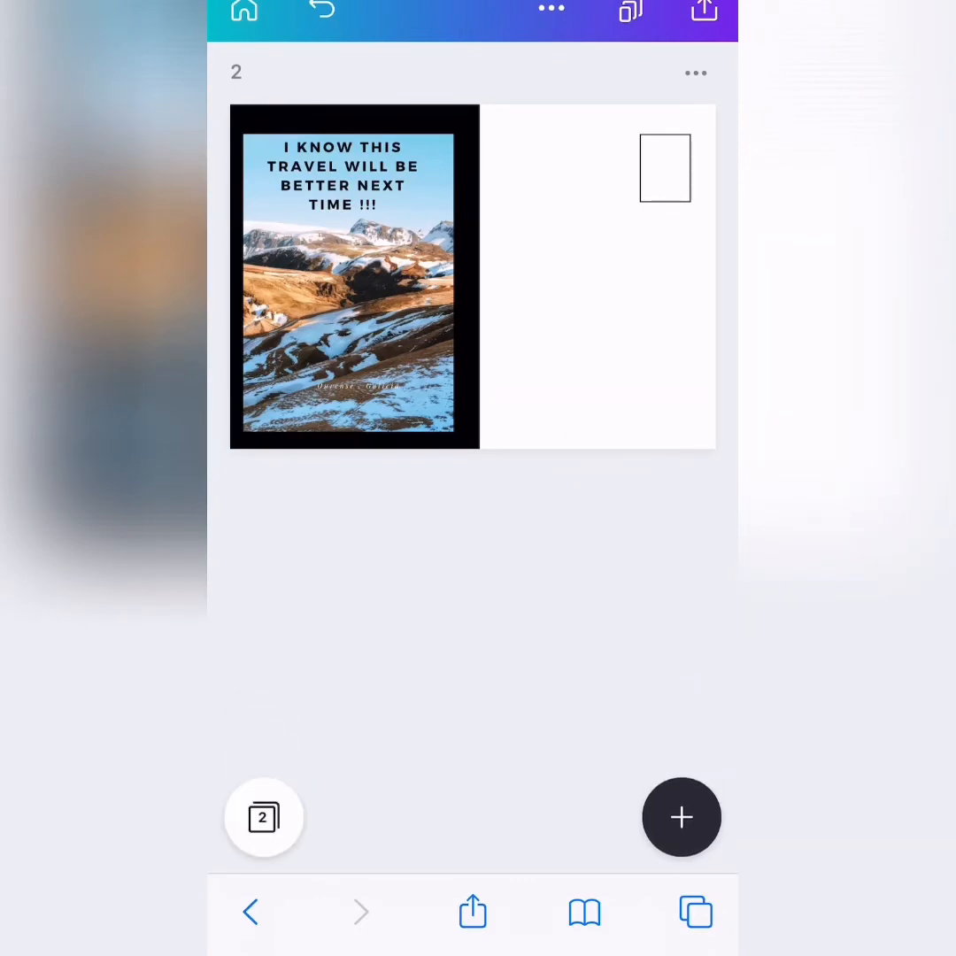
pyautogui.click(682, 817)
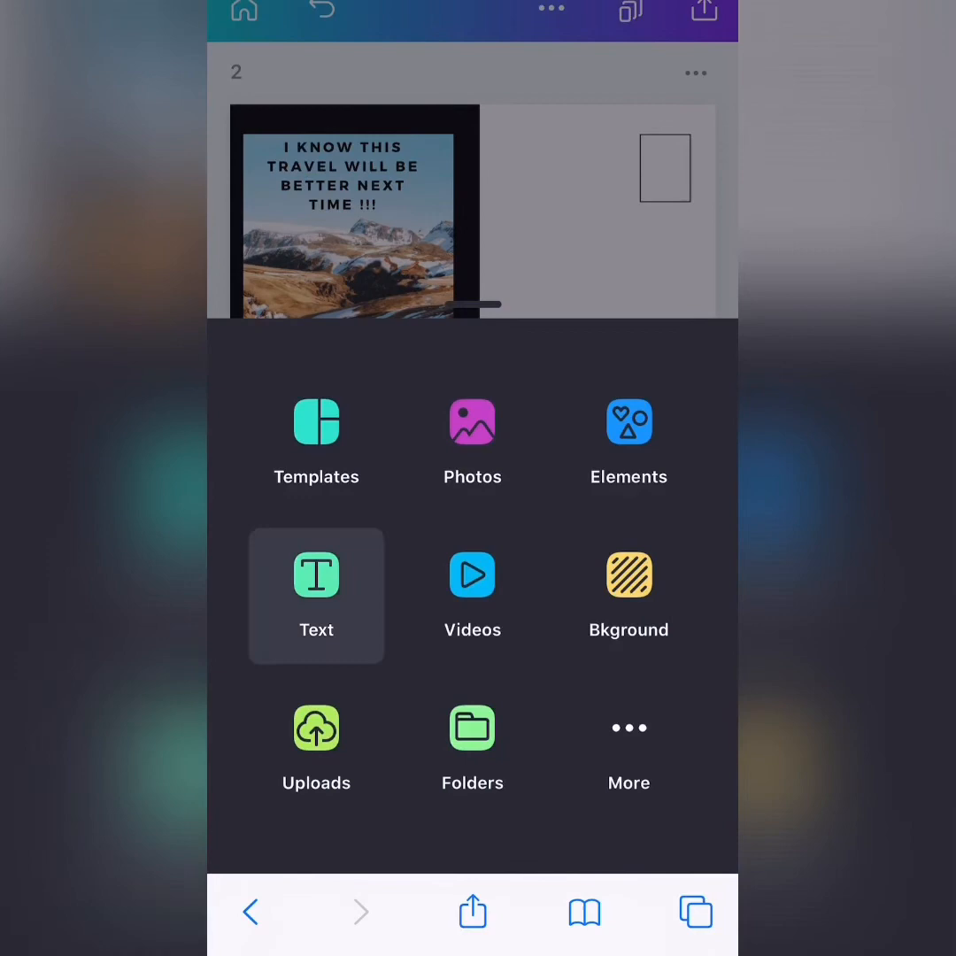
pyautogui.click(316, 593)
pyautogui.click(473, 705)
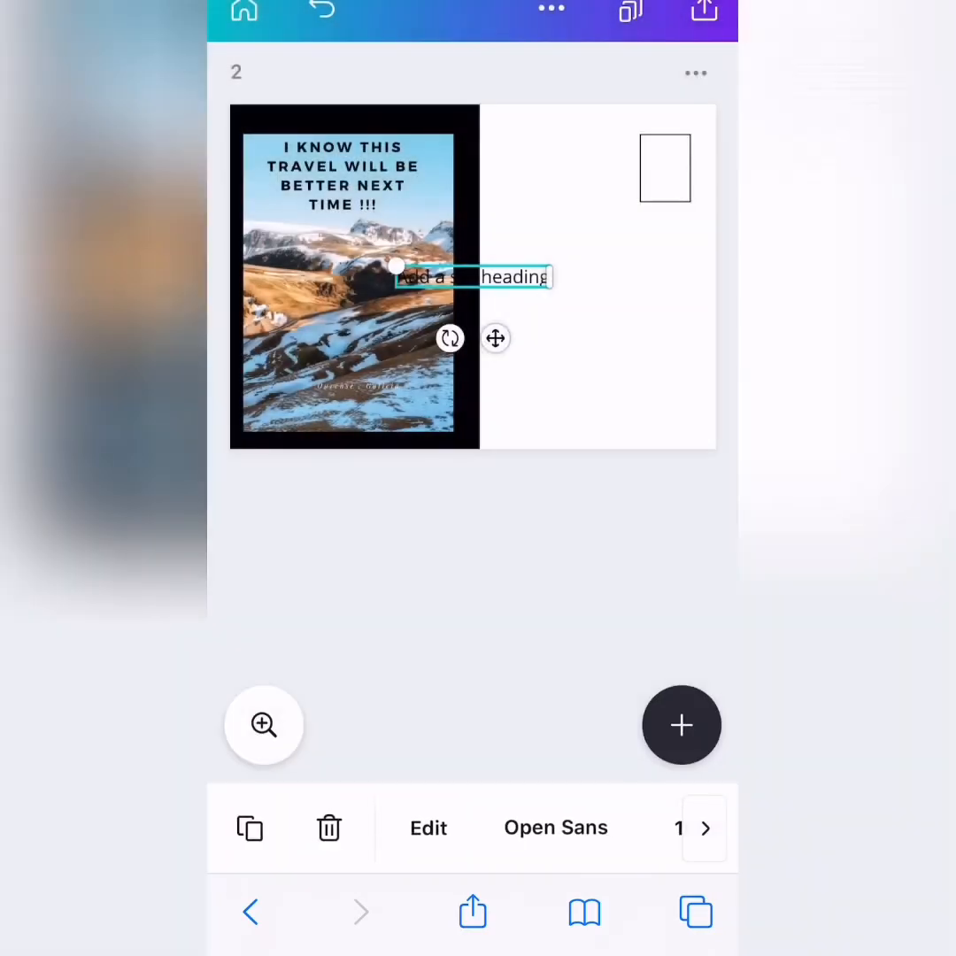
pyautogui.moveTo(473, 277); pyautogui.dragTo(563, 237)
pyautogui.click(598, 372)
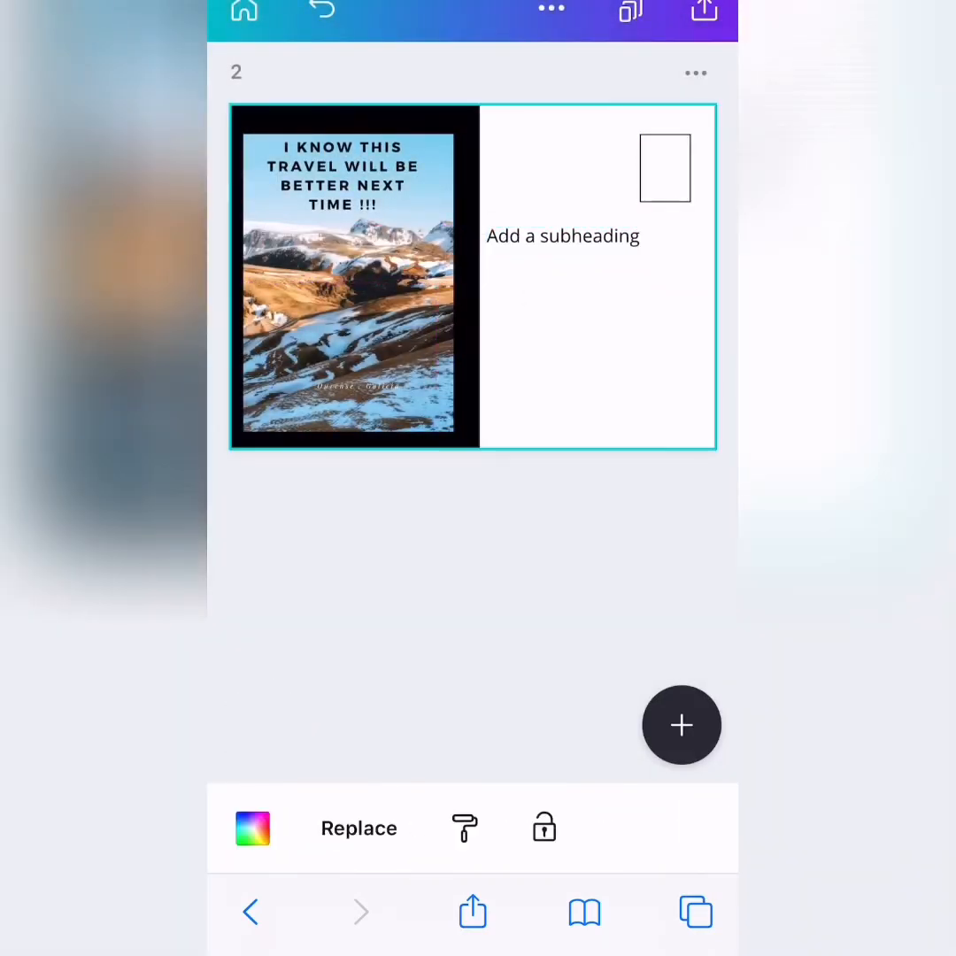
pyautogui.scroll(3, 532, 266)
# Step: Resize and position the subheading box so it spans the postcard's right half
pyautogui.click(563, 236)
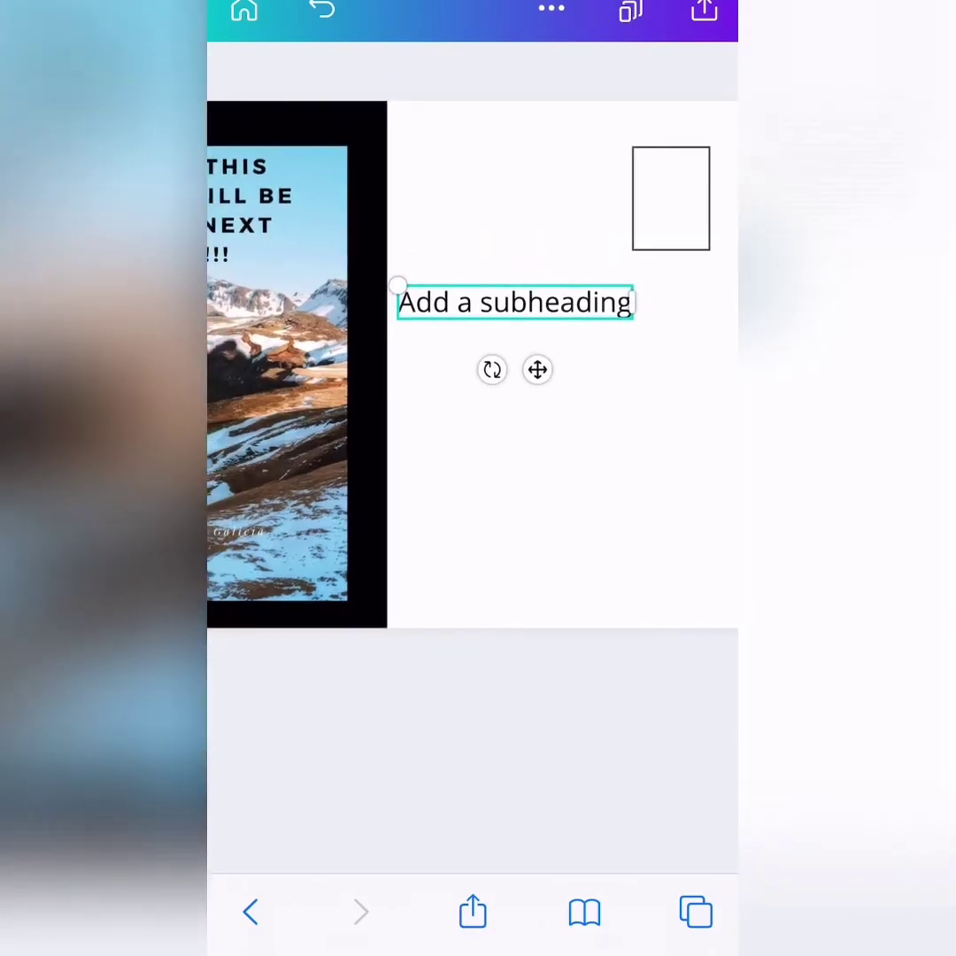
pyautogui.moveTo(364, 248); pyautogui.dragTo(321, 301)
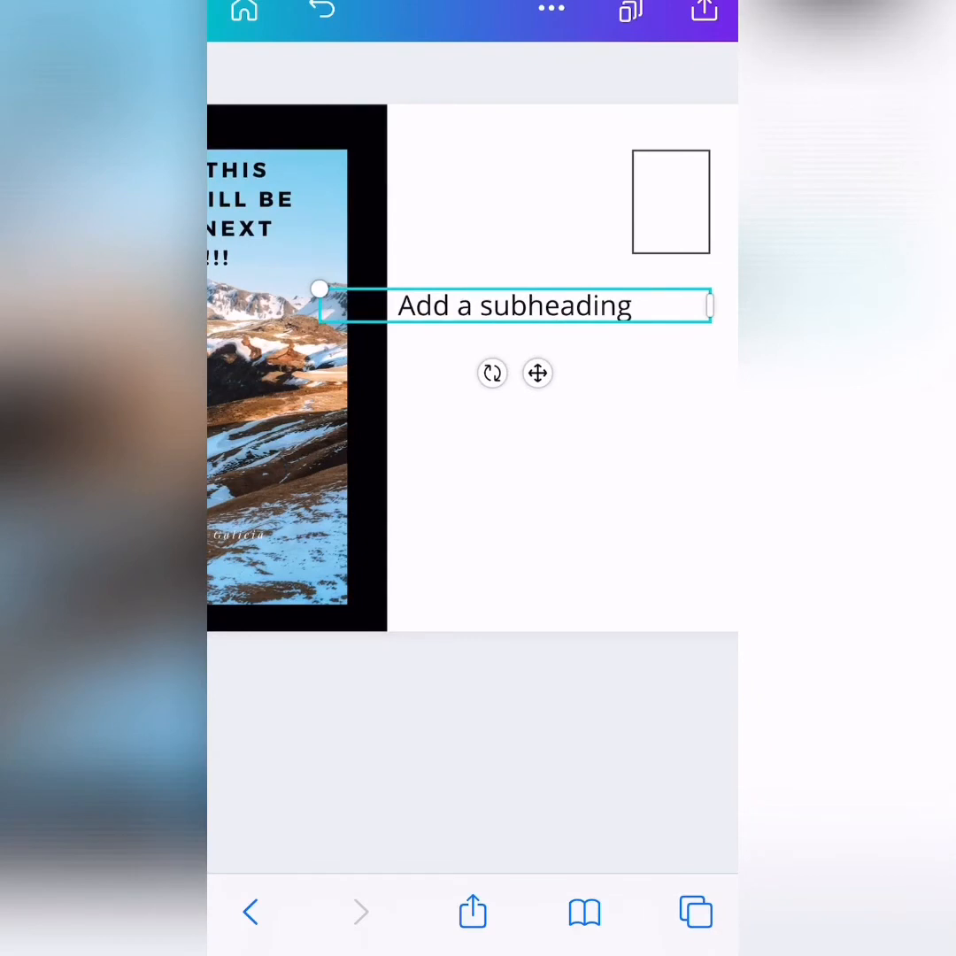
pyautogui.moveTo(513, 306); pyautogui.dragTo(514, 326)
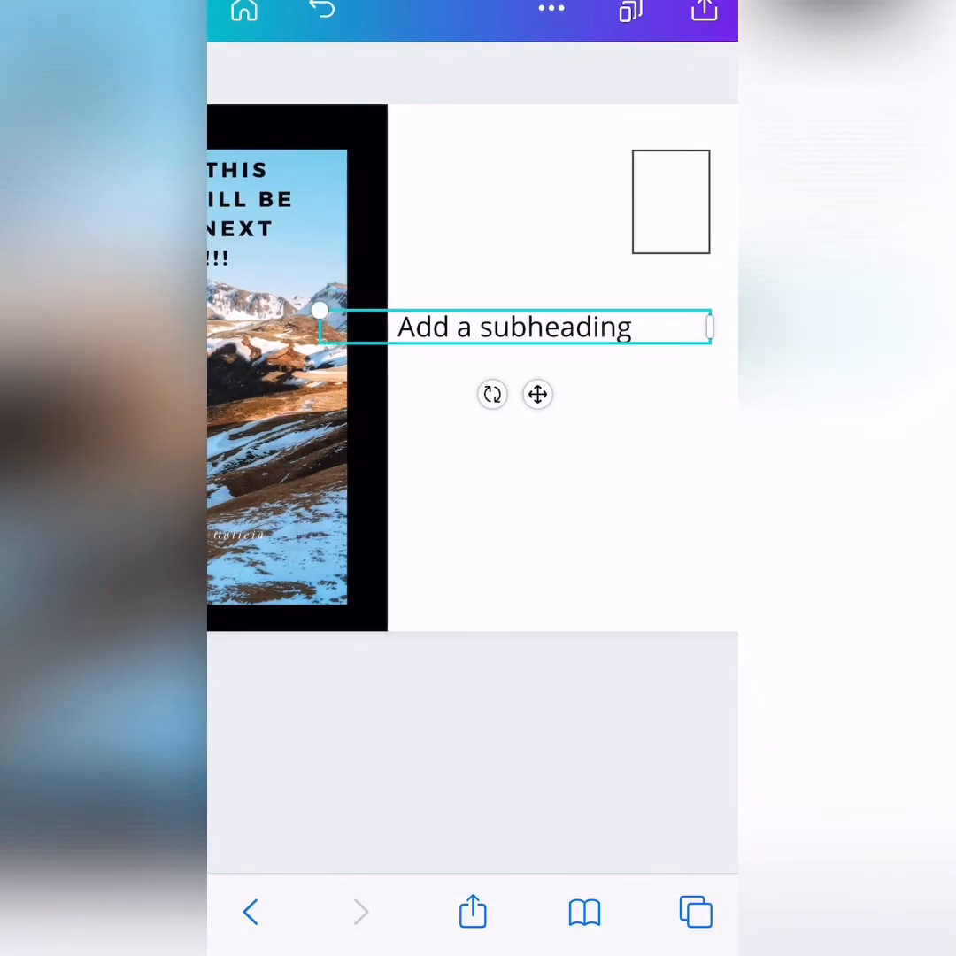
pyautogui.moveTo(320, 310); pyautogui.dragTo(429, 323)
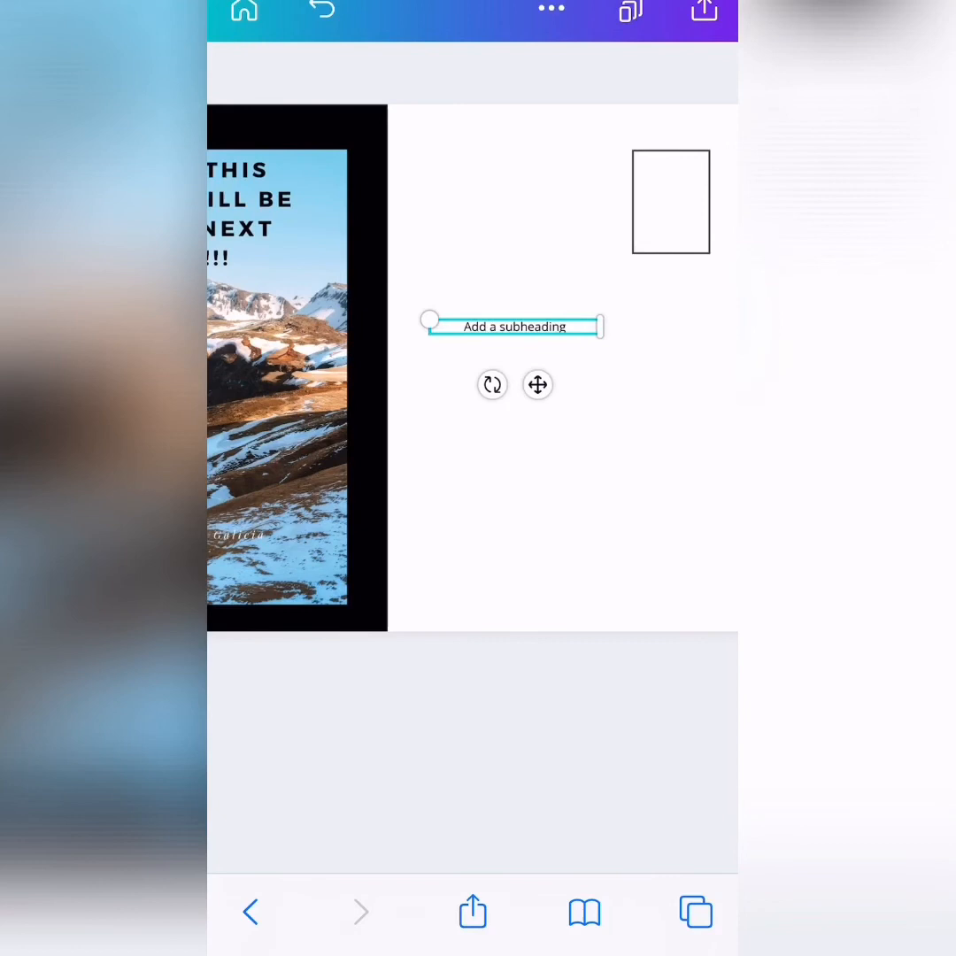
pyautogui.moveTo(429, 320); pyautogui.dragTo(389, 380)
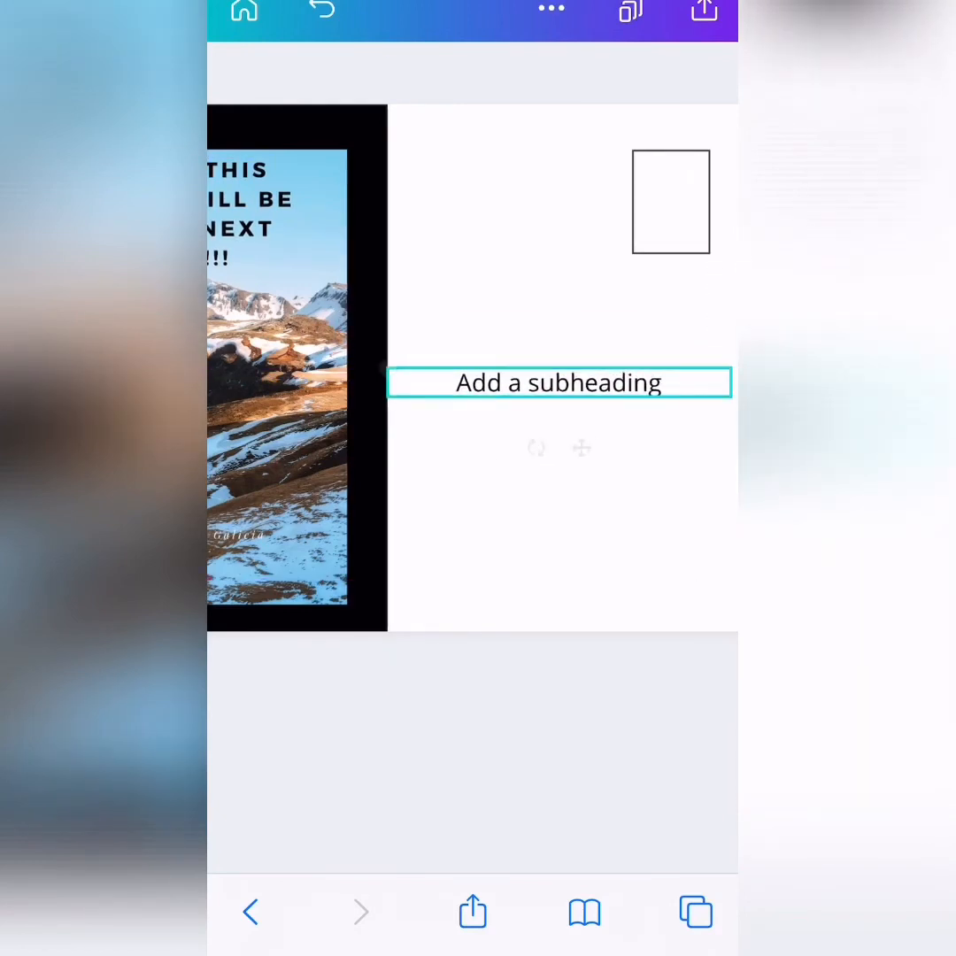
# Step: Replace the placeholder with 'Dear José,' and 'How are you...' on two lines
pyautogui.doubleClick(558, 383)
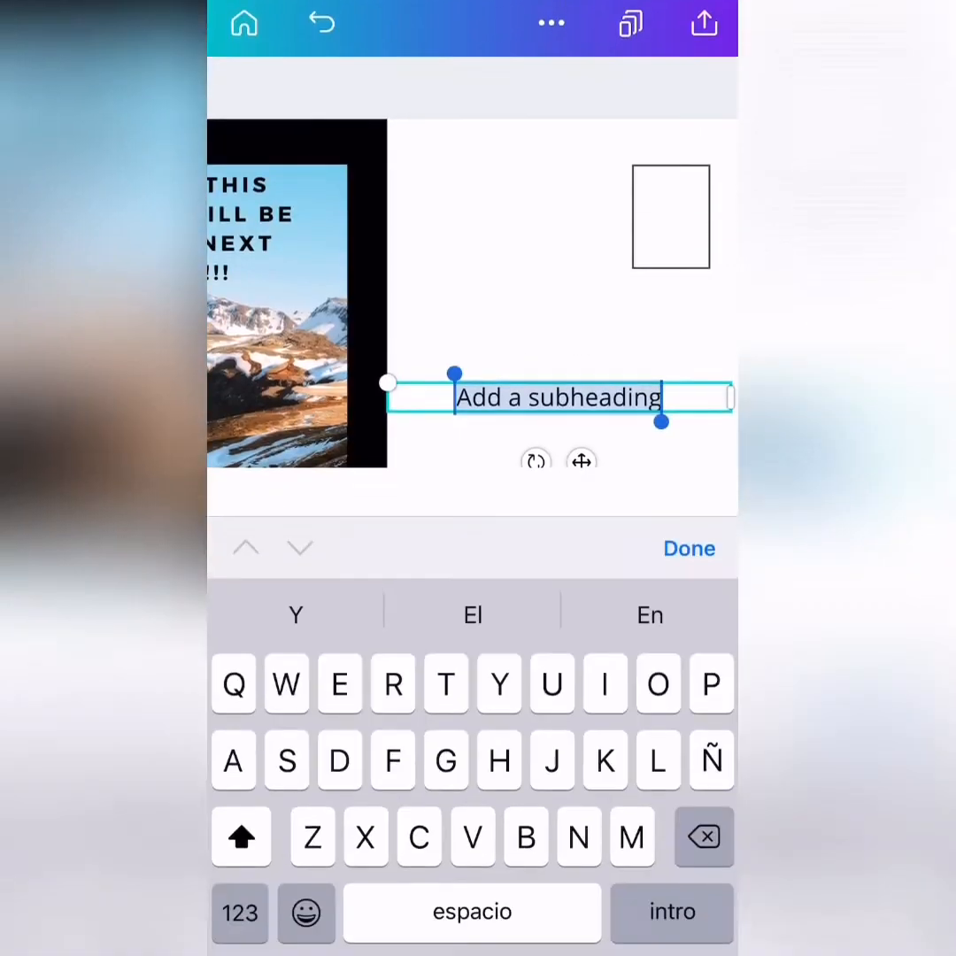
pyautogui.press('BackSpace')
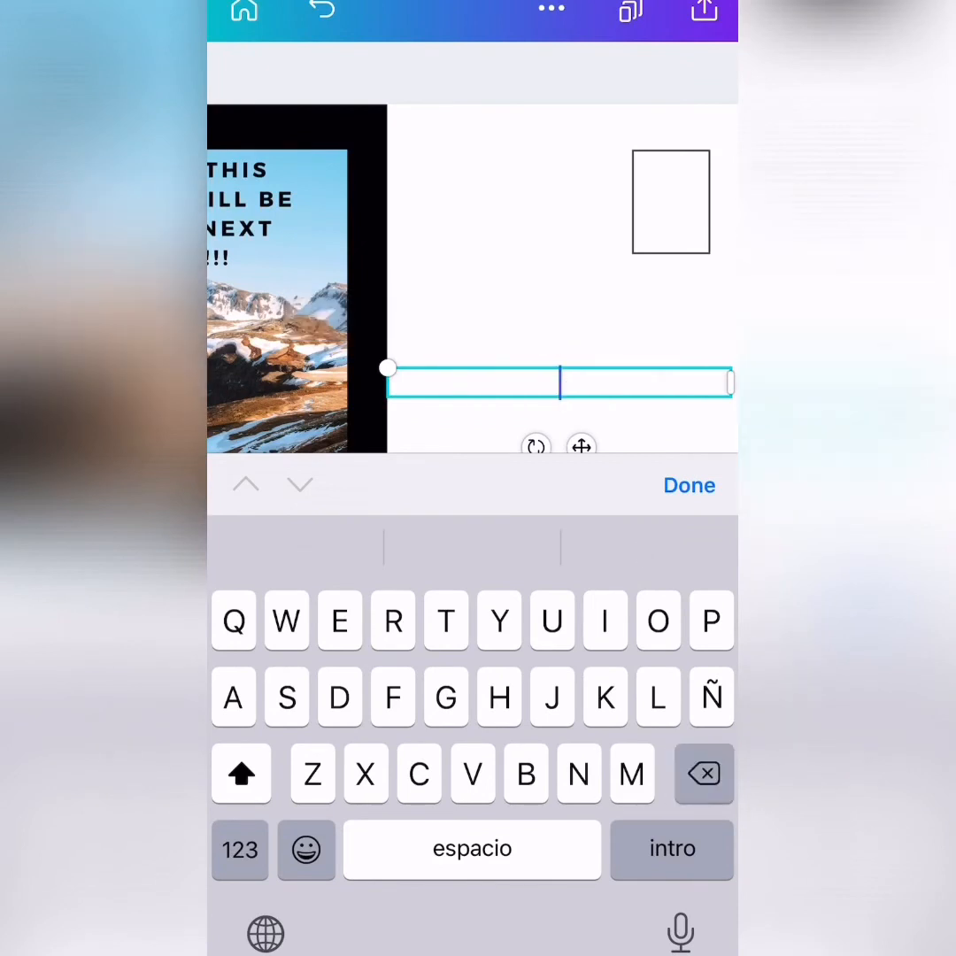
pyautogui.write('de')
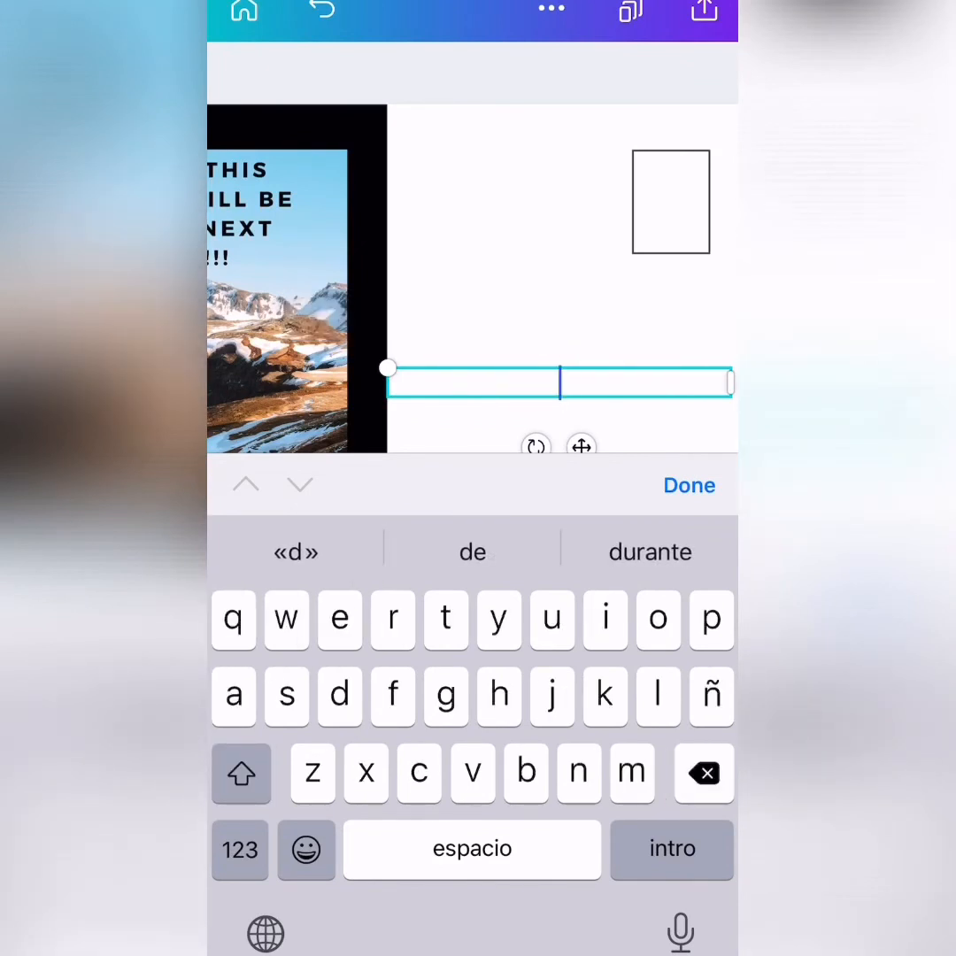
pyautogui.press('BackSpace')
pyautogui.write('Dear')
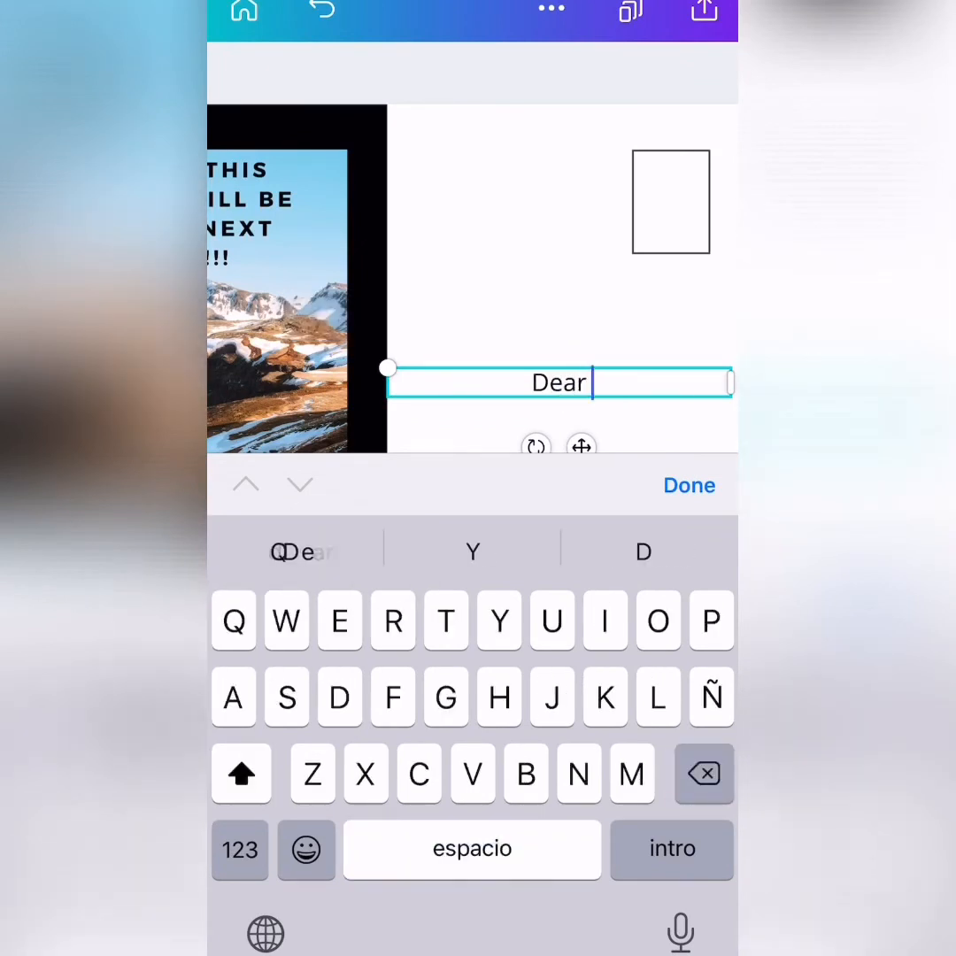
pyautogui.write(' José,')
pyautogui.press('Return')
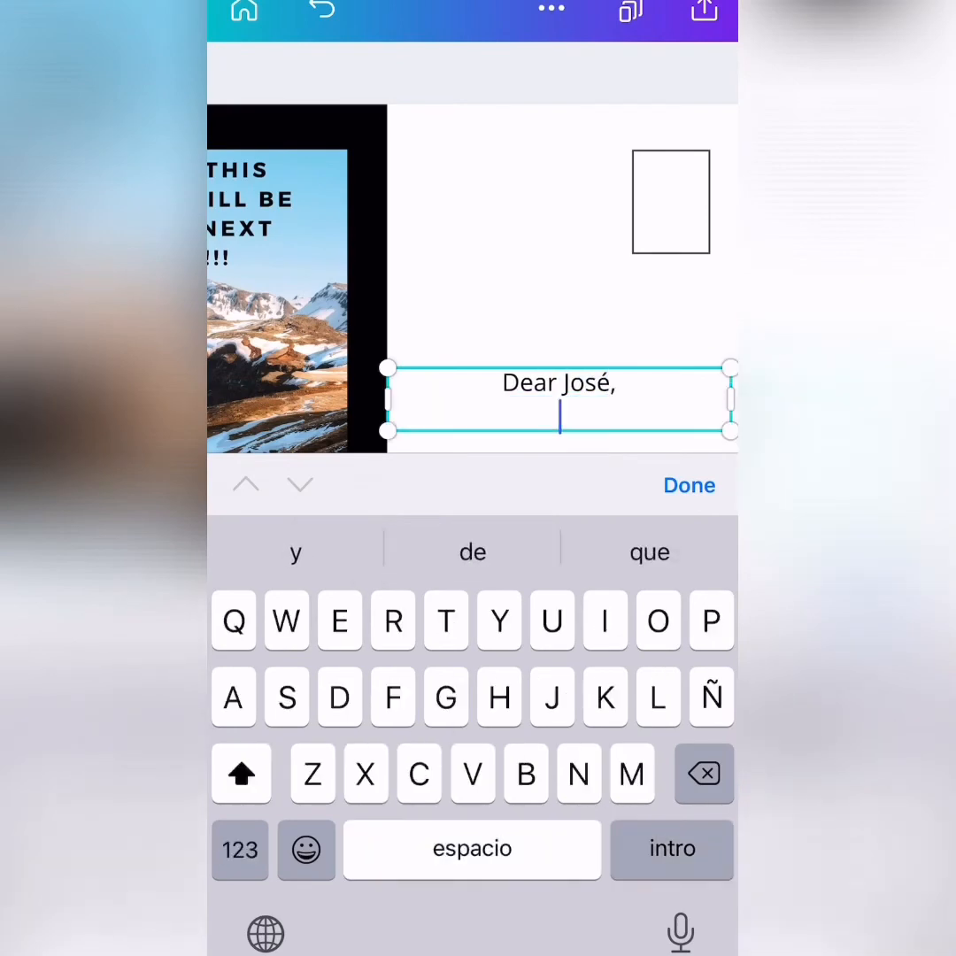
pyautogui.write('How are yo')
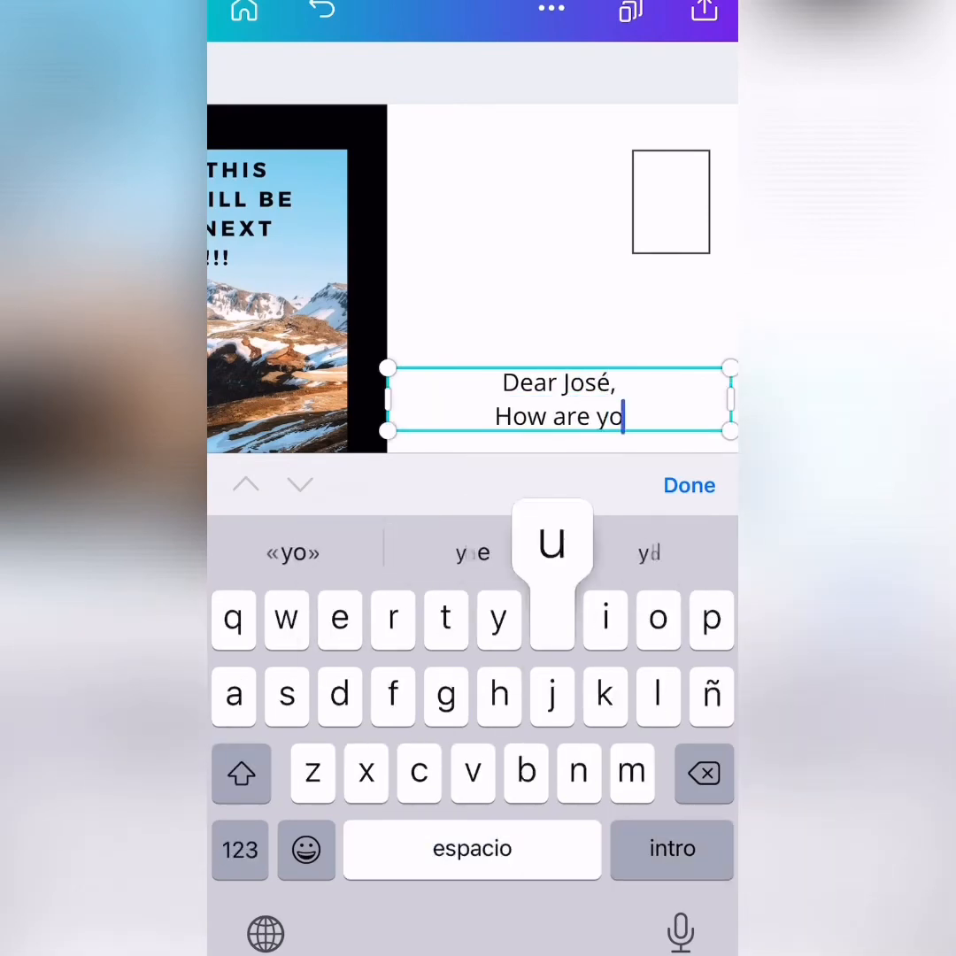
pyautogui.write('u...')
pyautogui.click(690, 485)
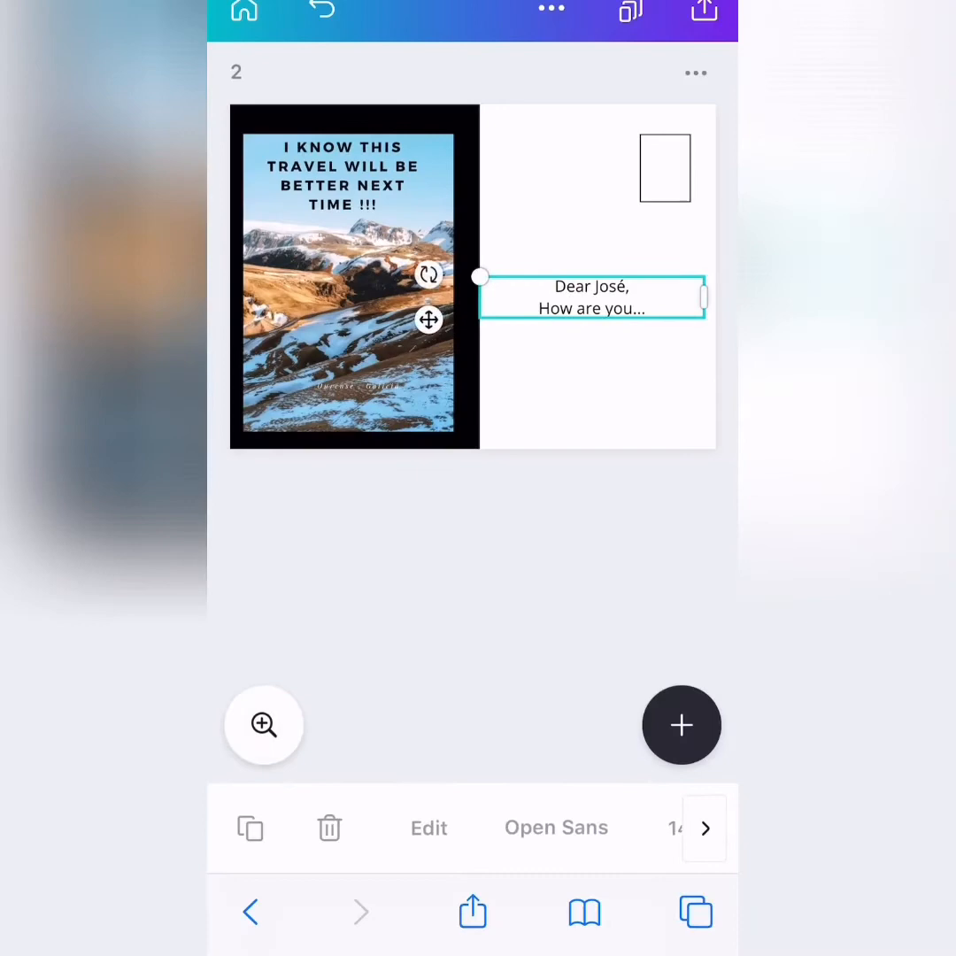
pyautogui.moveTo(568, 262); pyautogui.dragTo(578, 245)
# Step: With the stamp box selected, search Canva photos for 'iceland flag'
pyautogui.click(665, 168)
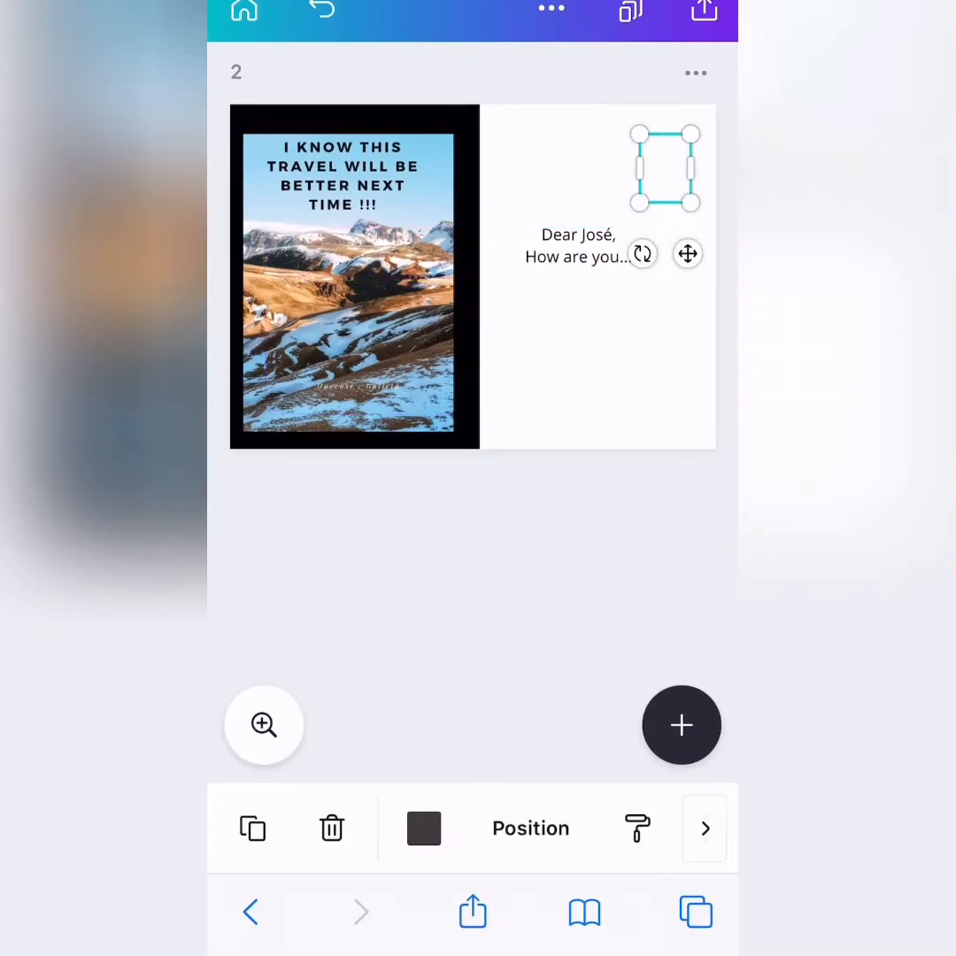
pyautogui.click(681, 725)
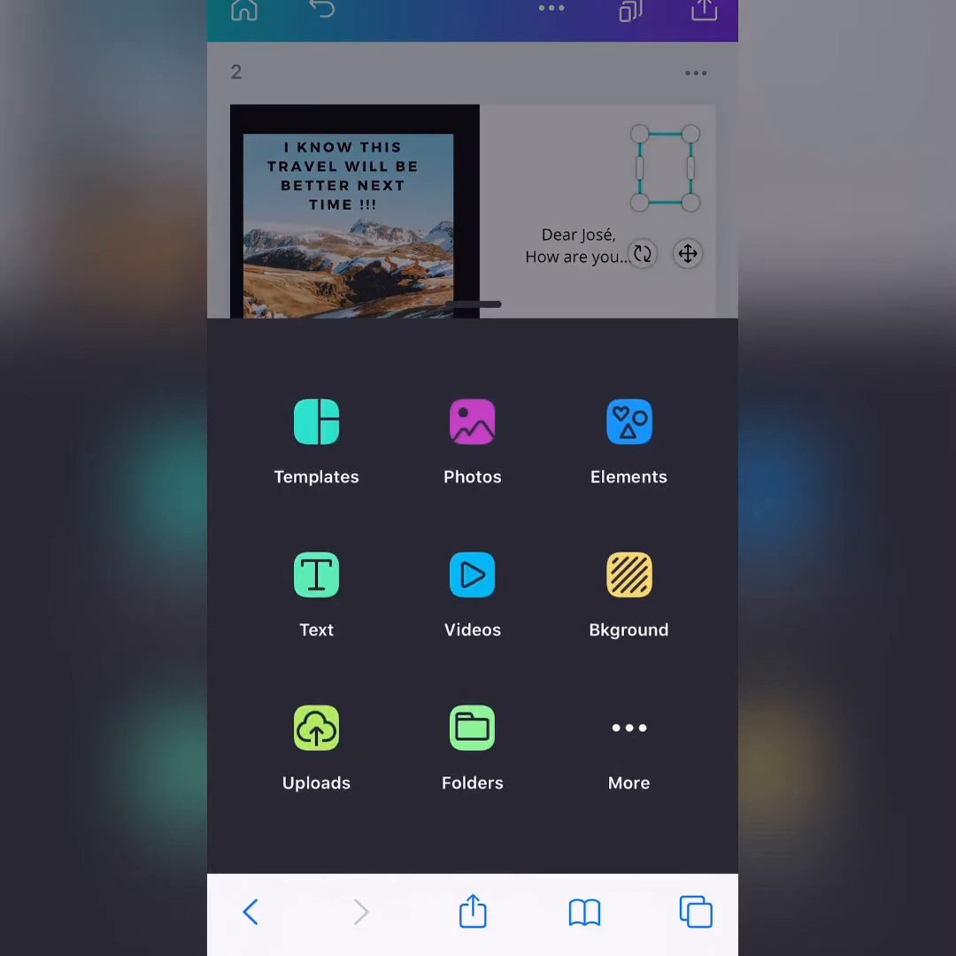
pyautogui.click(472, 441)
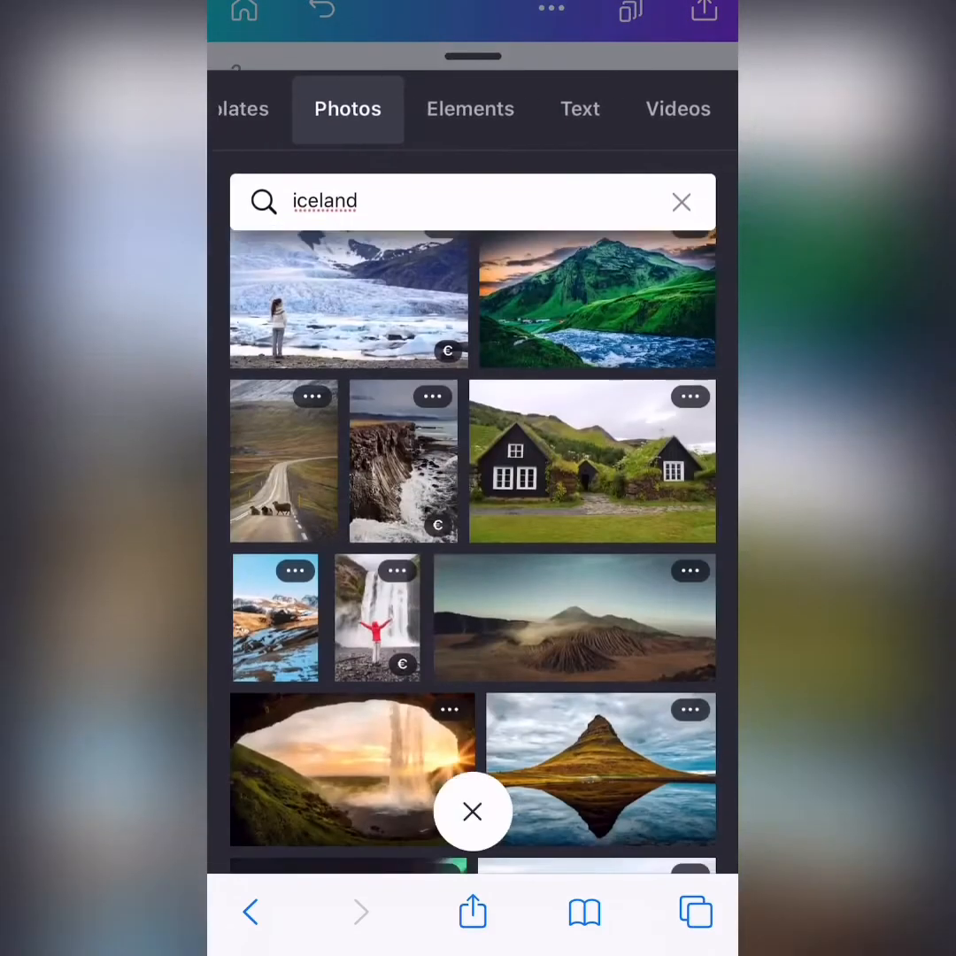
pyautogui.click(469, 202)
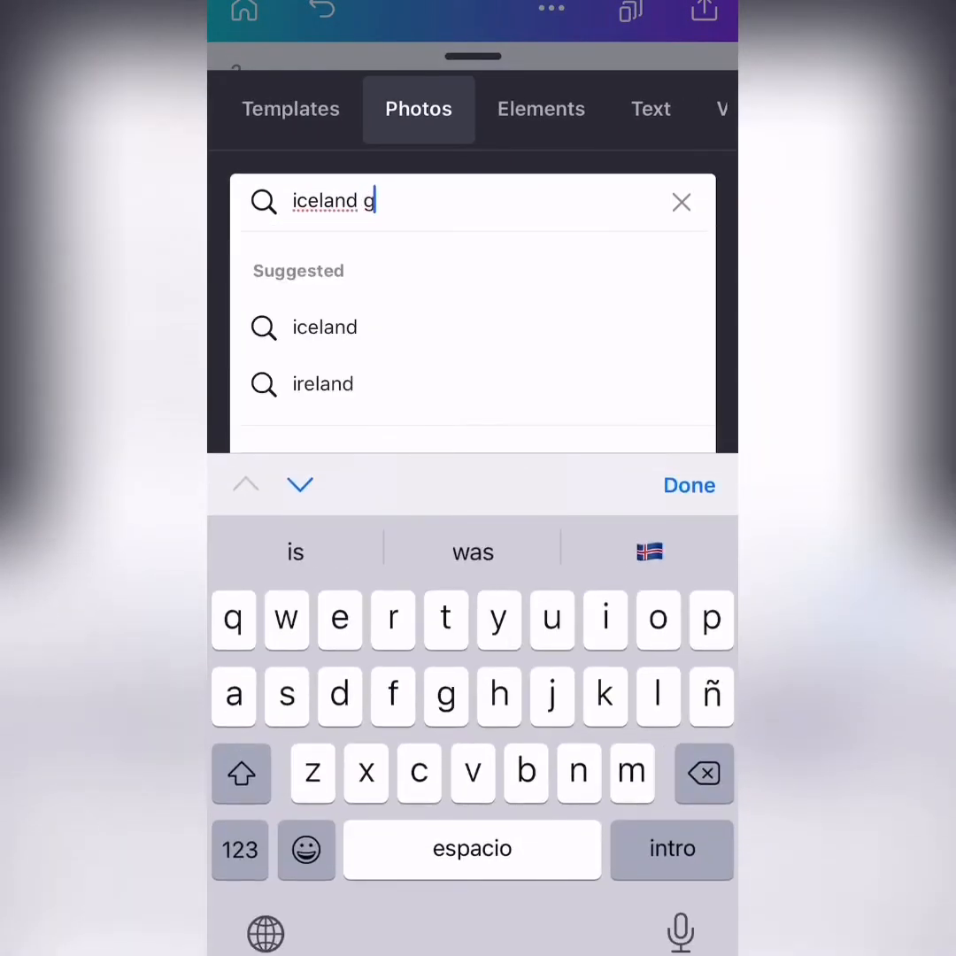
pyautogui.write('flag')
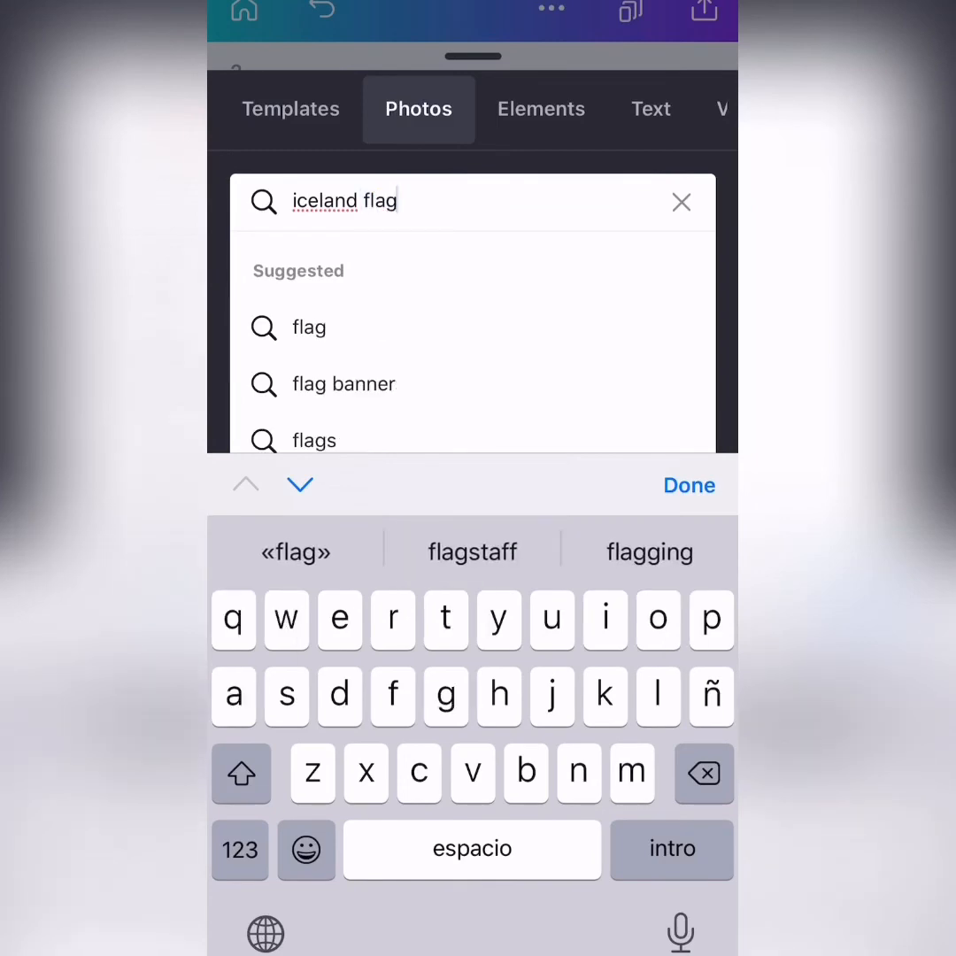
pyautogui.click(309, 327)
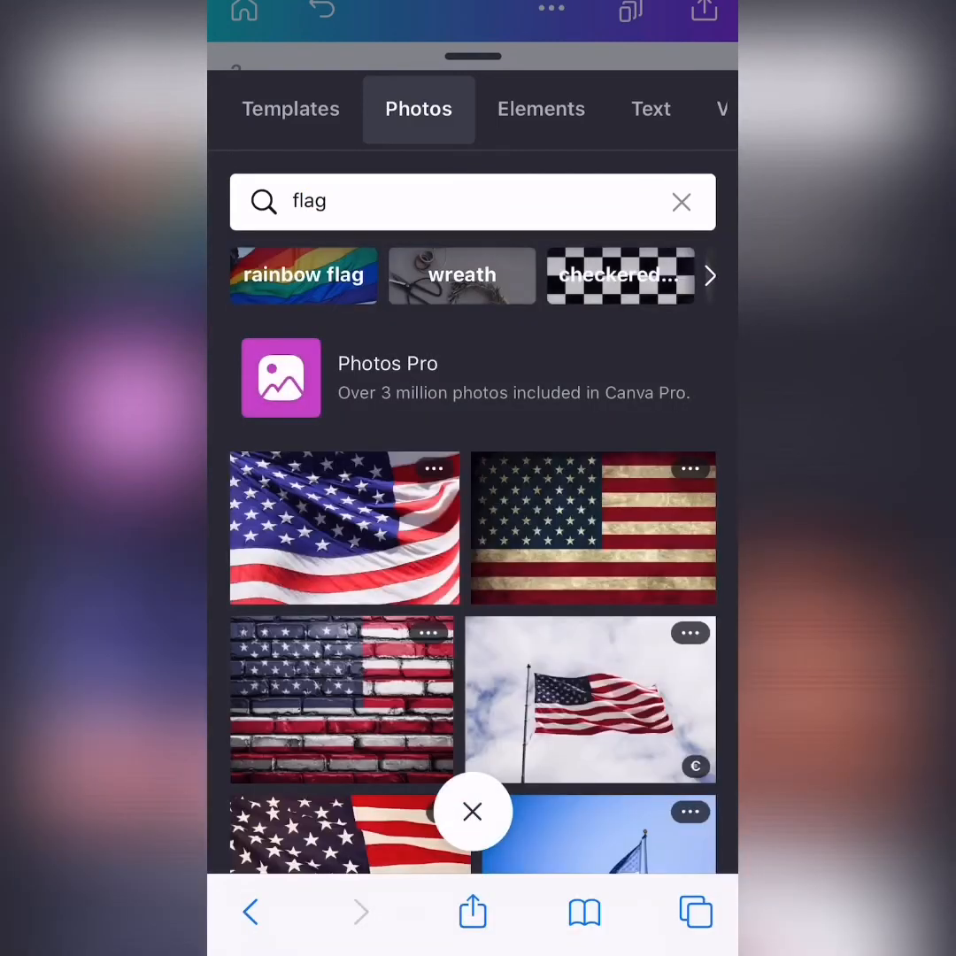
pyautogui.click(682, 202)
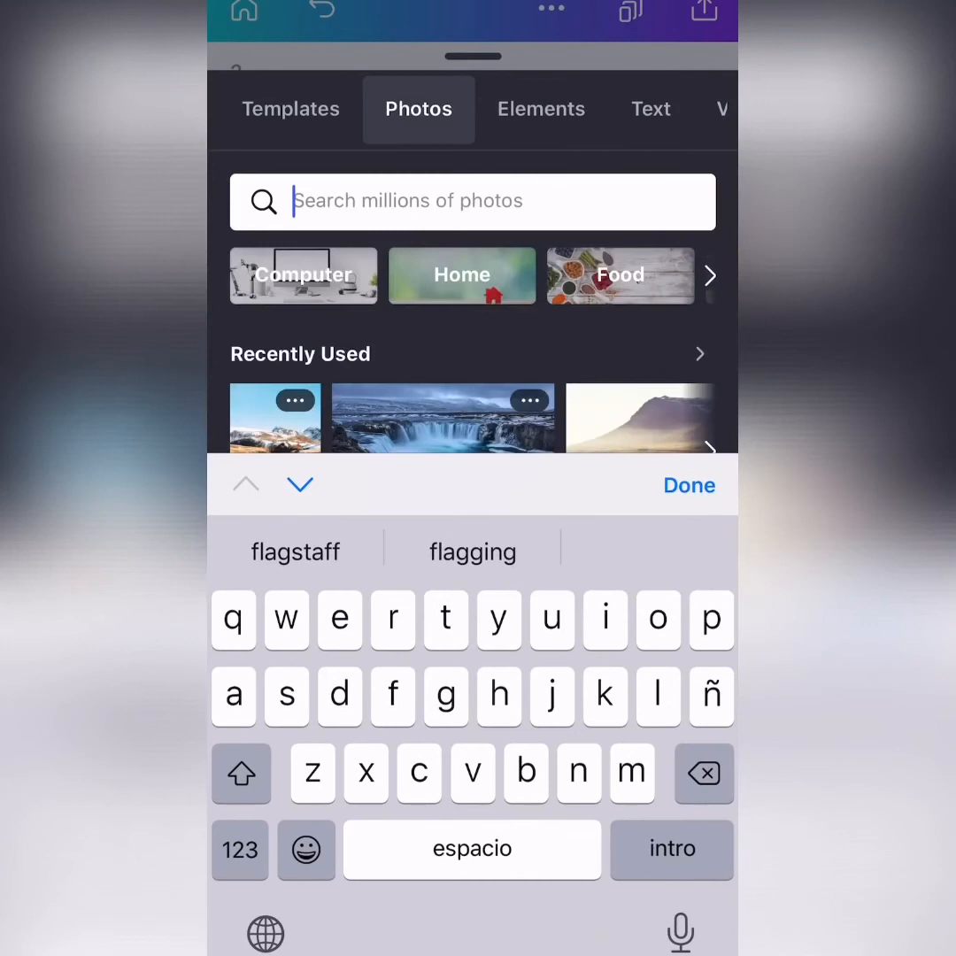
pyautogui.write('ic')
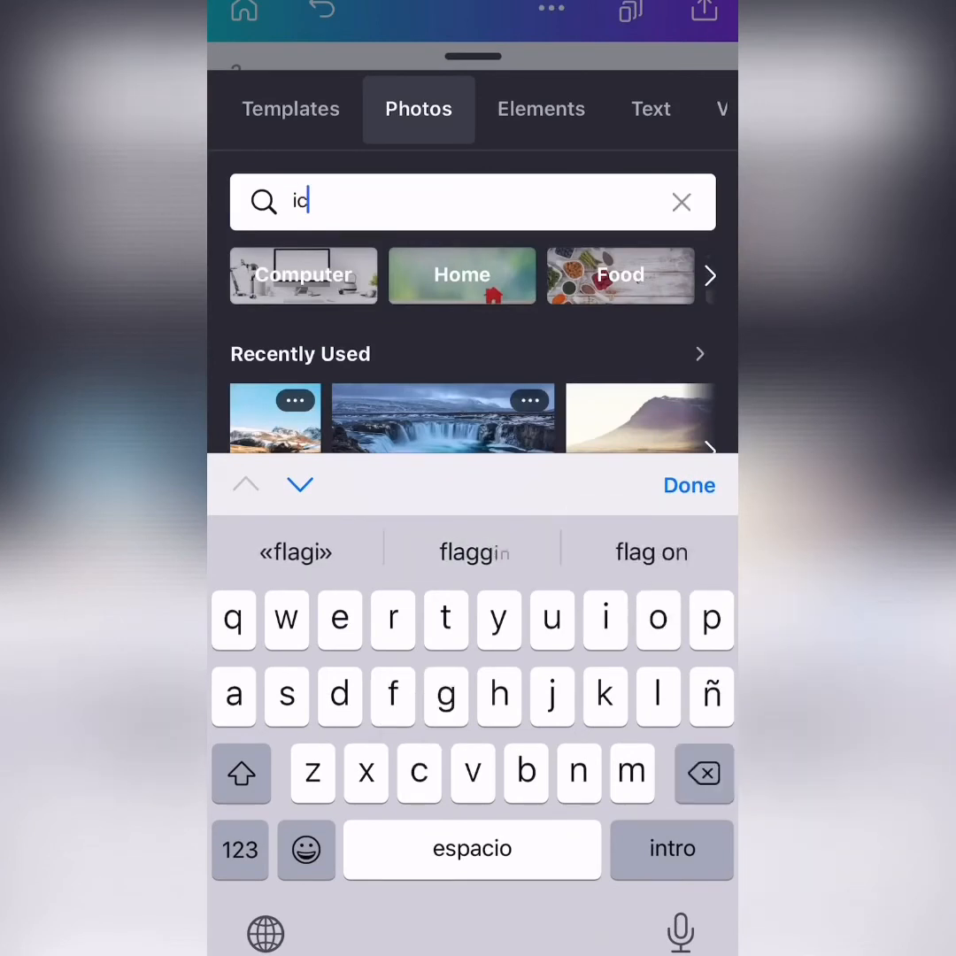
pyautogui.write('eland f')
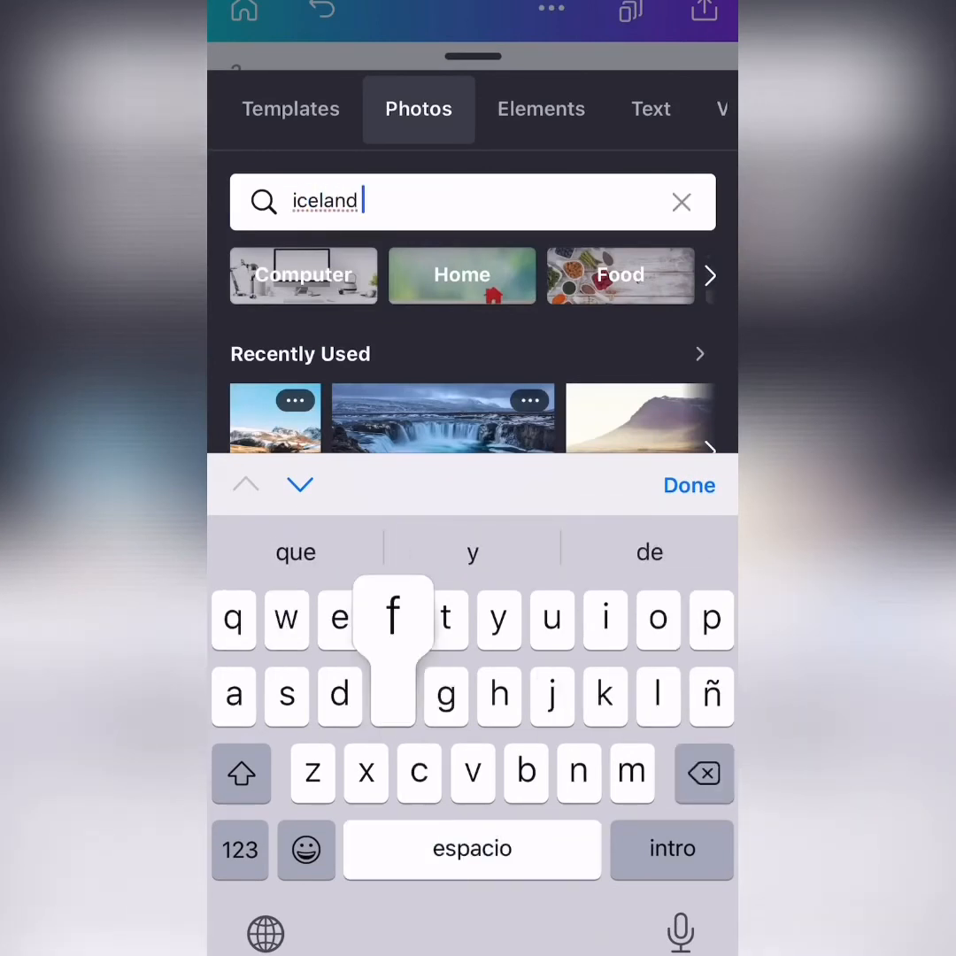
pyautogui.write('lag')
pyautogui.press('Return')
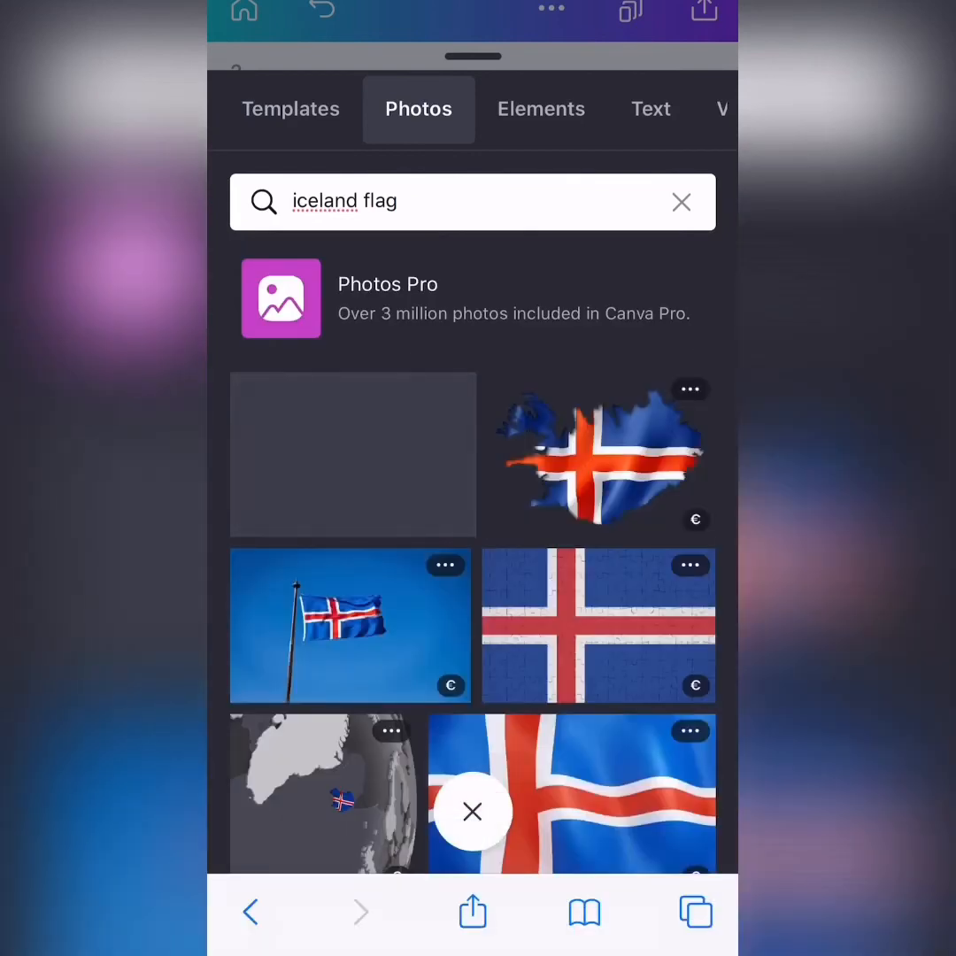
pyautogui.scroll(-3, 472, 619)
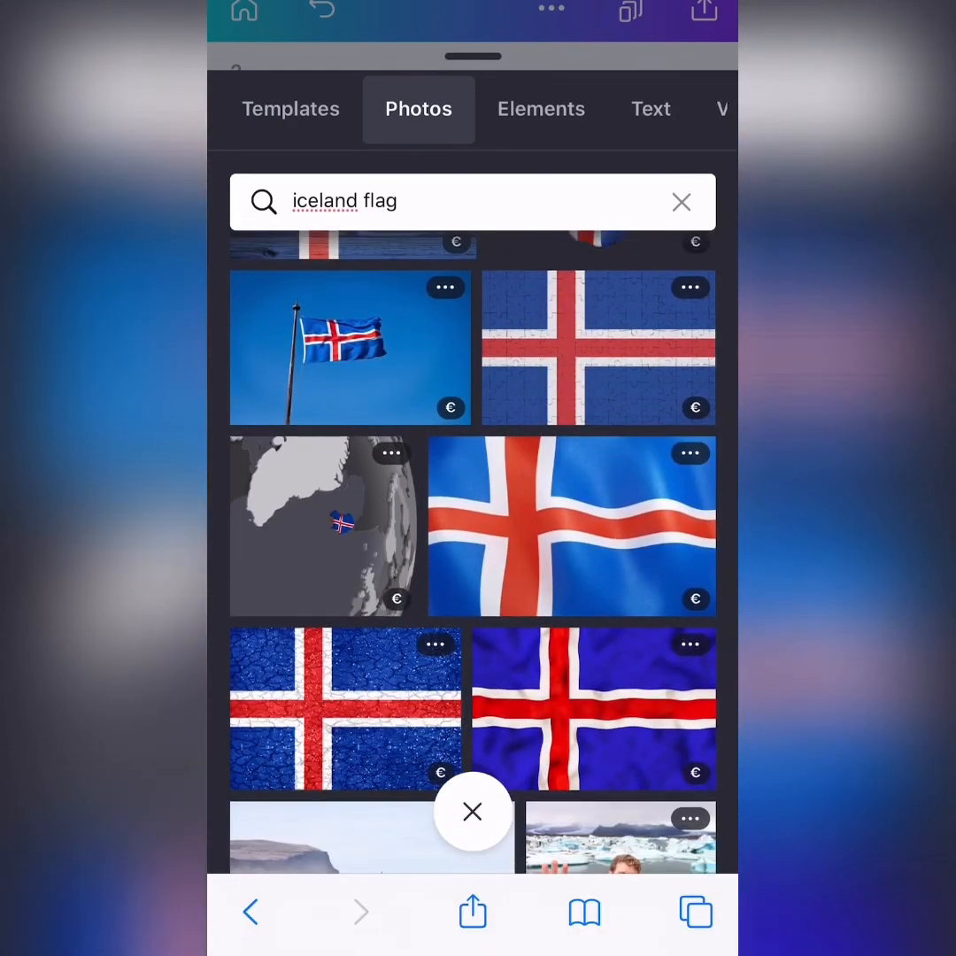
pyautogui.scroll(3, 473, 531)
pyautogui.scroll(-5, 472, 531)
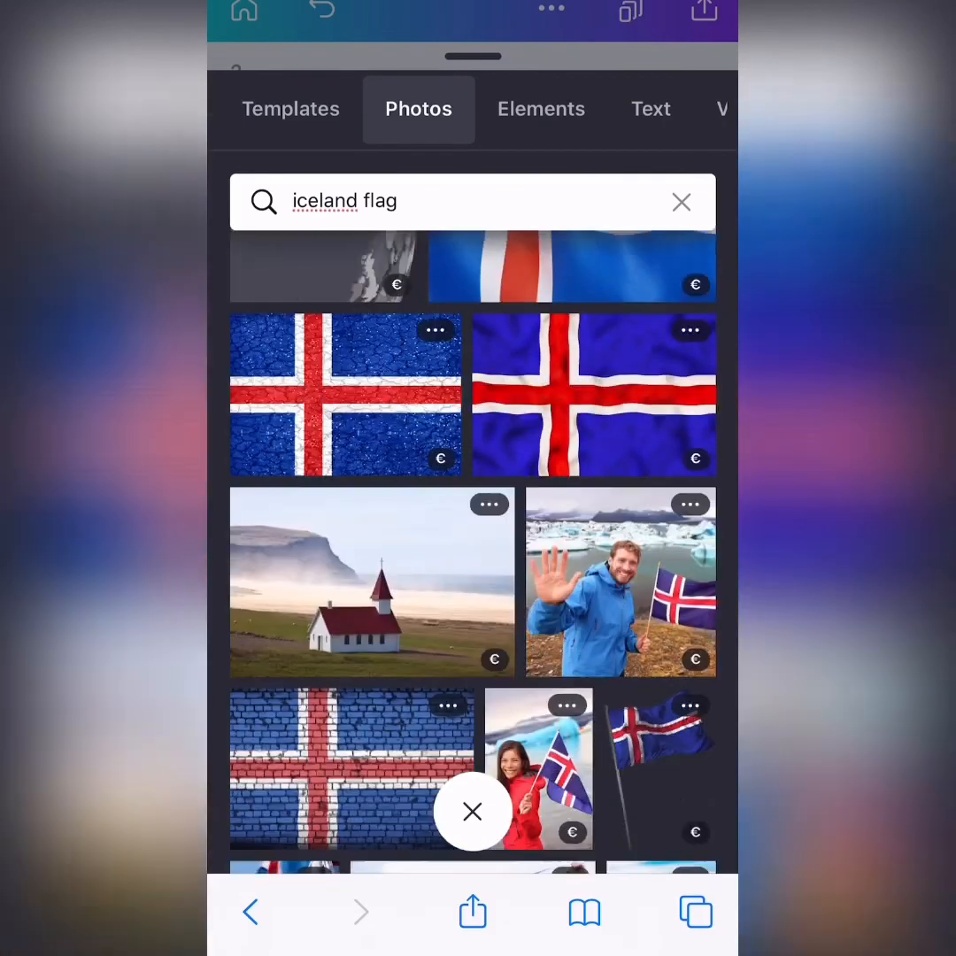
pyautogui.scroll(-3, 472, 531)
pyautogui.scroll(-3, 473, 531)
pyautogui.scroll(-3, 473, 531)
pyautogui.scroll(-3, 472, 531)
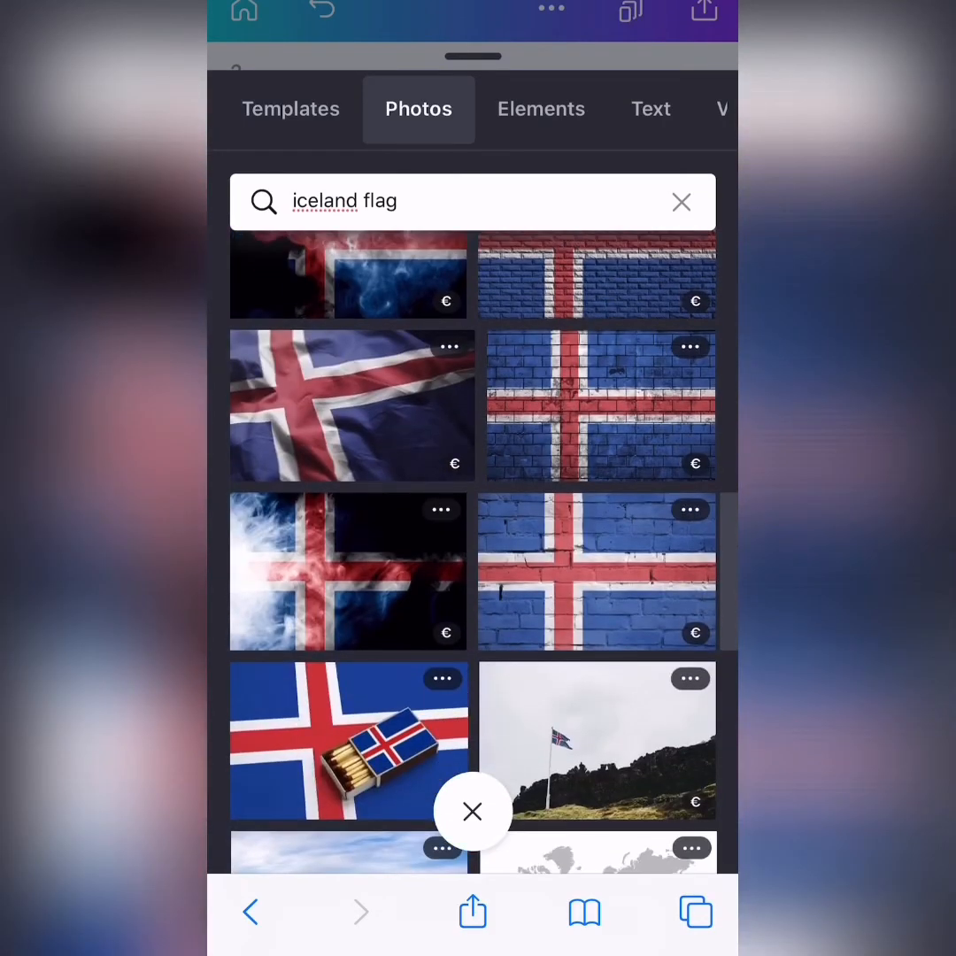
pyautogui.scroll(-5, 473, 531)
pyautogui.scroll(-3, 473, 531)
pyautogui.scroll(-5, 473, 531)
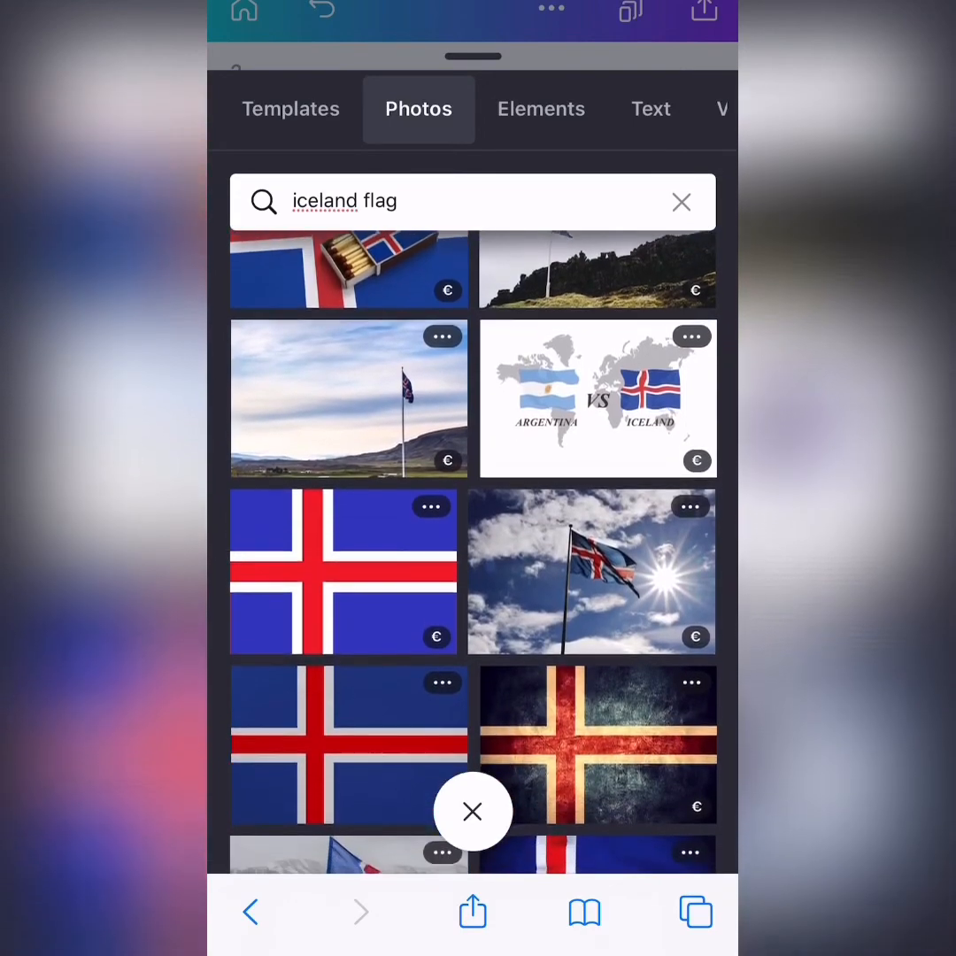
pyautogui.scroll(-3, 473, 531)
pyautogui.scroll(-3, 473, 531)
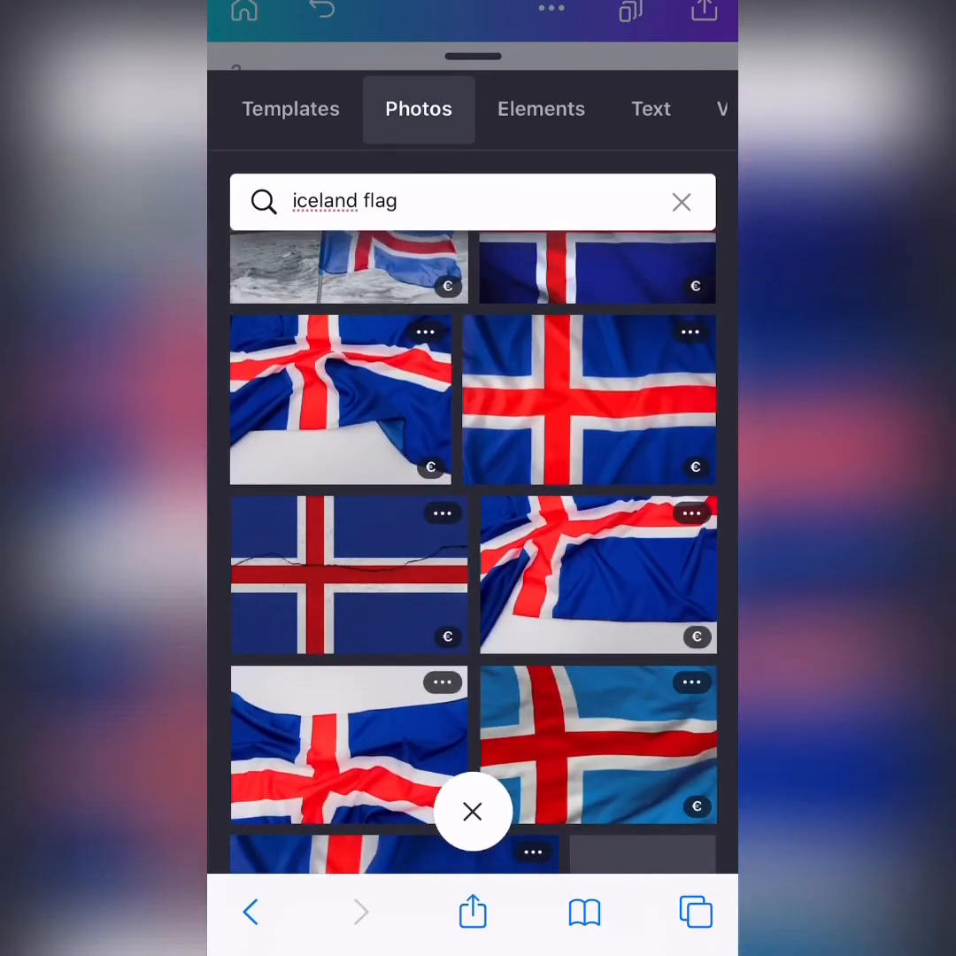
pyautogui.scroll(-5, 473, 531)
pyautogui.scroll(-3, 473, 531)
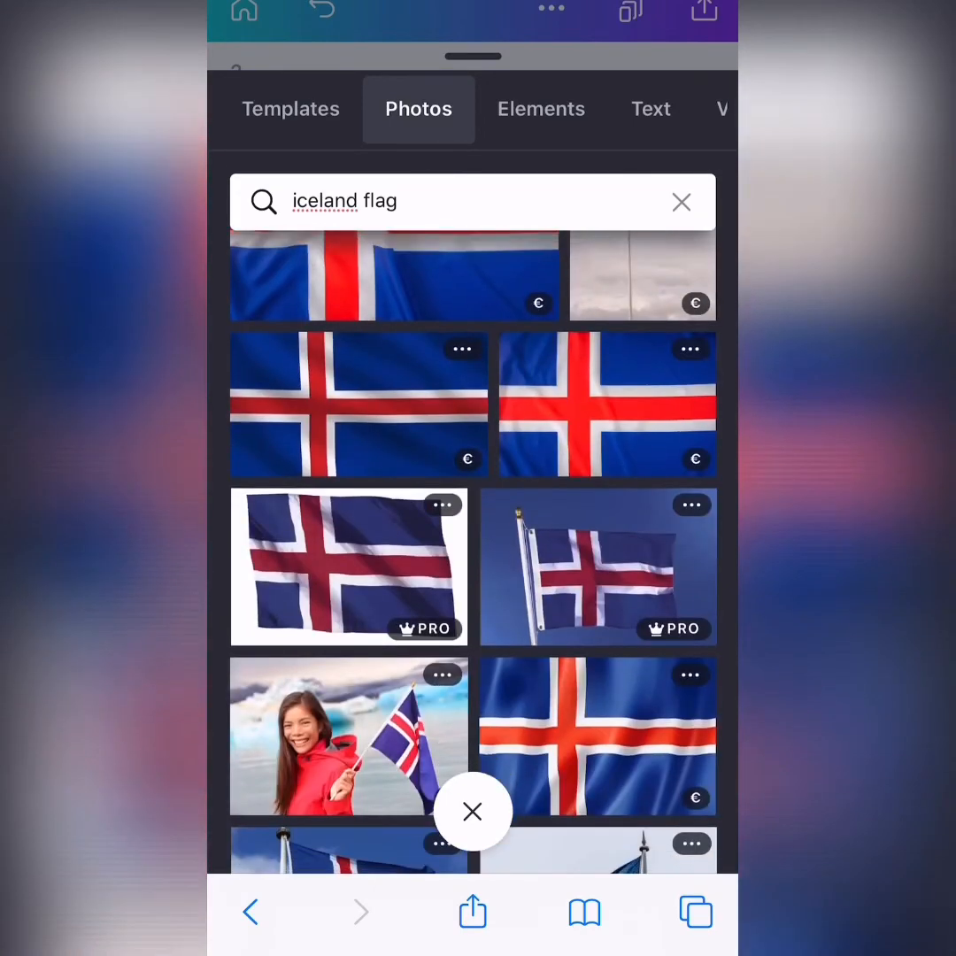
pyautogui.scroll(-5, 473, 531)
pyautogui.scroll(-3, 472, 531)
pyautogui.scroll(-3, 473, 531)
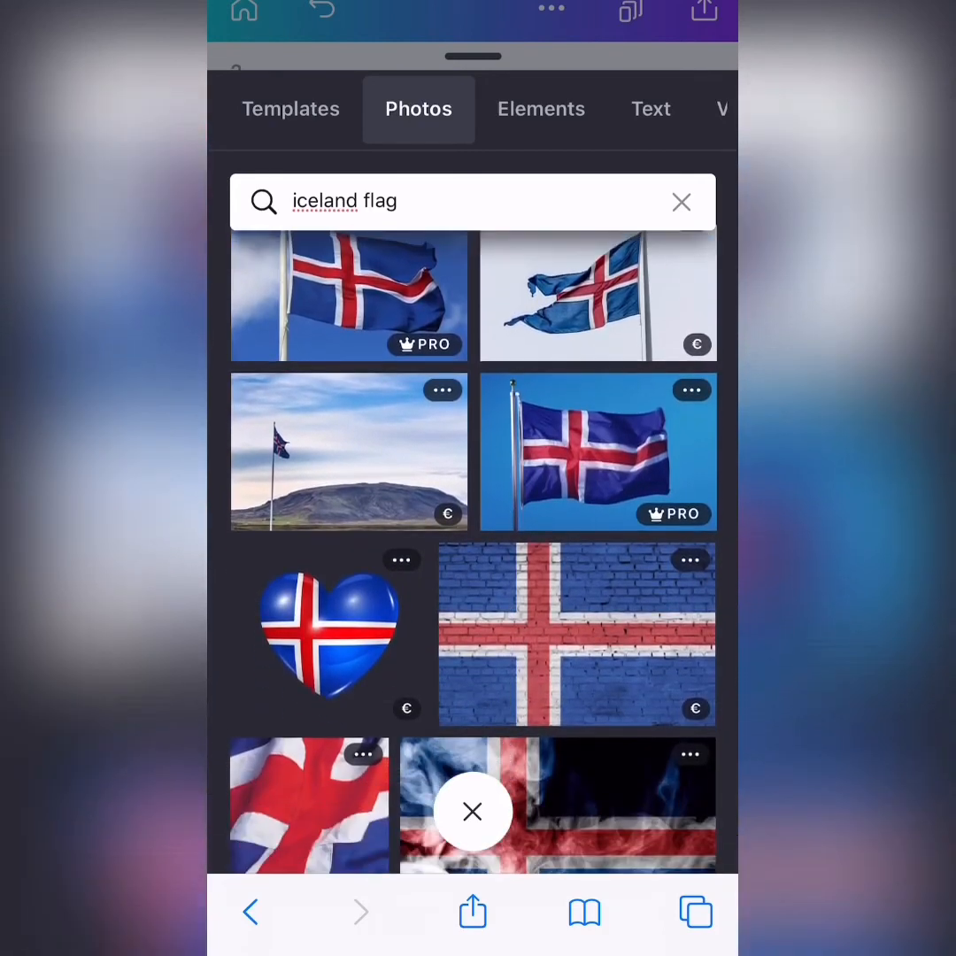
pyautogui.scroll(-3, 473, 531)
pyautogui.scroll(-5, 473, 531)
pyautogui.scroll(-2, 472, 531)
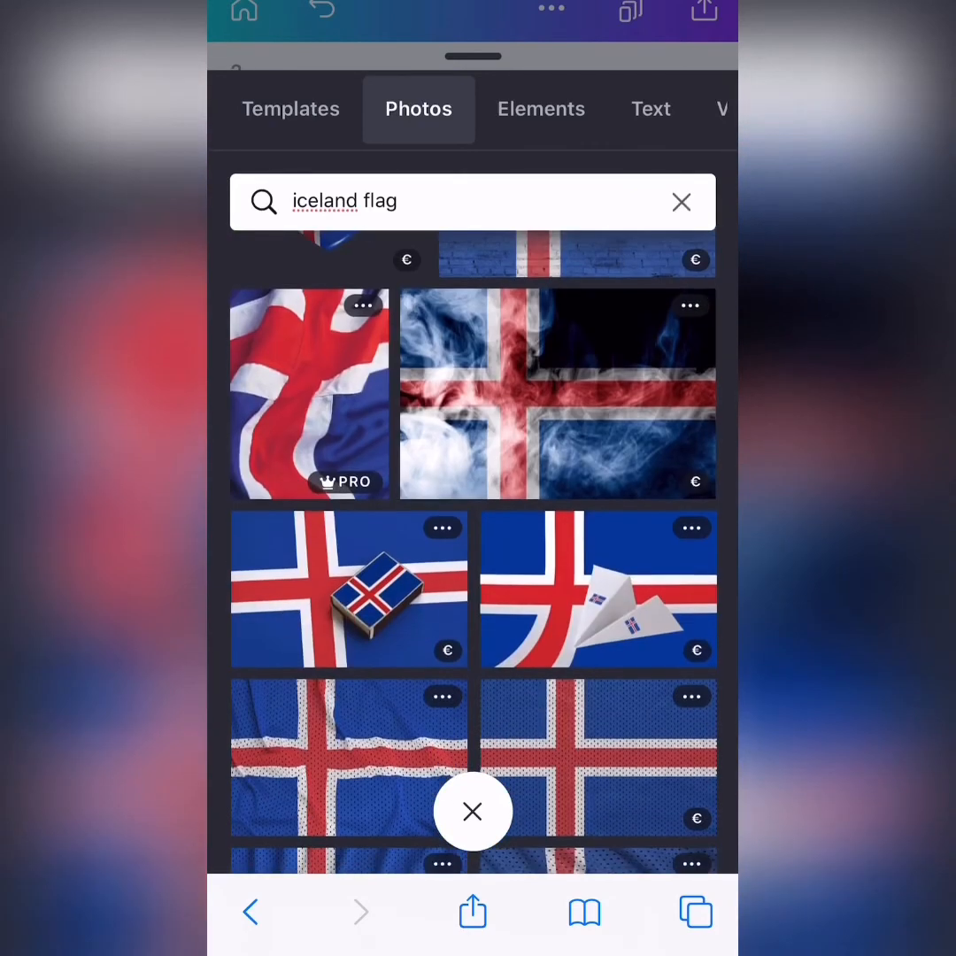
# Step: Change the photo search to just 'iceland' for landscape results
pyautogui.click(531, 201)
pyautogui.press('BackSpace')
pyautogui.press('BackSpace')
pyautogui.press('BackSpace')
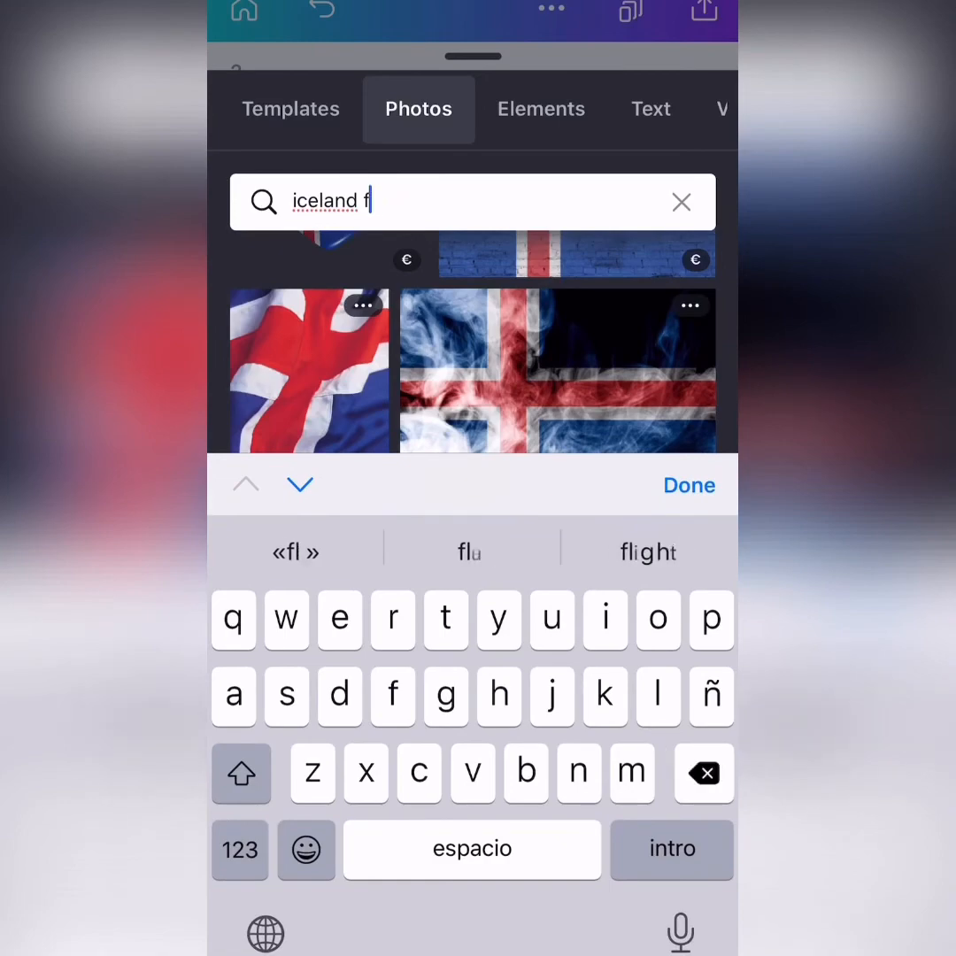
pyautogui.press('Return')
pyautogui.scroll(-5, 473, 531)
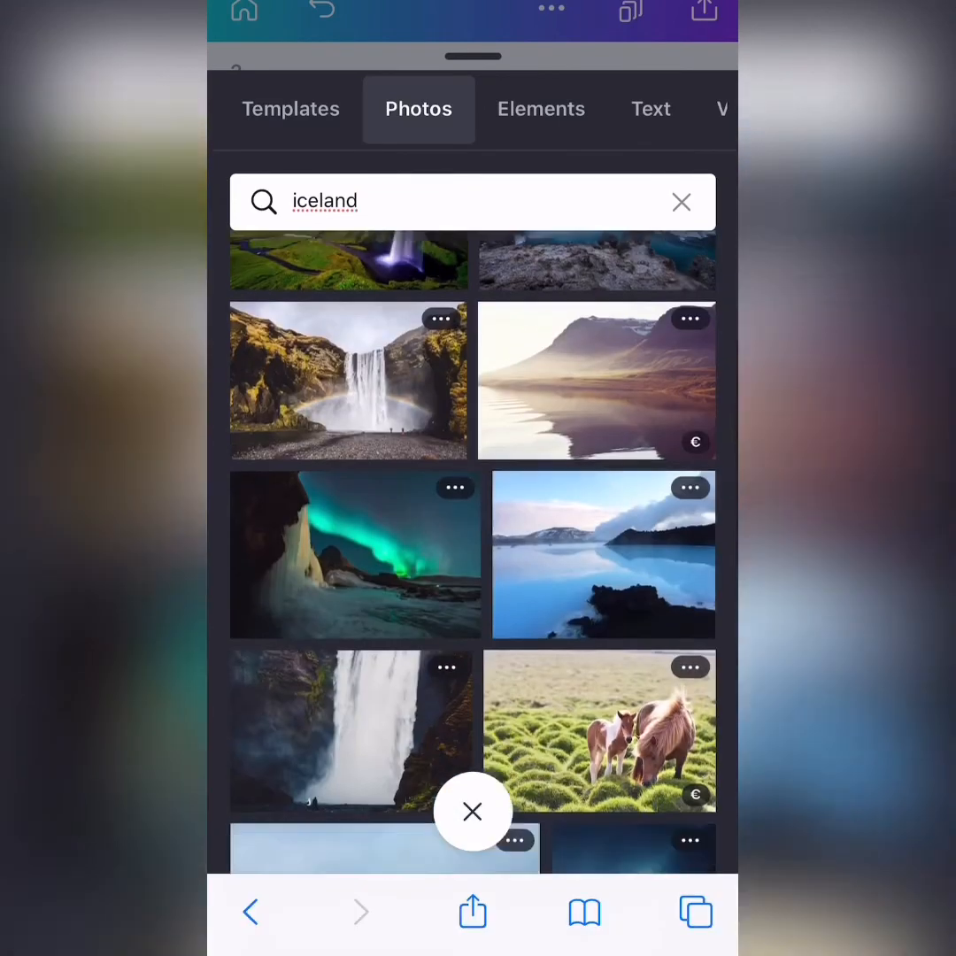
pyautogui.scroll(-5, 473, 531)
pyautogui.scroll(-3, 473, 531)
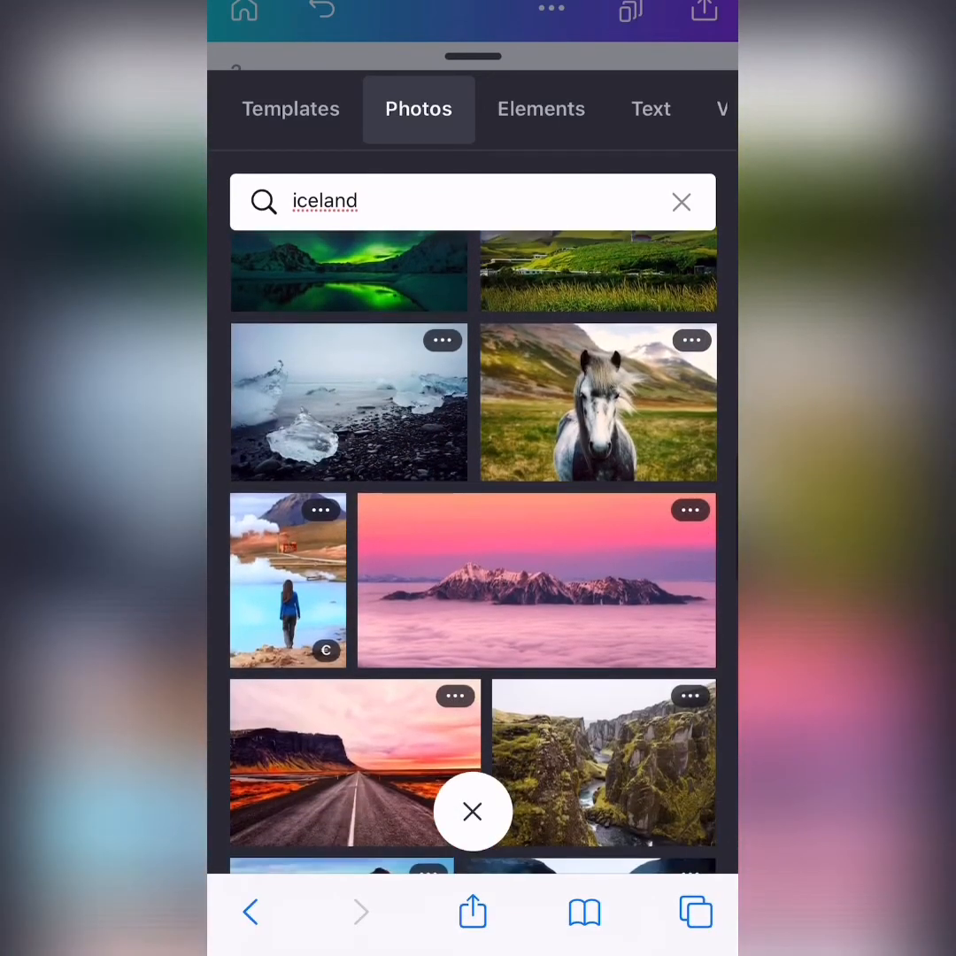
# Step: Insert the standing horse photo and shrink it to fit inside the stamp frame
pyautogui.click(600, 735)
pyautogui.moveTo(265, 415); pyautogui.dragTo(639, 177)
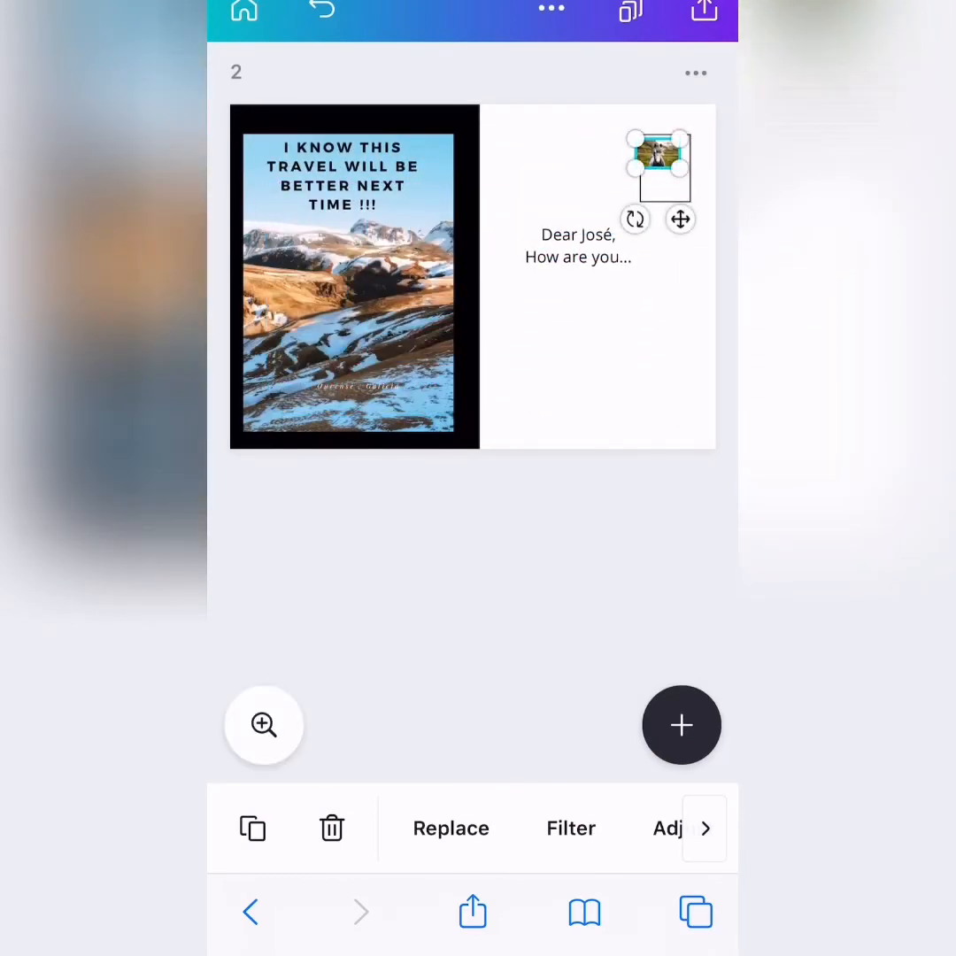
pyautogui.moveTo(679, 220); pyautogui.dragTo(686, 199)
pyautogui.click(576, 354)
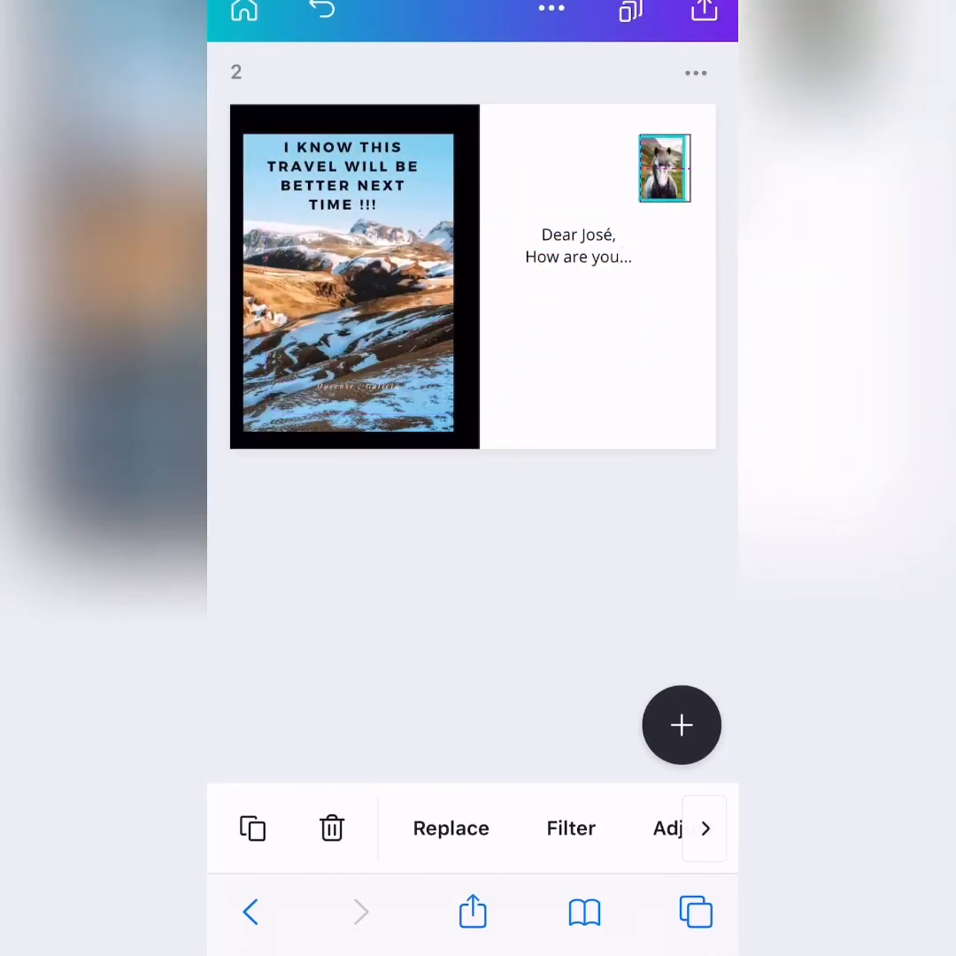
pyautogui.click(575, 354)
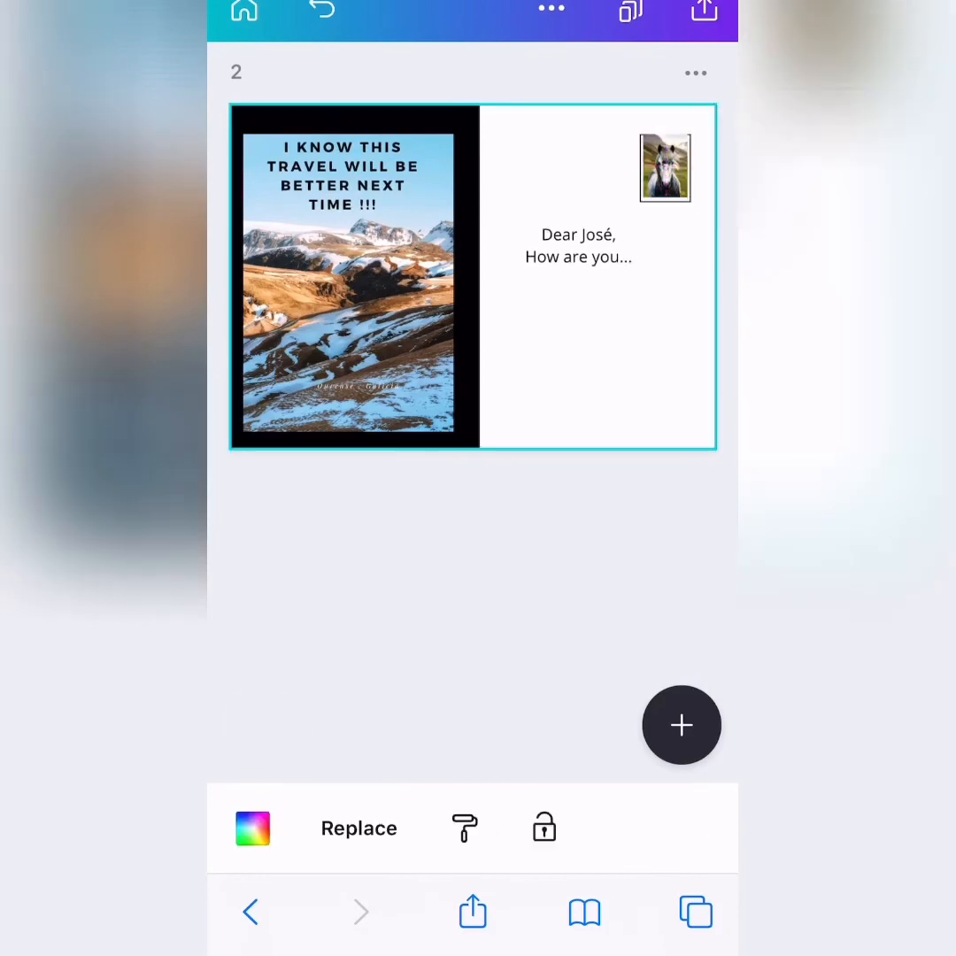
pyautogui.moveTo(266, 575)
pyautogui.mouseDown()
pyautogui.moveTo(690, 576)
pyautogui.moveTo(266, 575)
pyautogui.mouseUp()
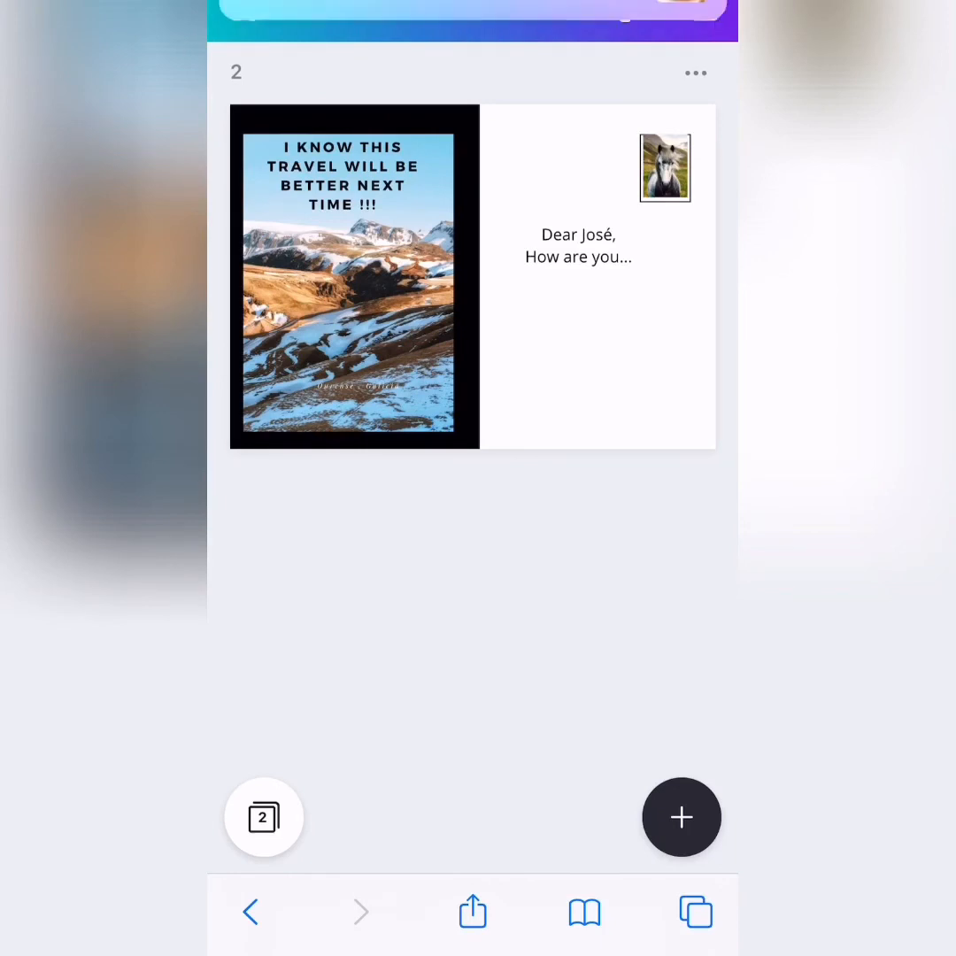
# Step: Choose Email from the Share options to send the postcard
pyautogui.click(705, 12)
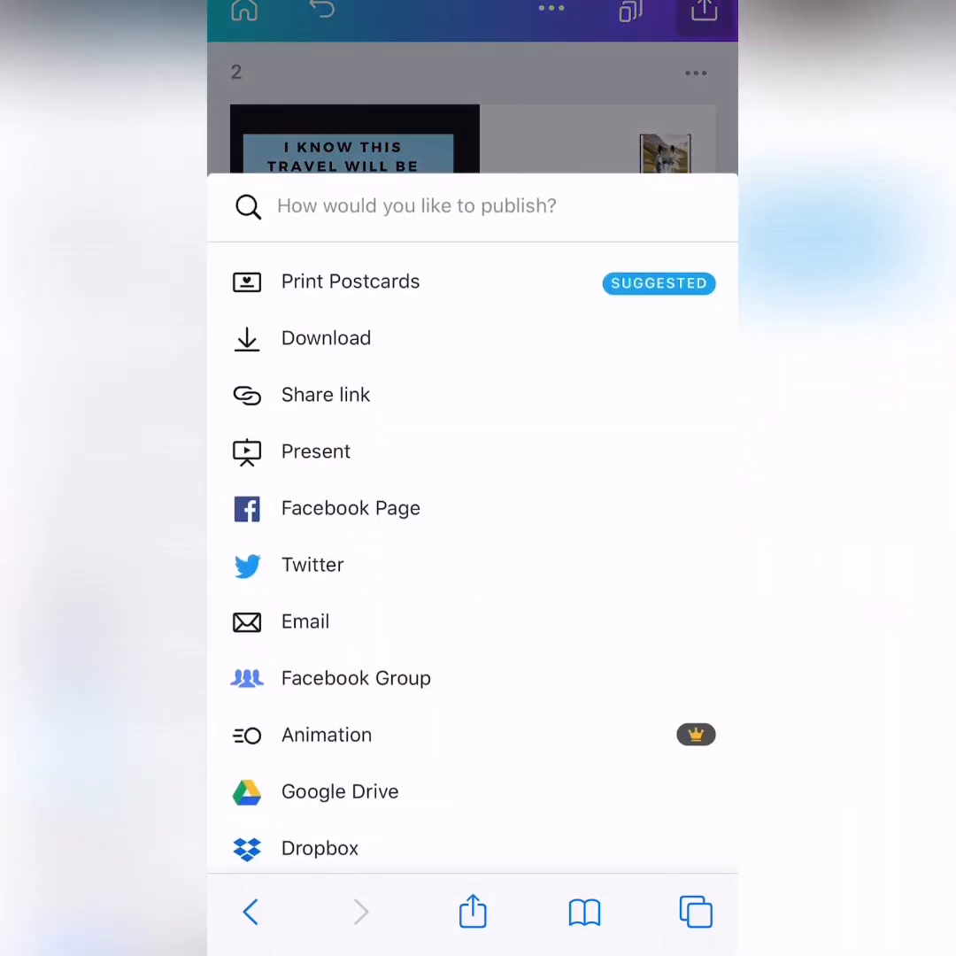
pyautogui.click(305, 622)
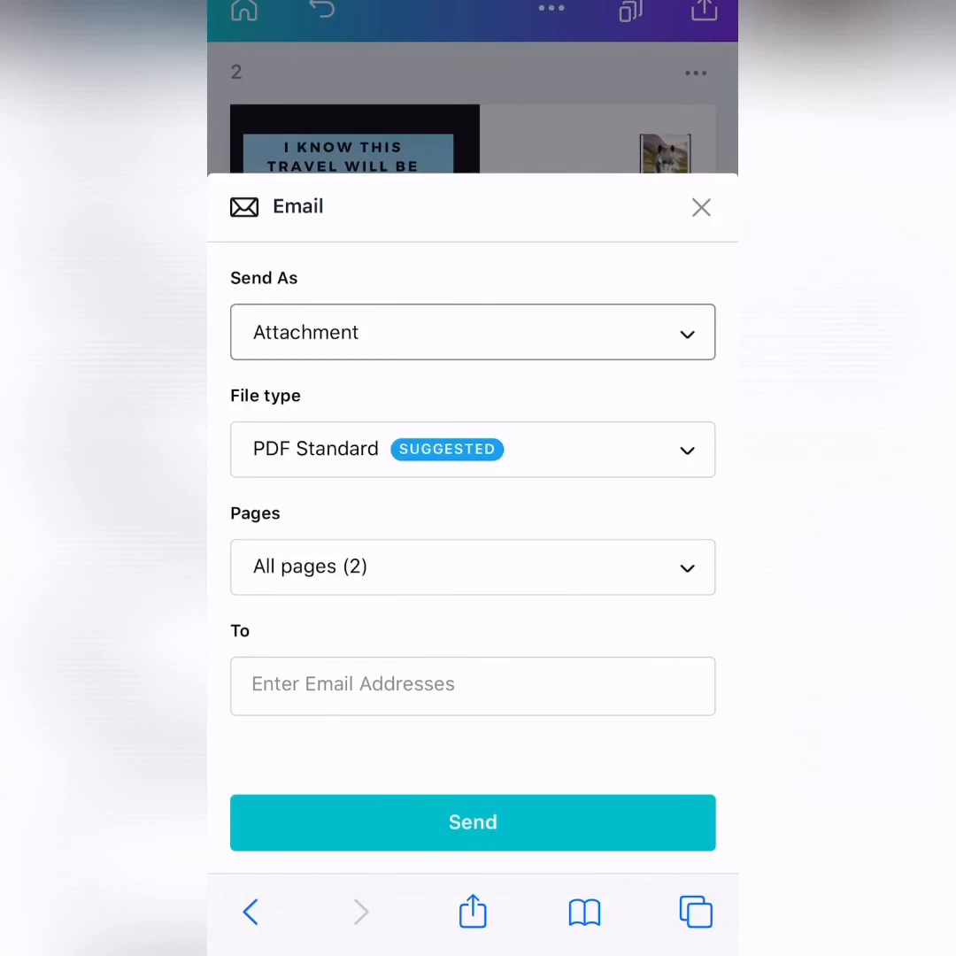
# Step: Enter the recipient's email address and add it as a new recipient
pyautogui.click(473, 684)
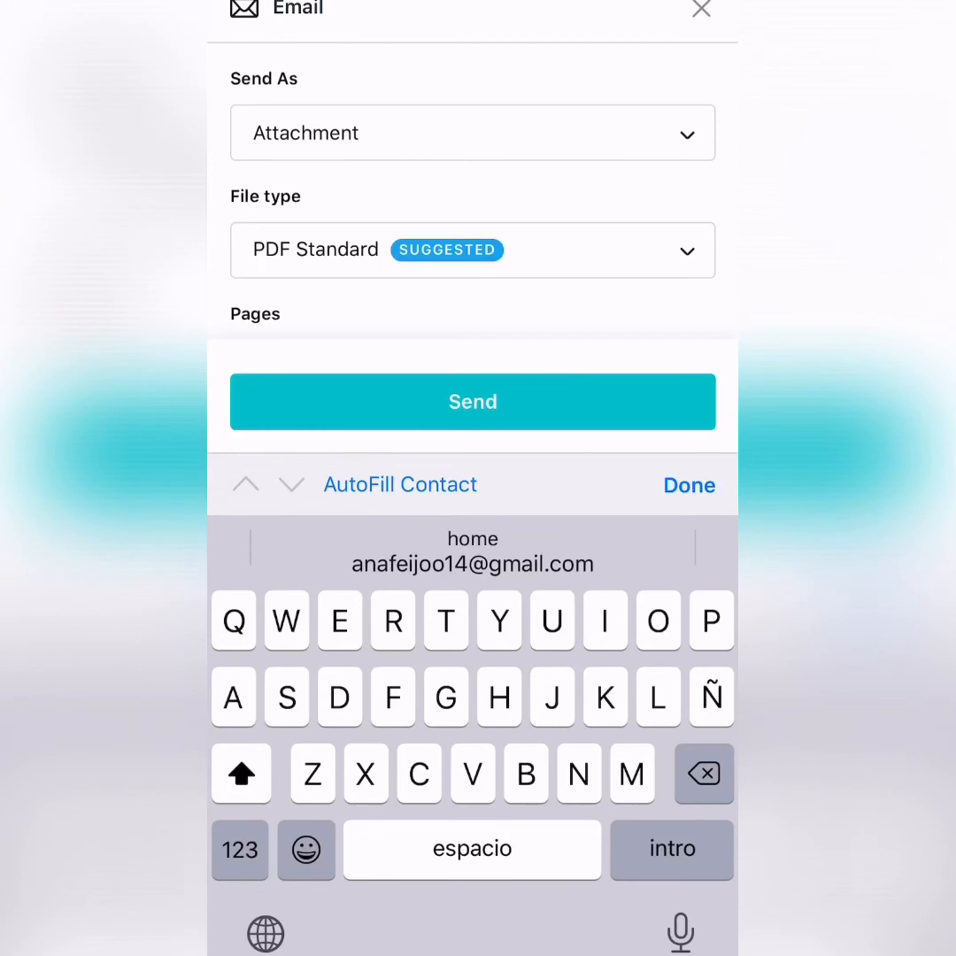
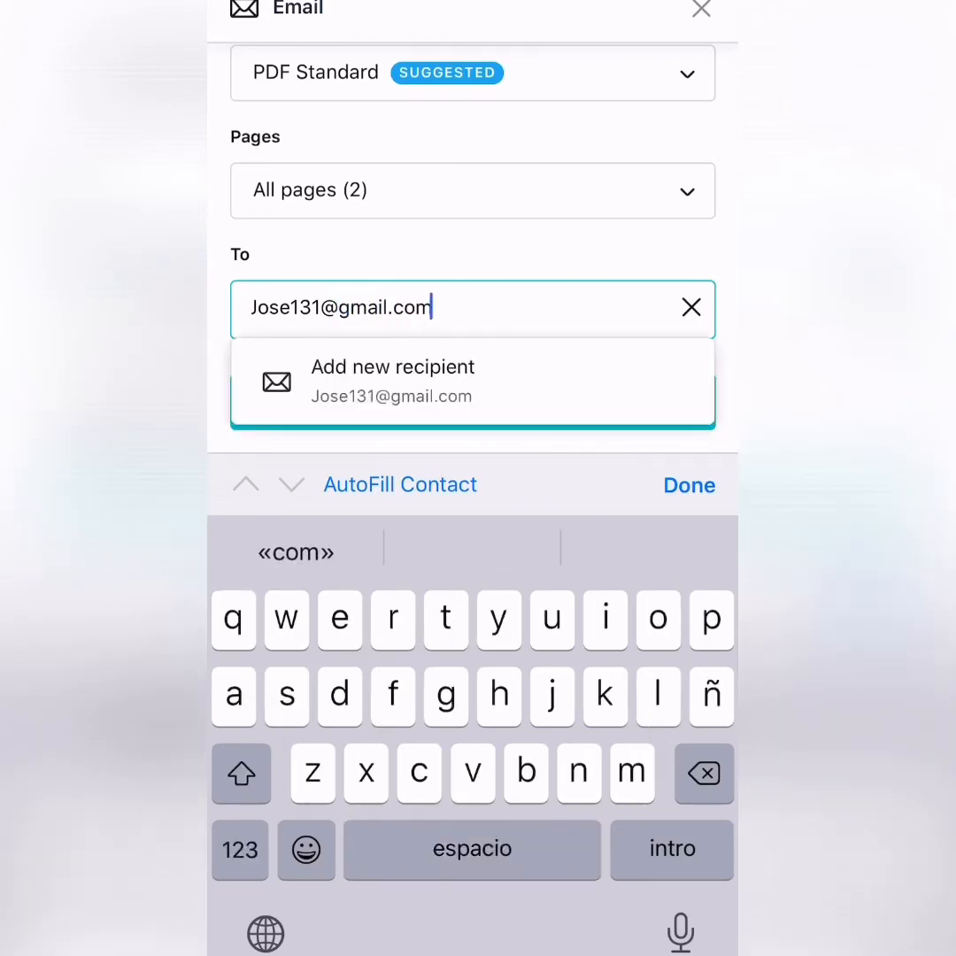
pyautogui.click(472, 382)
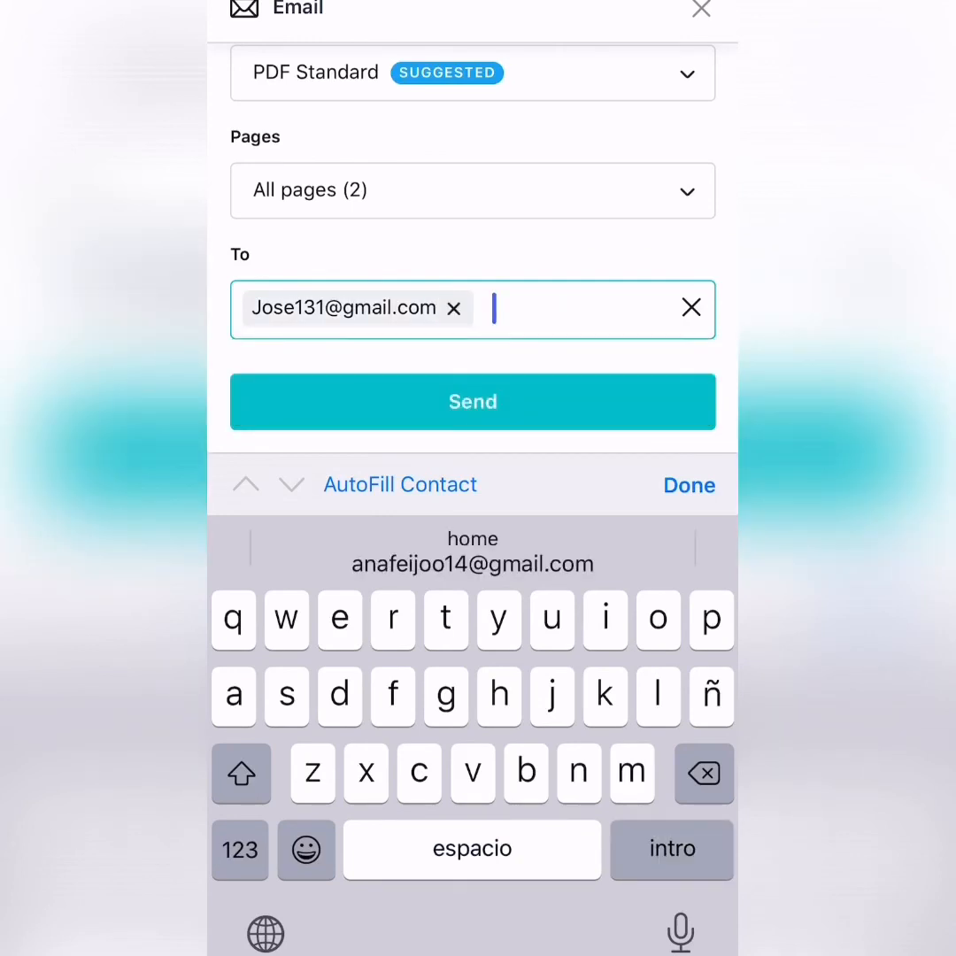